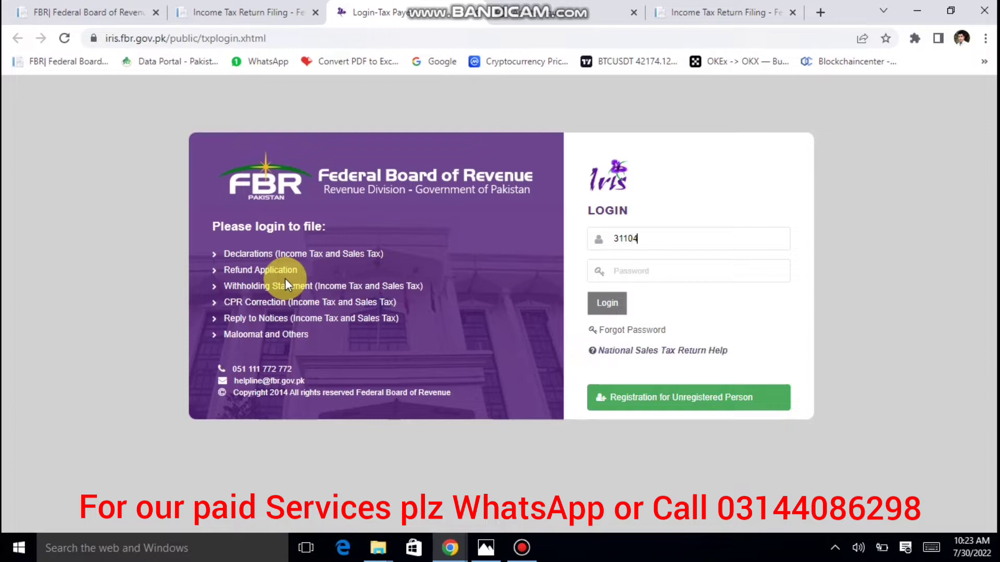
Log in to FBR IRIS with the taxpayer's registration number and account password.
key(Tab)
text(••••)
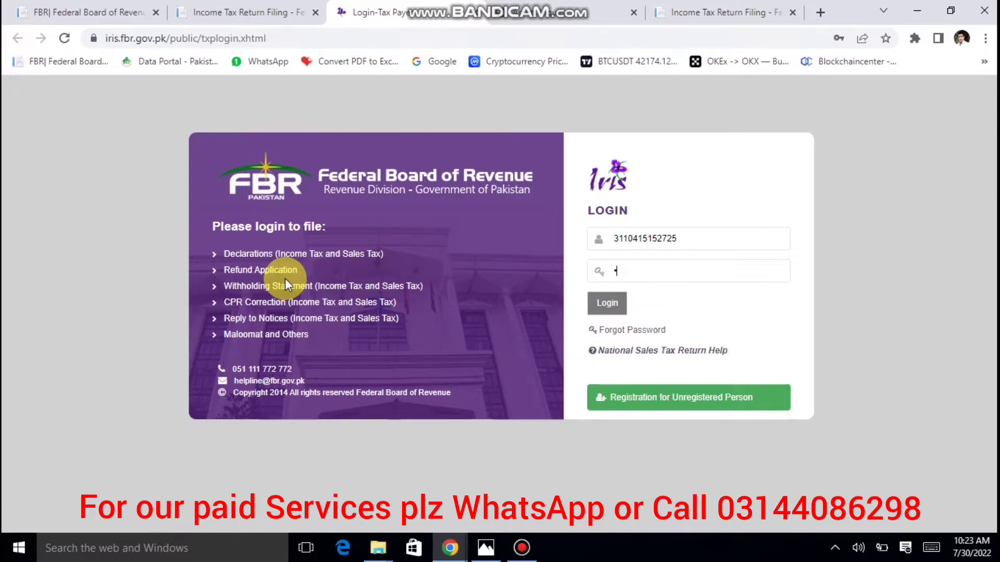
text(•••)
key(Return)
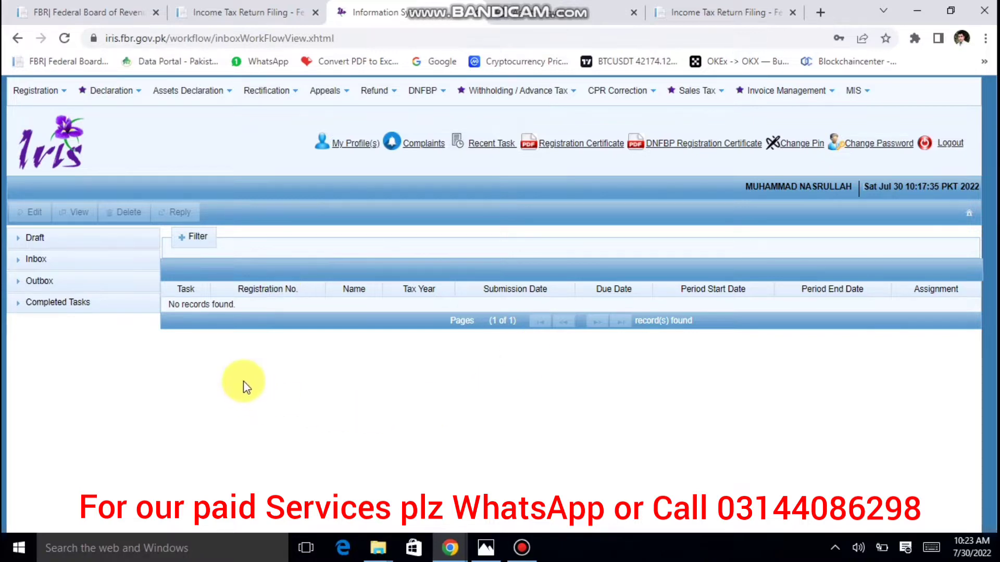
click(105, 99)
click(202, 163)
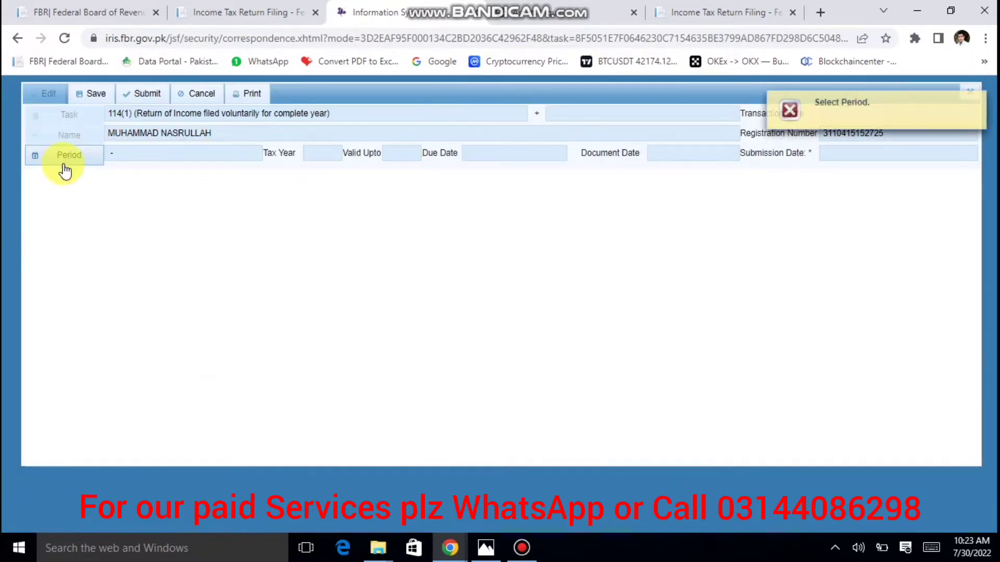
click(52, 163)
text(2022)
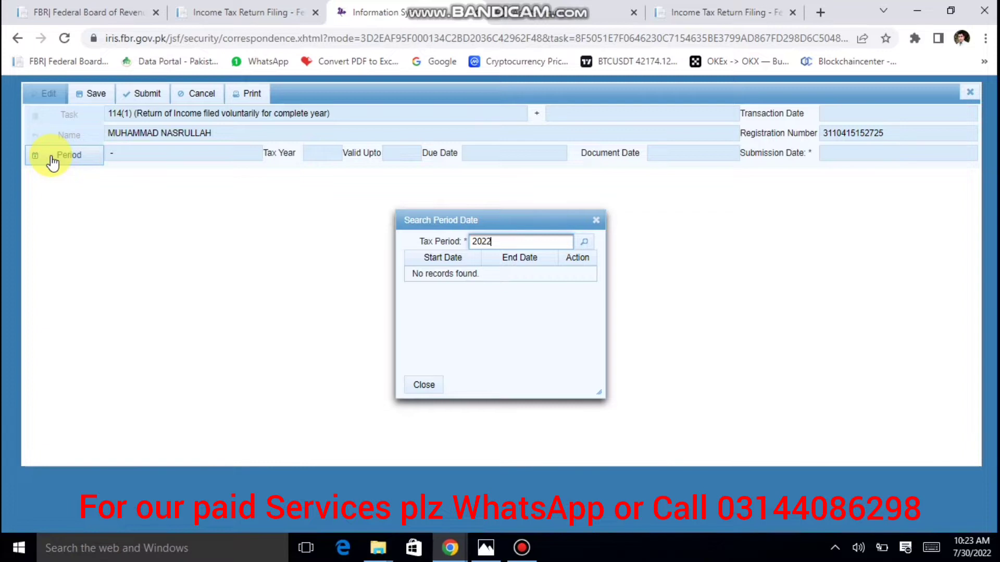
key(Return)
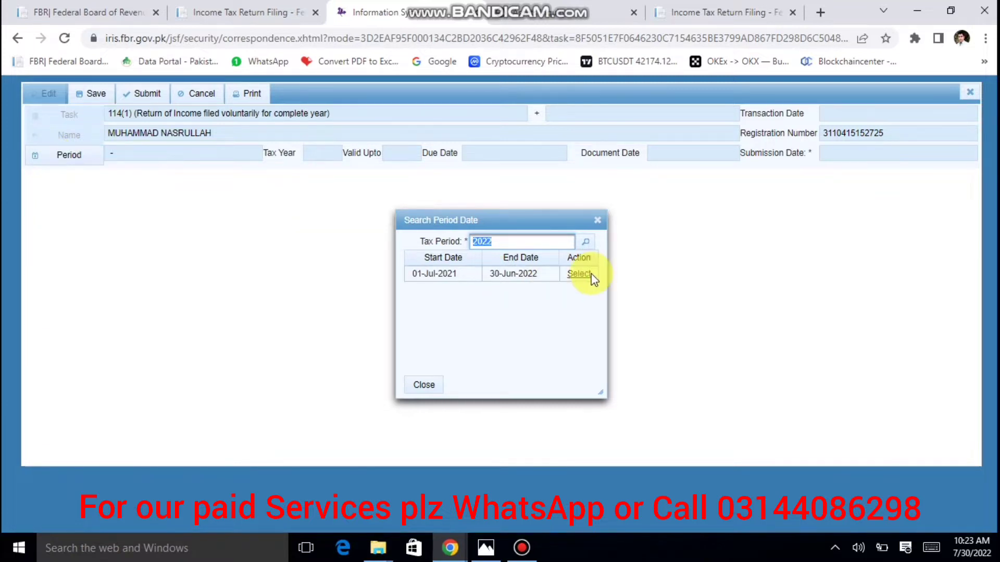
click(578, 275)
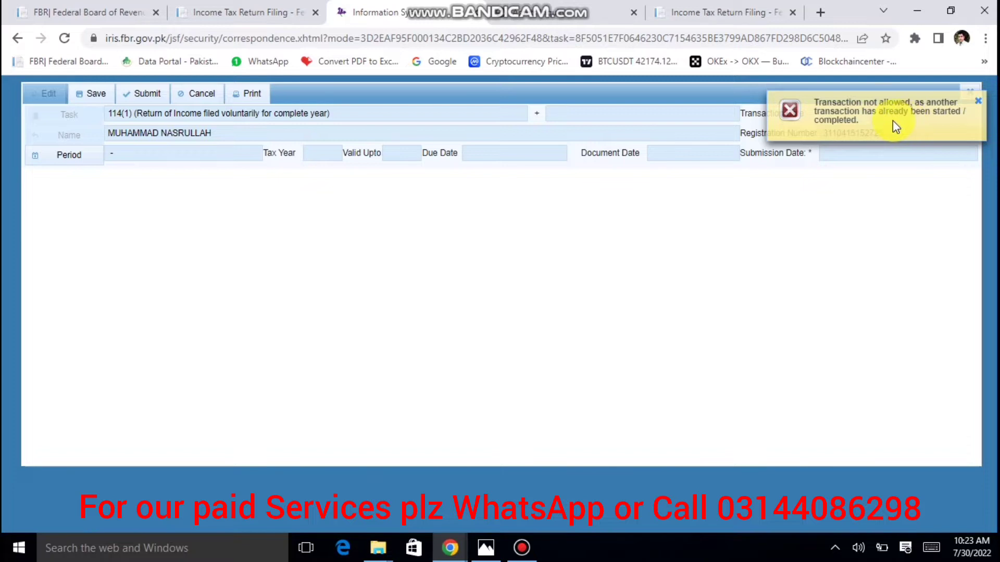
click(975, 104)
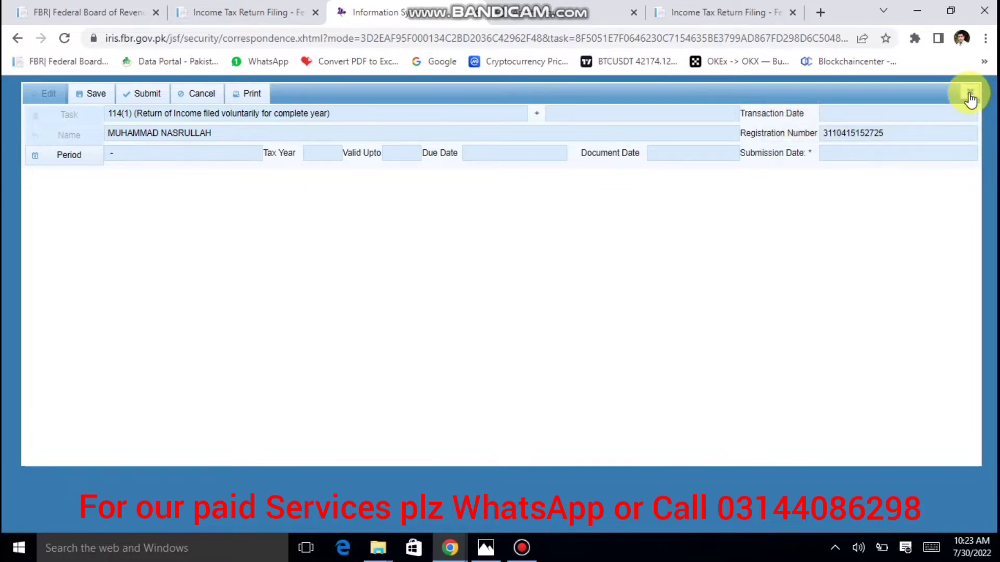
click(969, 92)
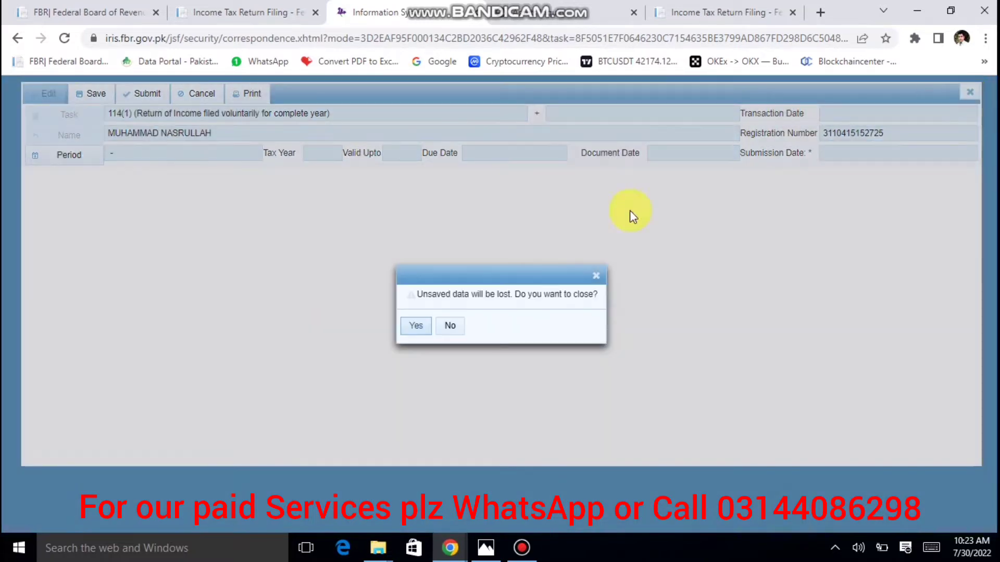
click(418, 326)
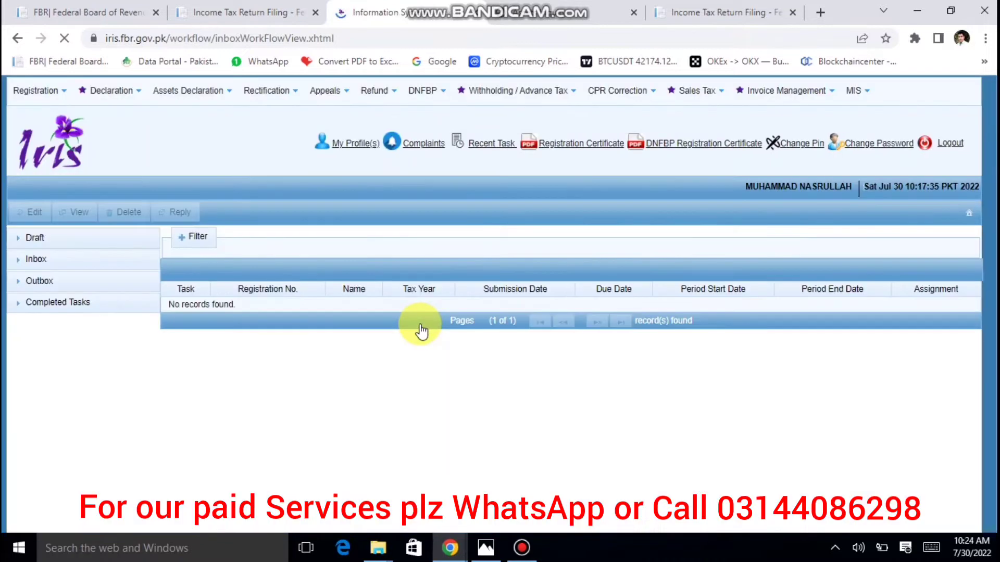
Delete the tax year 2022 draft 114(1) return from Drafts > Declaration and confirm.
click(59, 247)
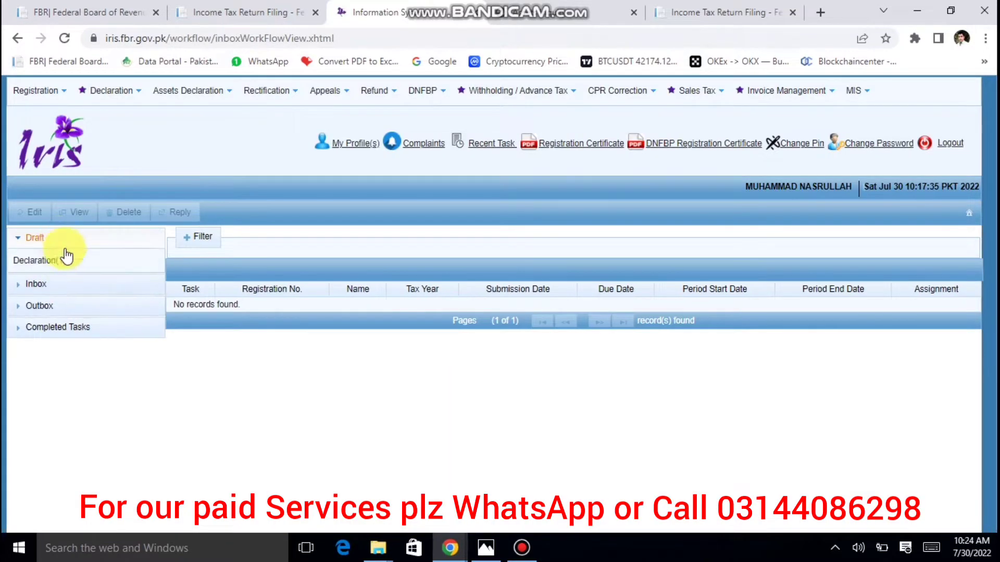
click(78, 261)
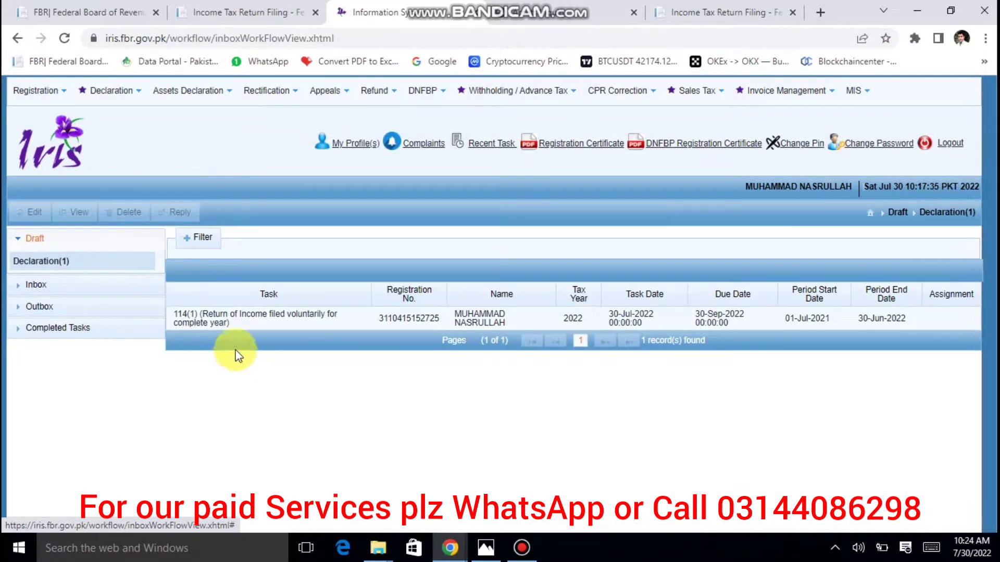
click(279, 326)
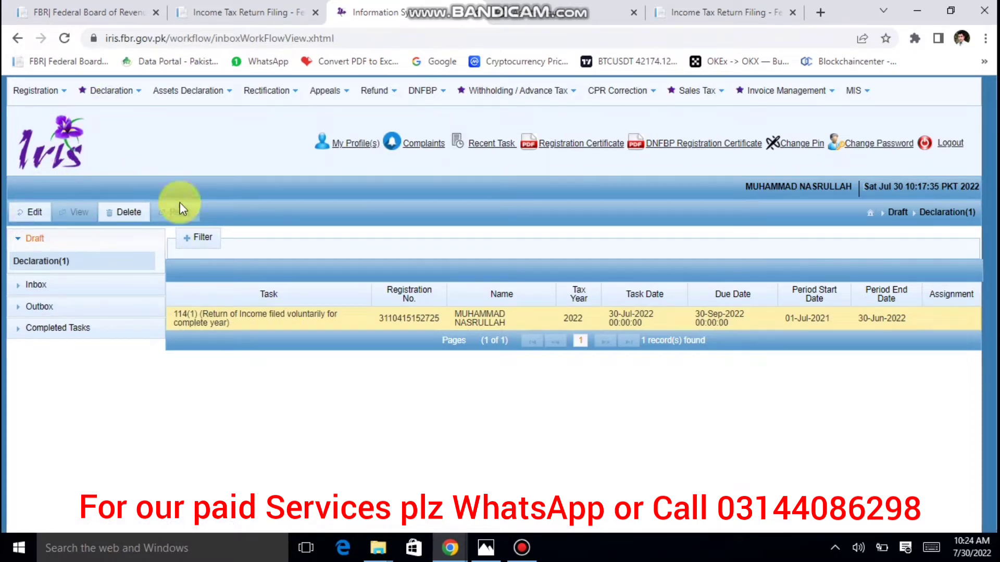
click(127, 211)
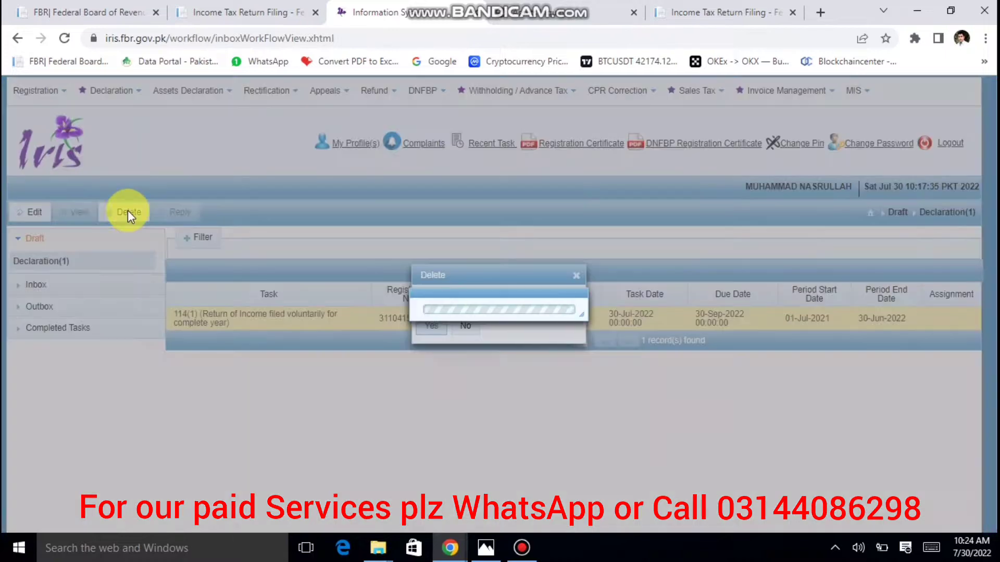
click(426, 329)
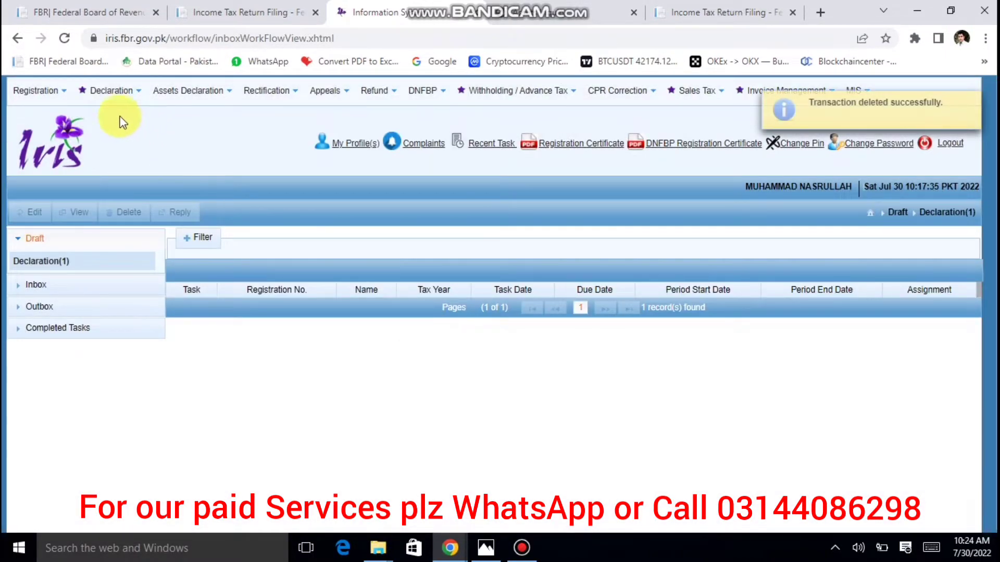
Create a new Normal Return 114(1) for the 01-Jul-2021 to 30-Jun-2022 tax period.
click(109, 95)
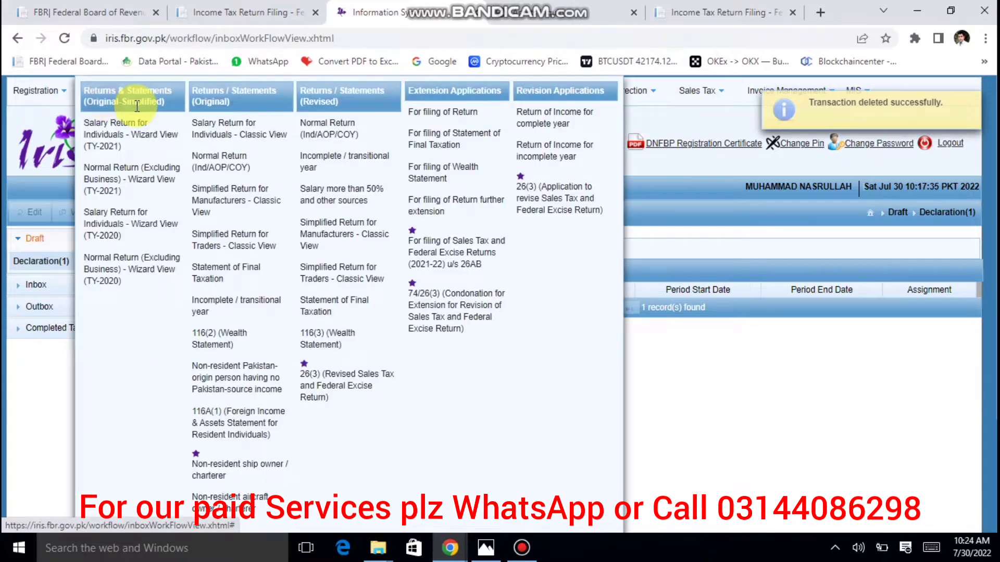
click(217, 169)
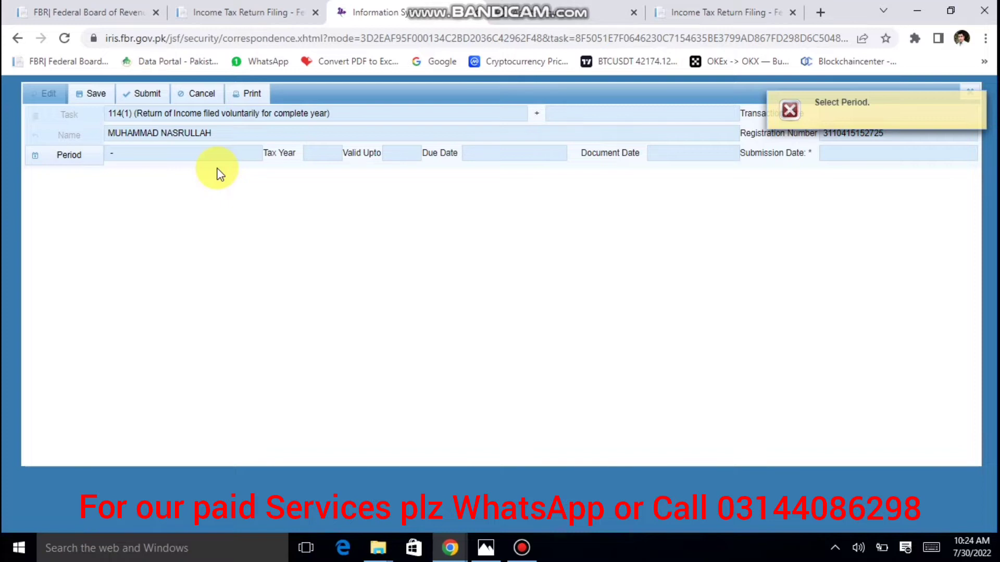
click(70, 157)
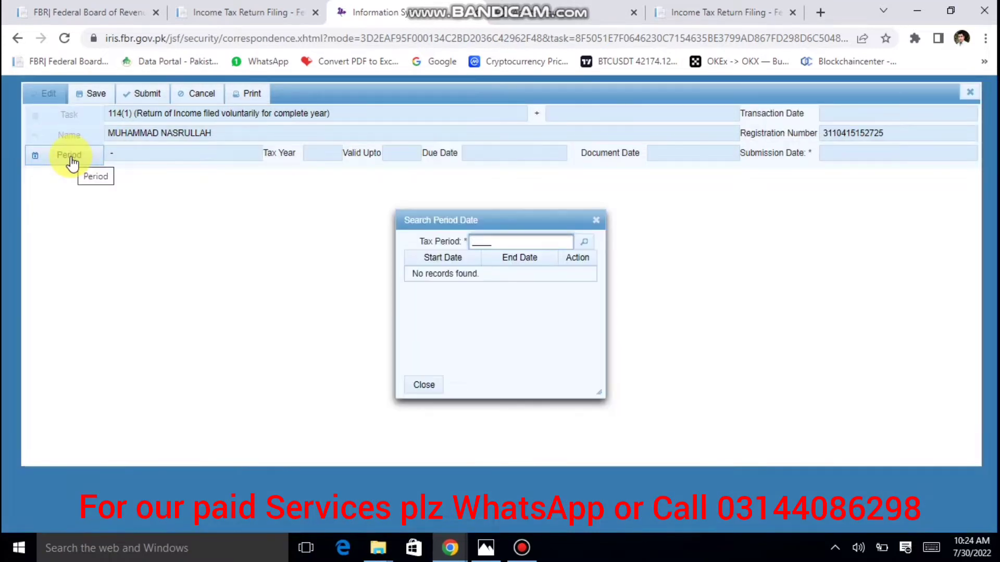
text(2022)
key(Return)
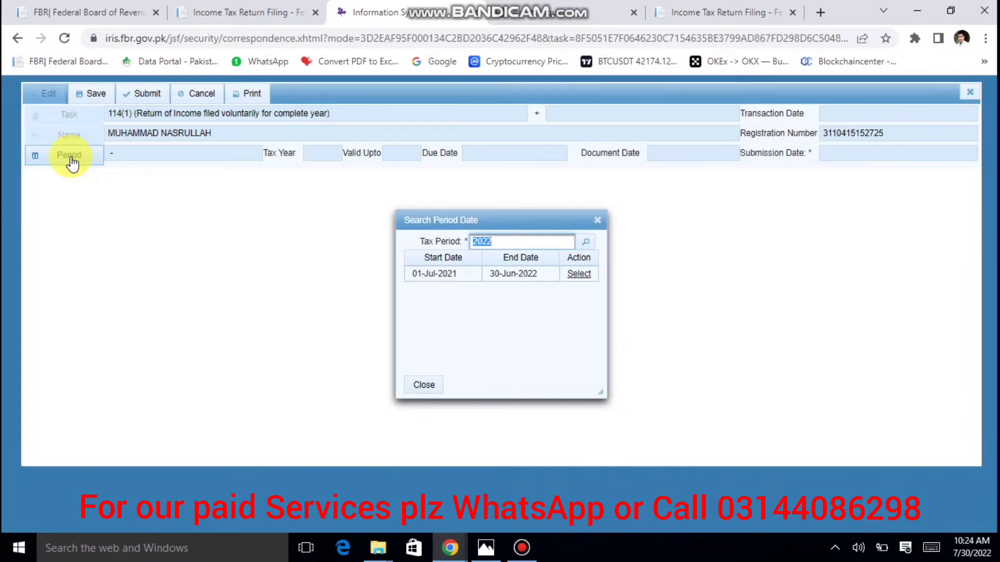
click(579, 274)
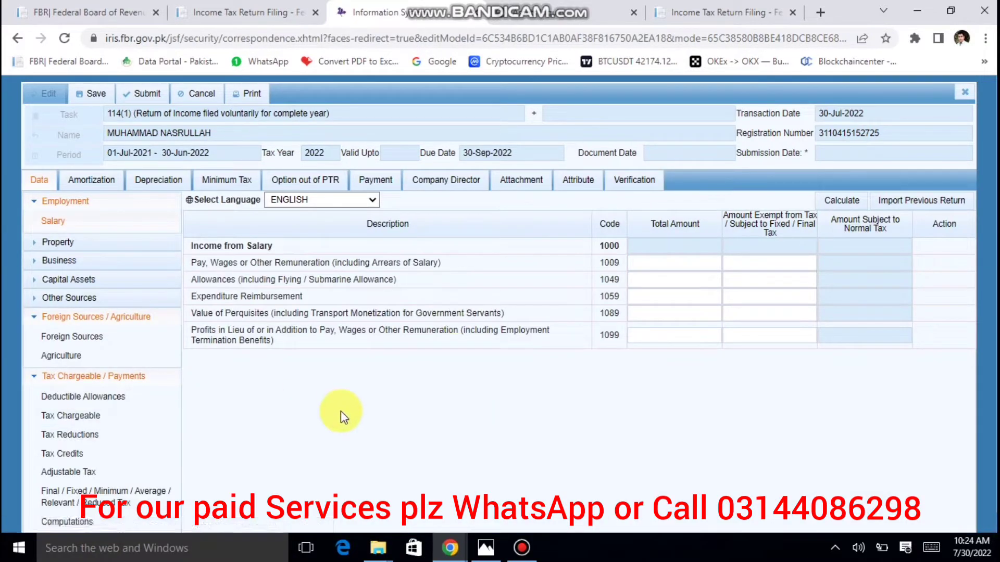
click(68, 377)
click(78, 316)
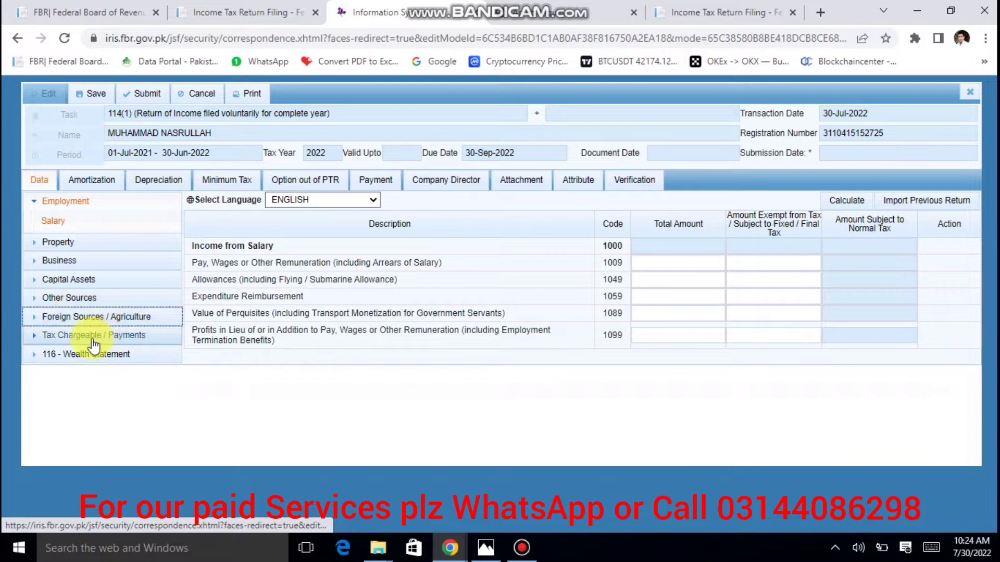
click(92, 337)
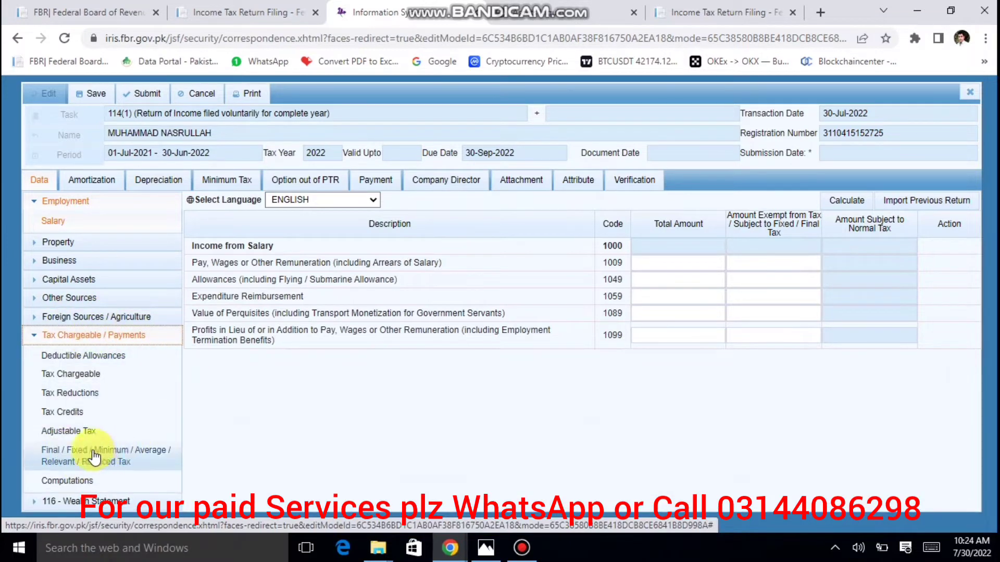
click(68, 431)
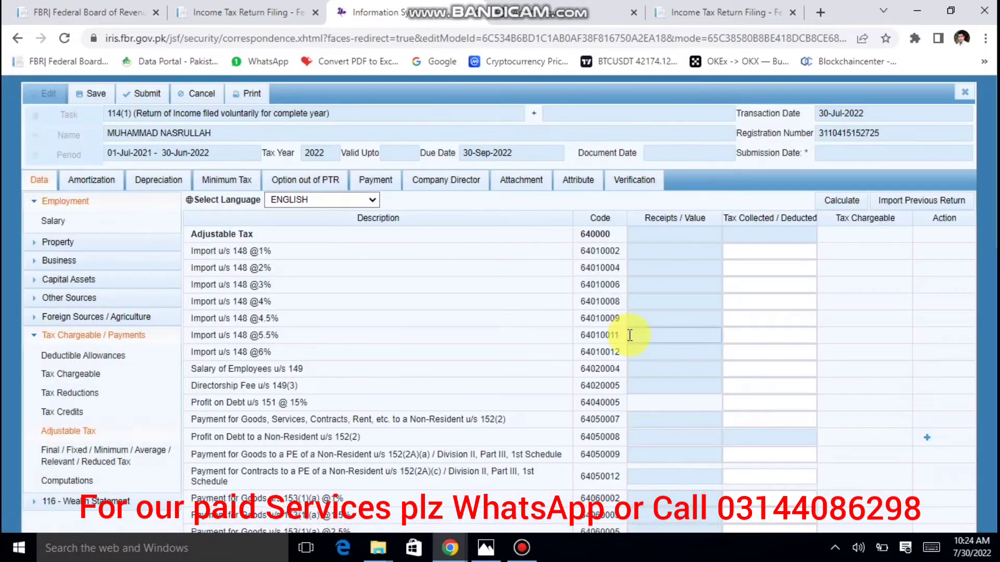
scroll(630, 335, down, 2)
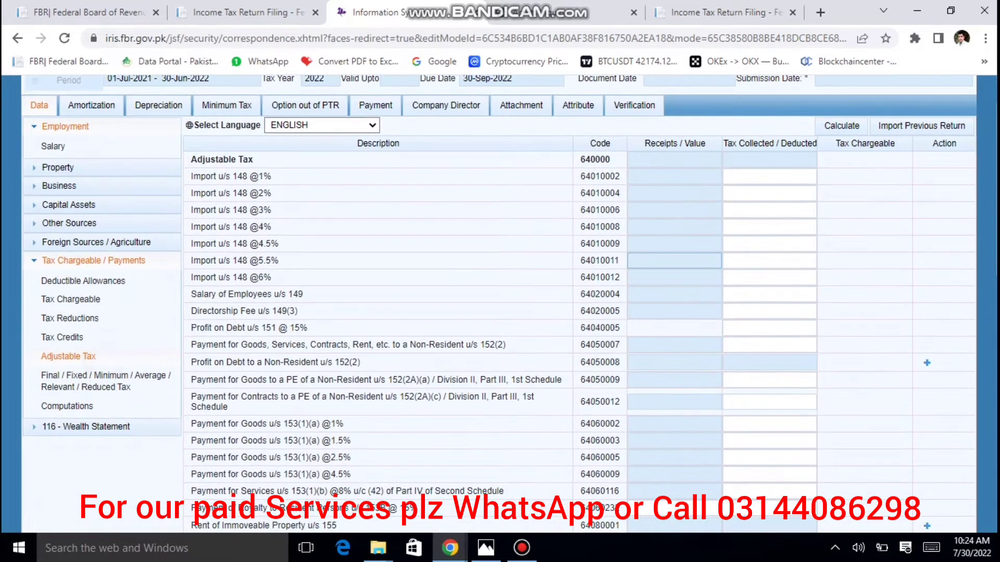
scroll(444, 343, down, 1)
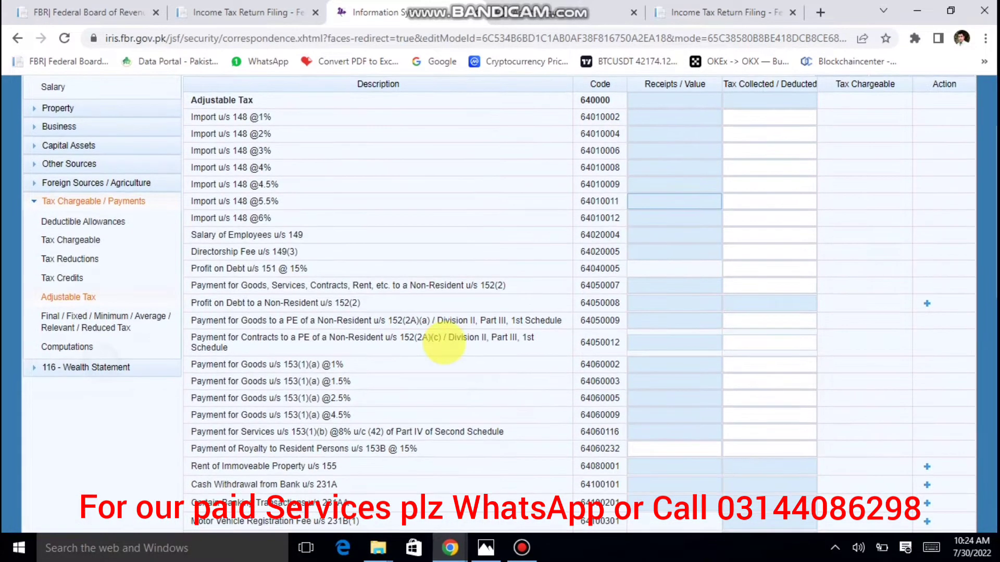
scroll(444, 342, down, 1)
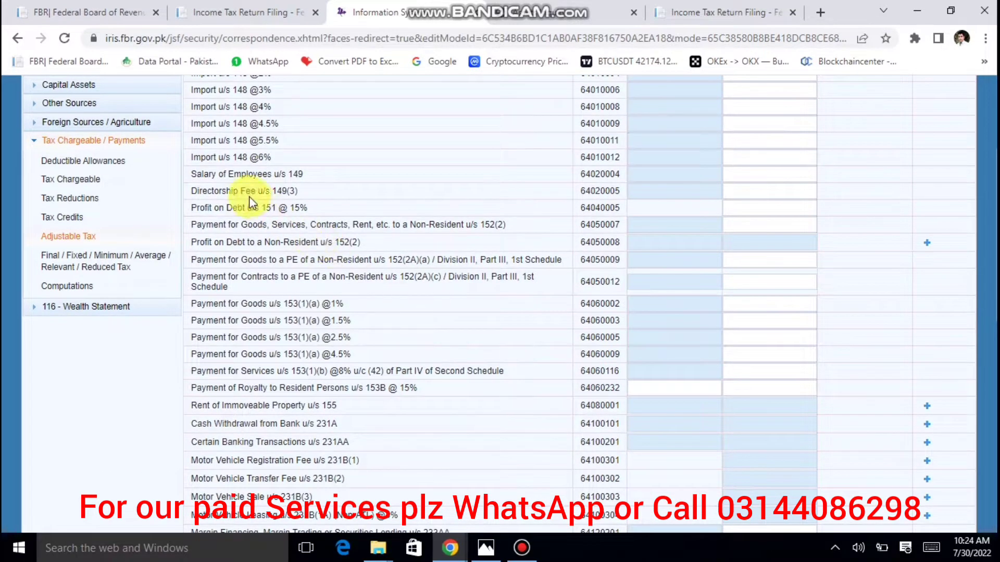
scroll(317, 318, down, 1)
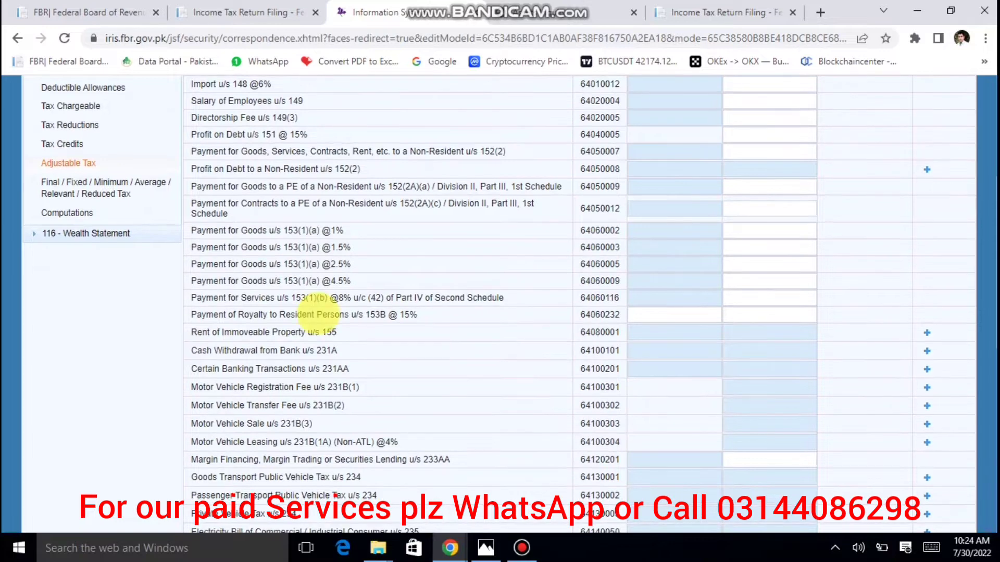
scroll(318, 317, down, 1)
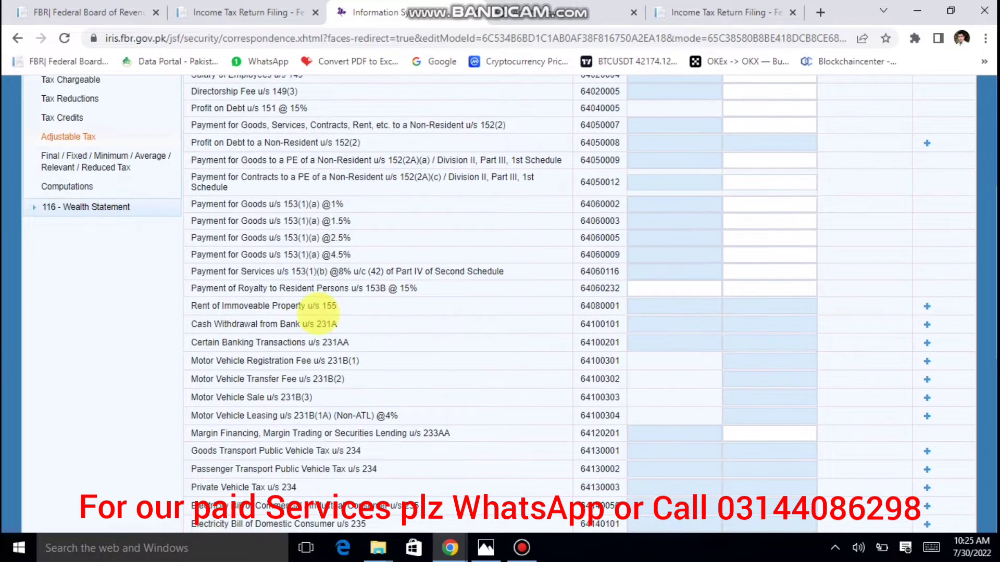
scroll(317, 312, down, 1)
scroll(318, 313, down, 1)
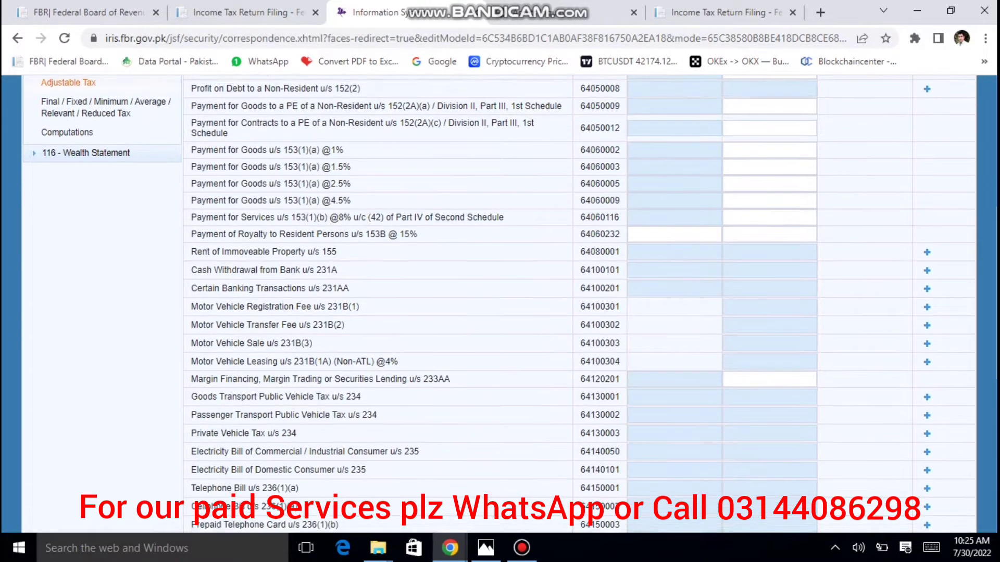
scroll(312, 323, down, 2)
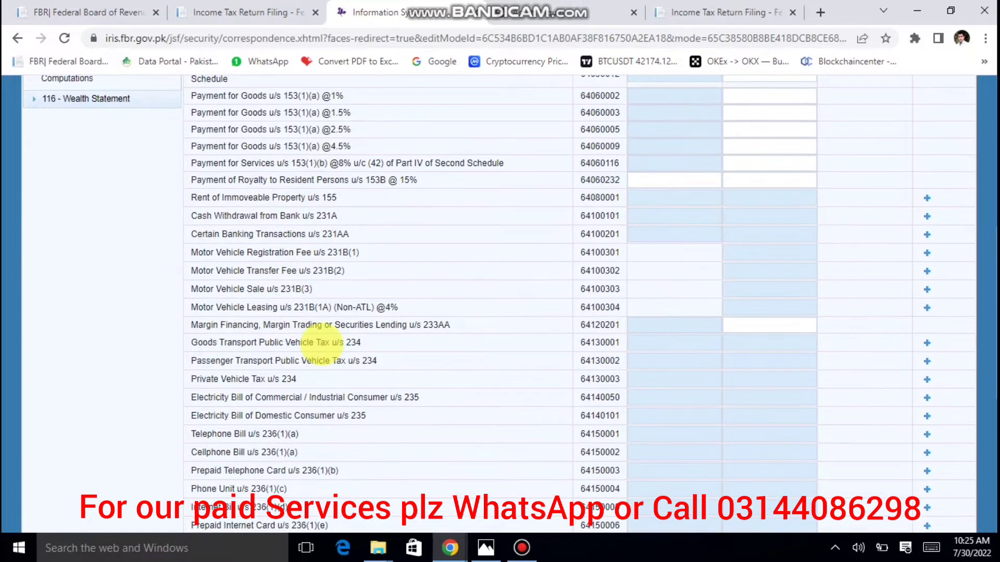
scroll(321, 344, down, 1)
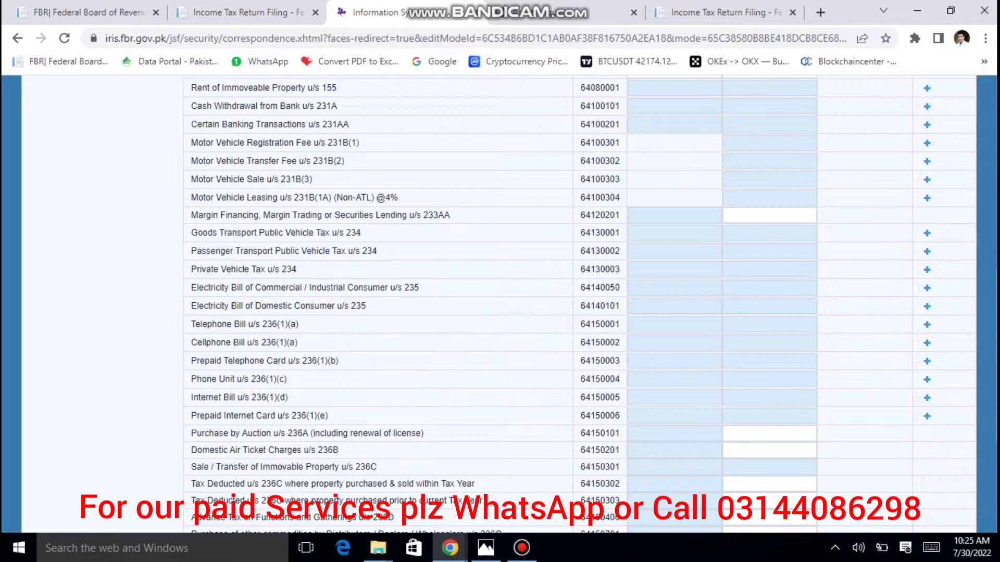
scroll(389, 386, down, 1)
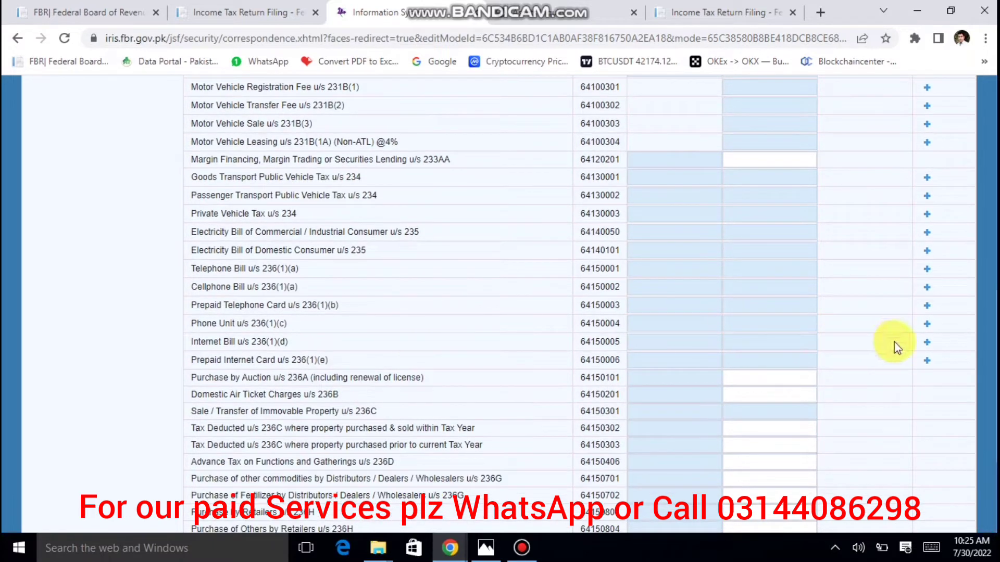
Add an Internet Bill u/s 236(1)(d) row with the utility reference number, contents 'abc' and 4,500 tax.
click(927, 344)
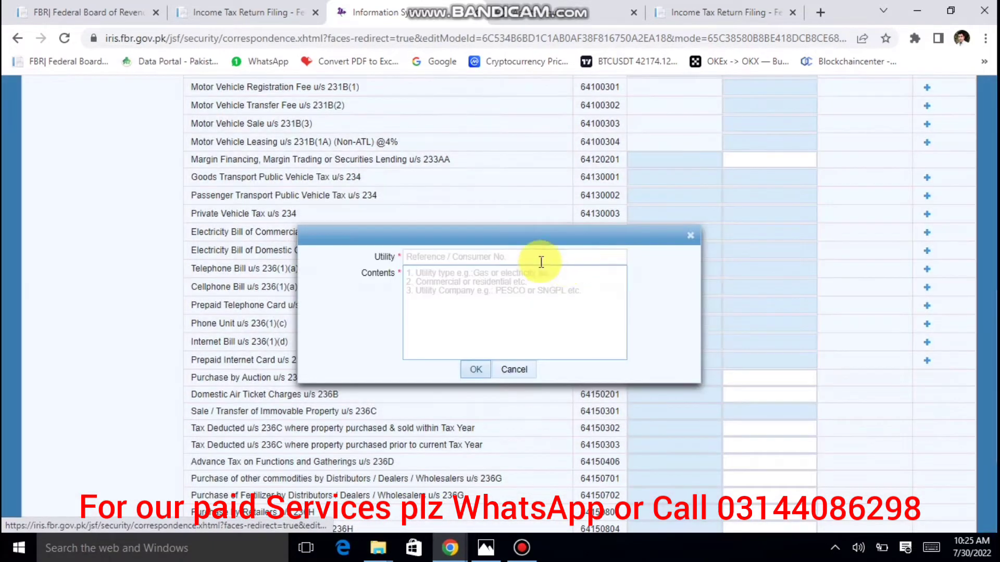
click(529, 258)
text(444444444)
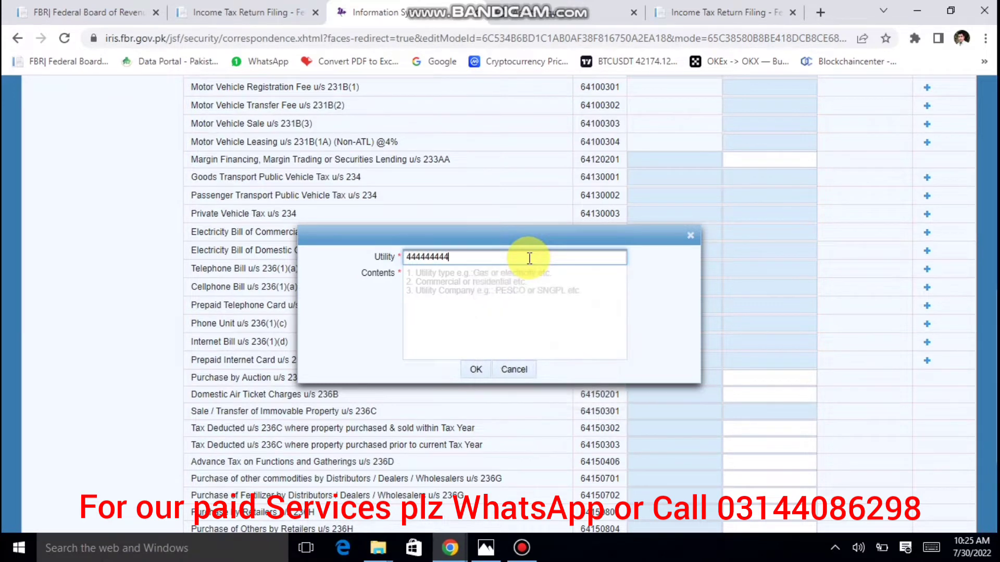
key(Tab)
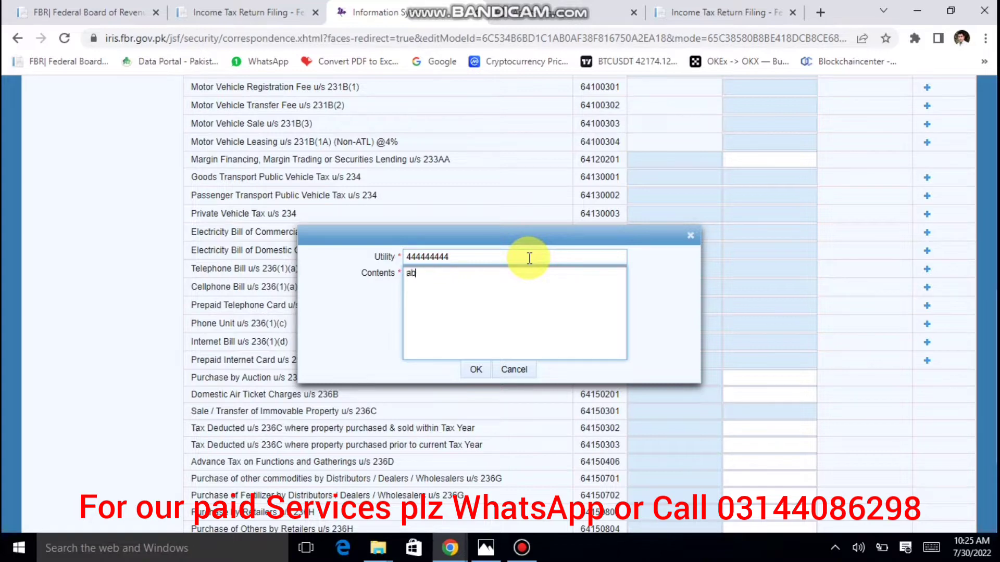
click(473, 368)
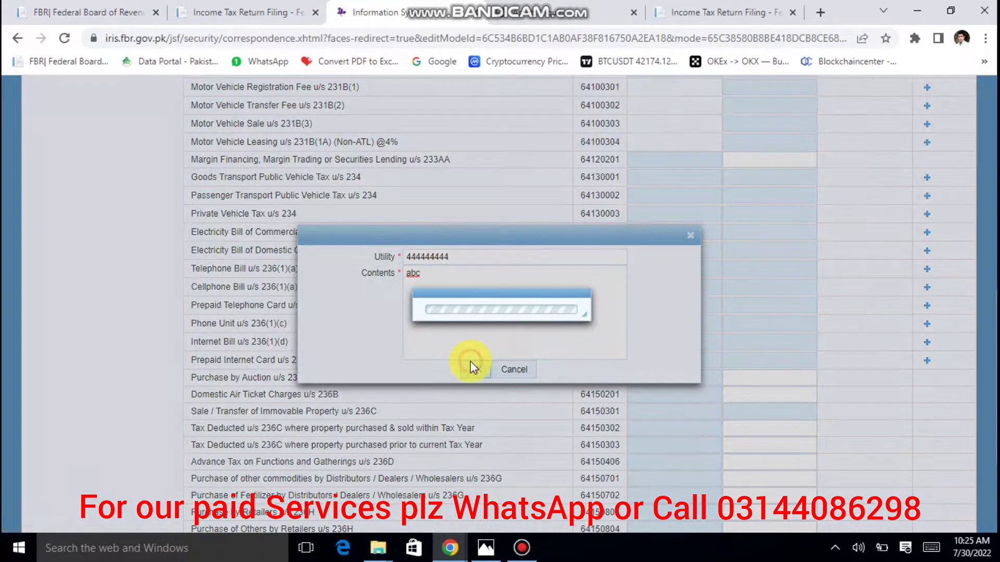
click(761, 360)
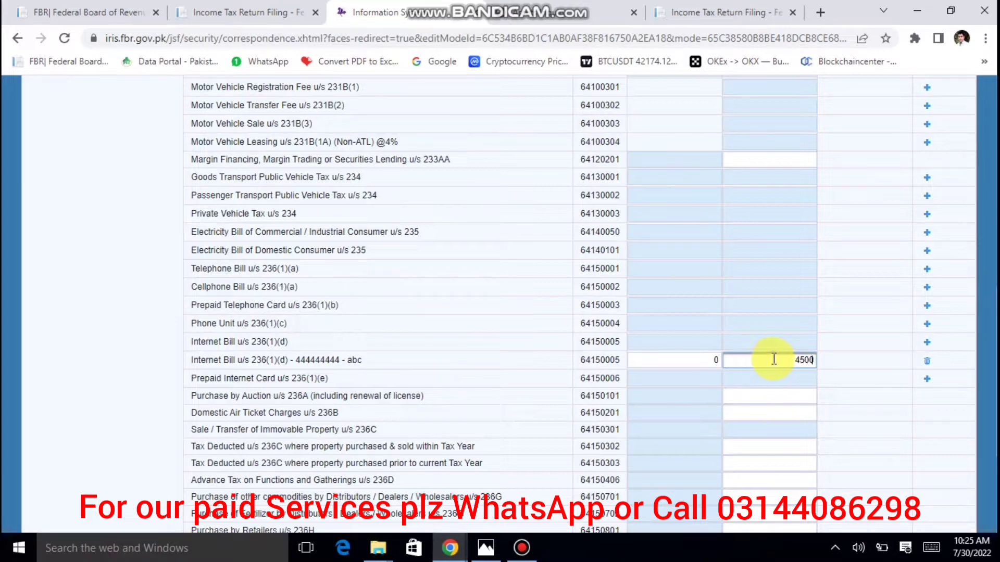
click(871, 395)
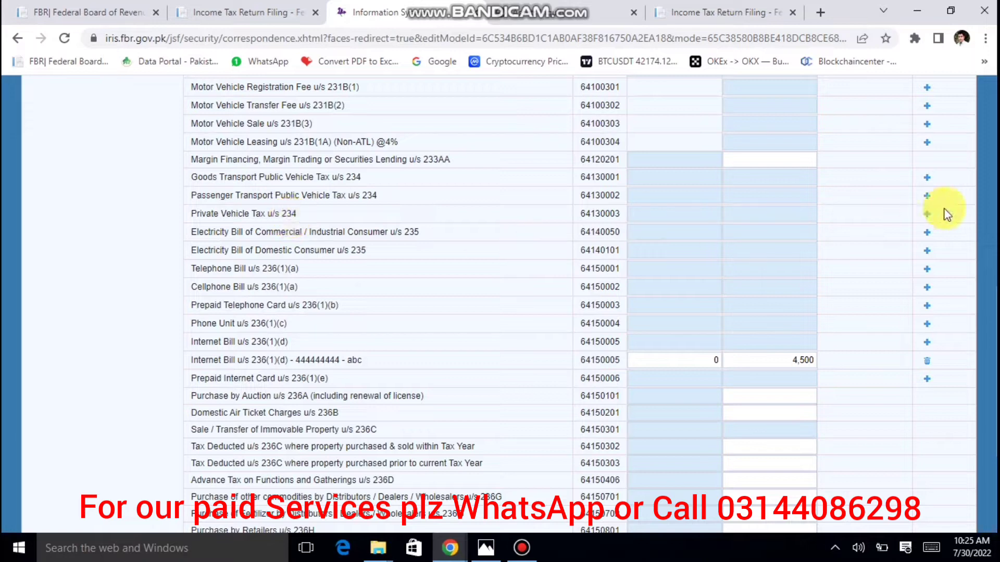
Add a Private Vehicle Tax u/s 234 row for Honda Civic, contents 123, with 10,000 tax paid.
click(927, 214)
click(551, 255)
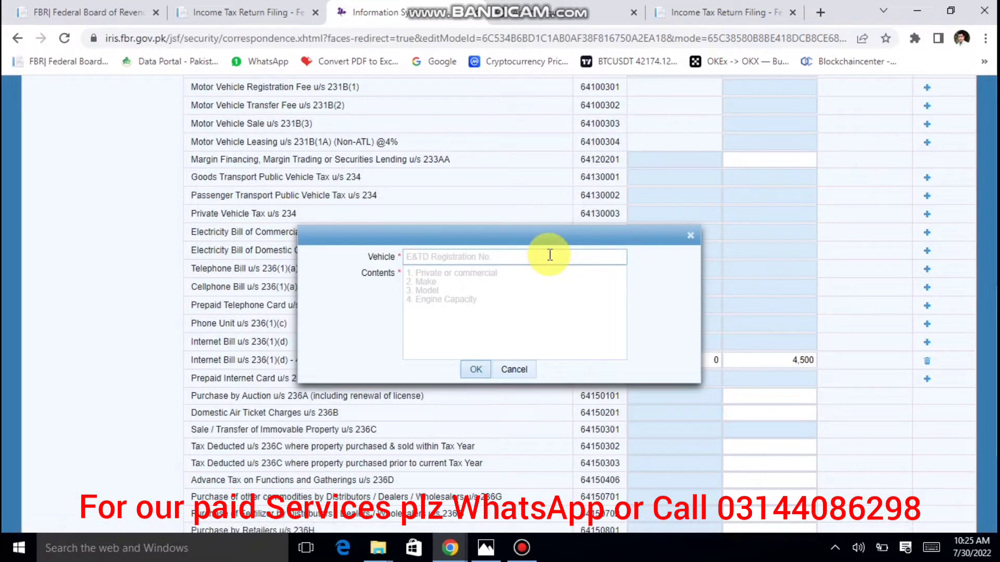
text(h)
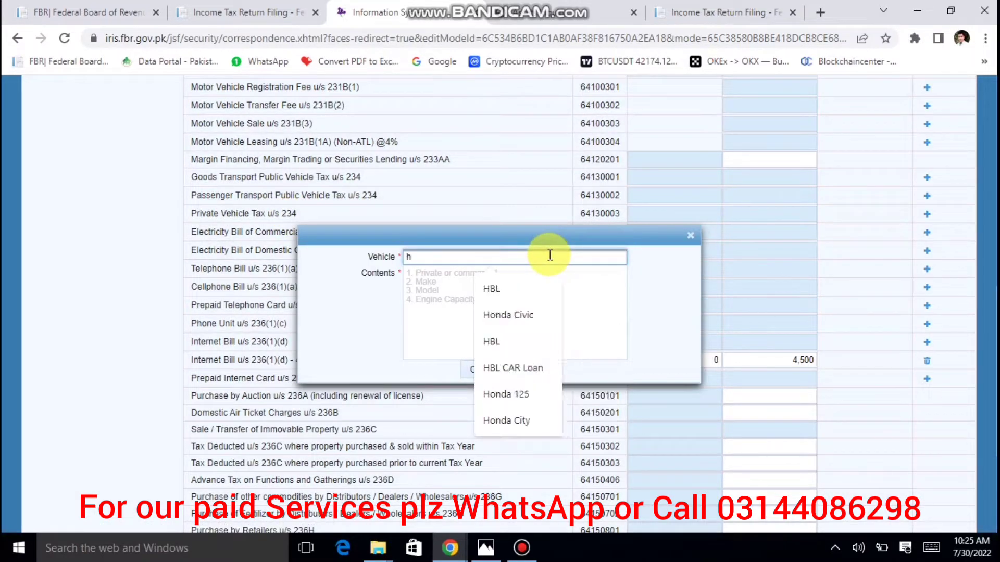
click(527, 316)
click(459, 300)
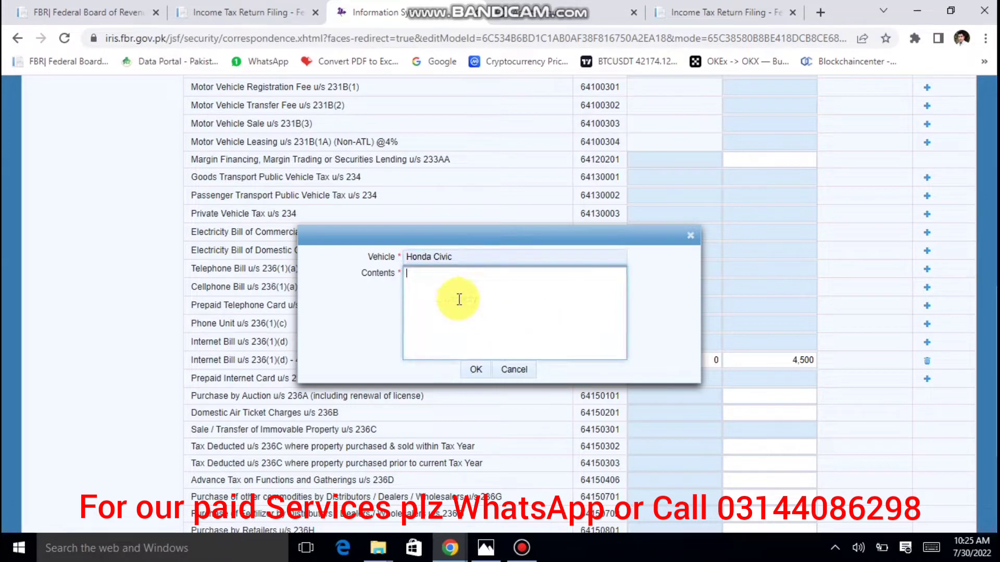
text(123)
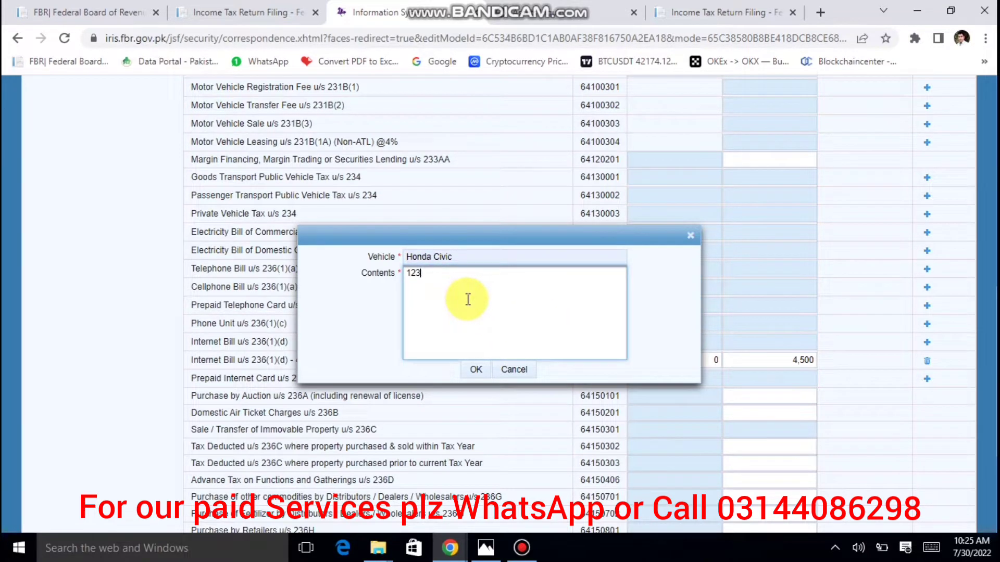
click(476, 371)
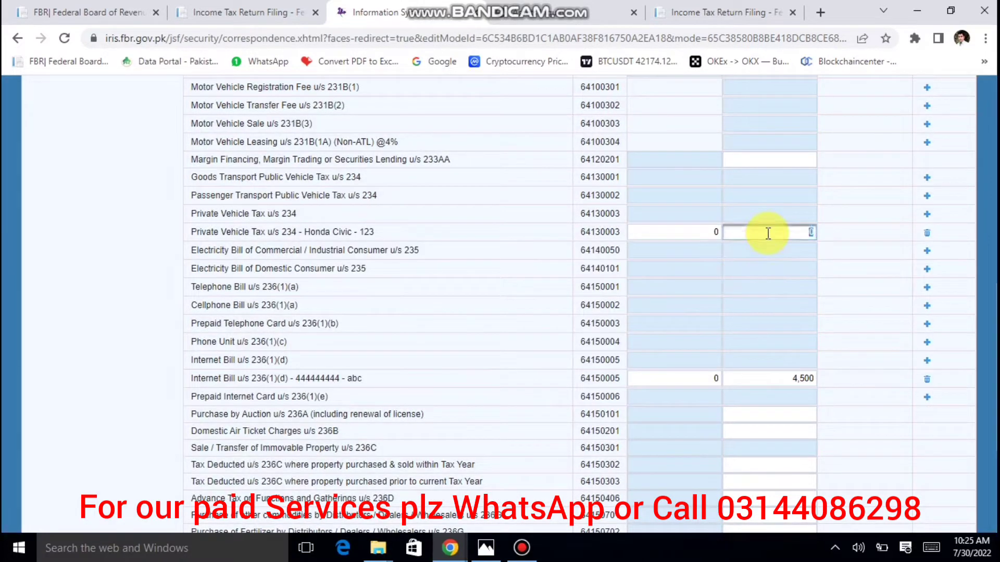
text(10000)
key(Tab)
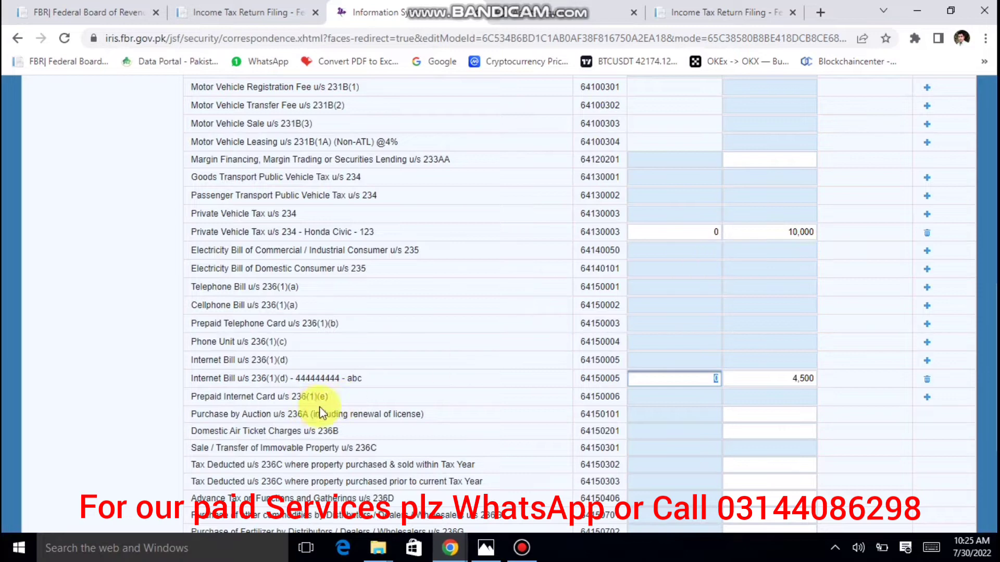
scroll(234, 364, down, 2)
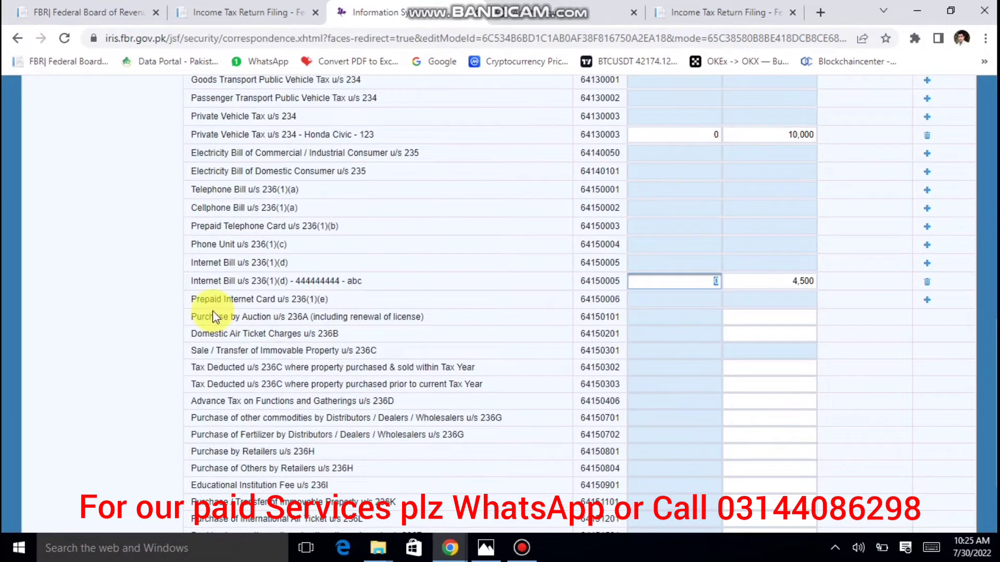
scroll(306, 313, down, 1)
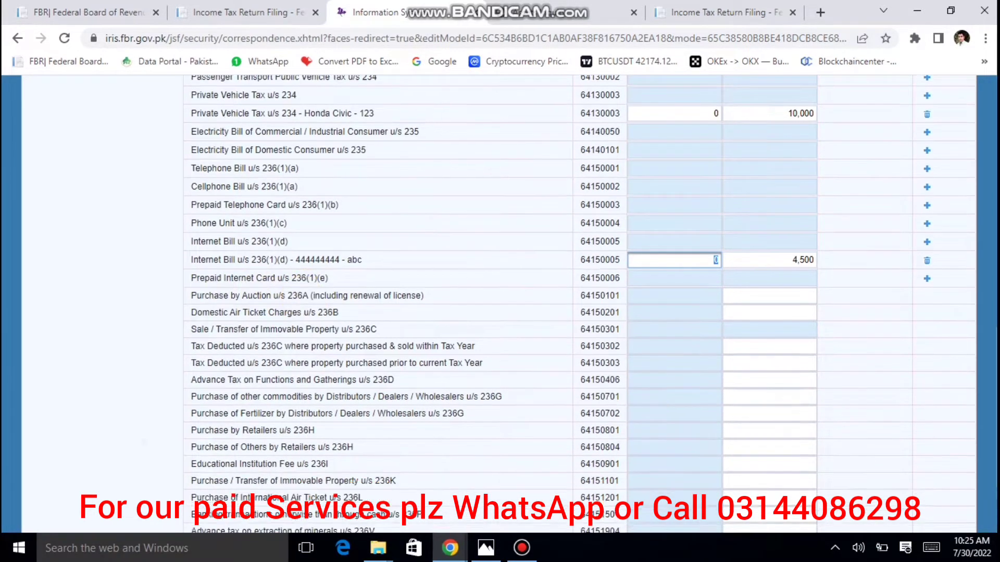
scroll(500, 302, down, 1)
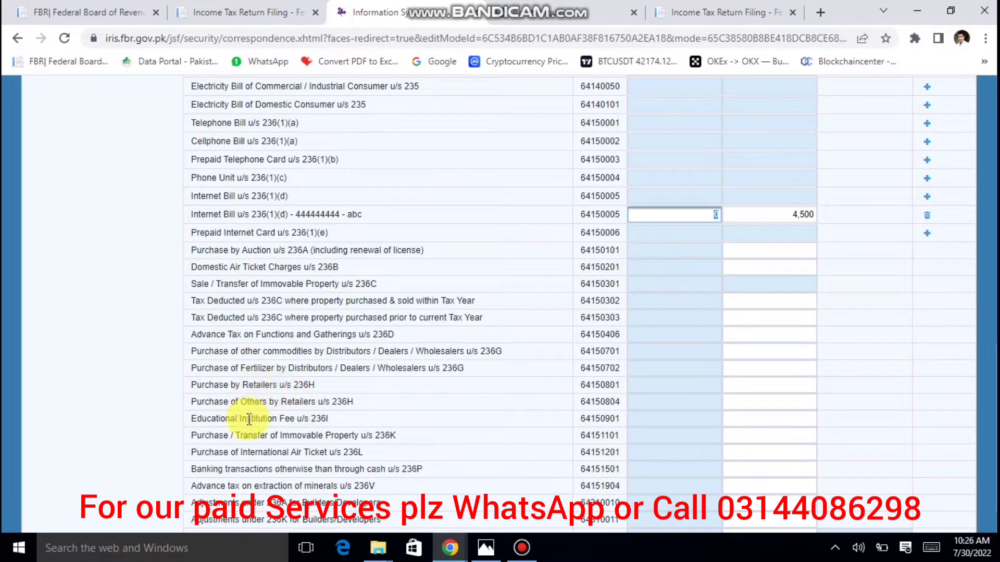
scroll(330, 419, down, 1)
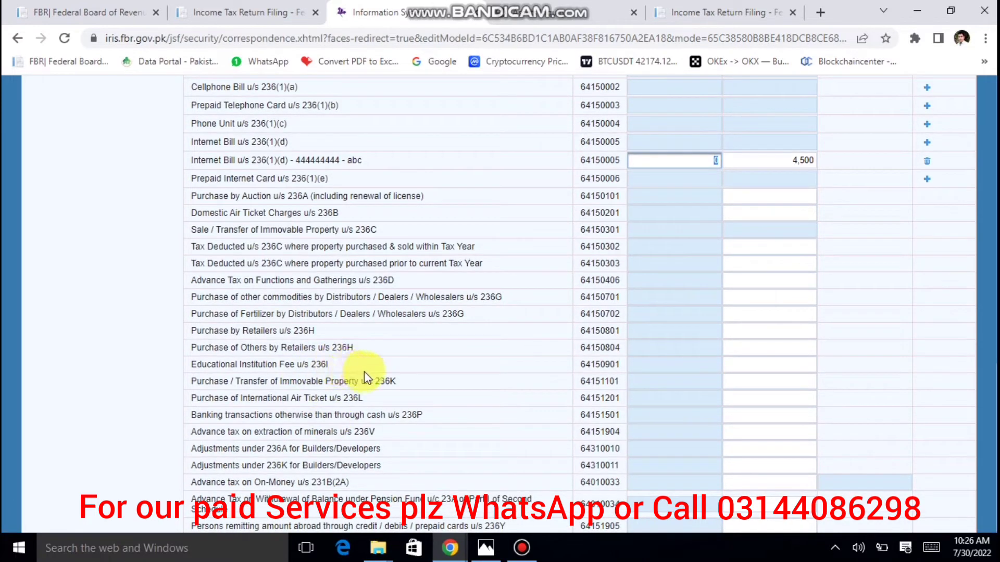
Enter 250,000 tax for immovable property u/s 236K and recalculate Adjustable Tax to 264,500.
click(743, 381)
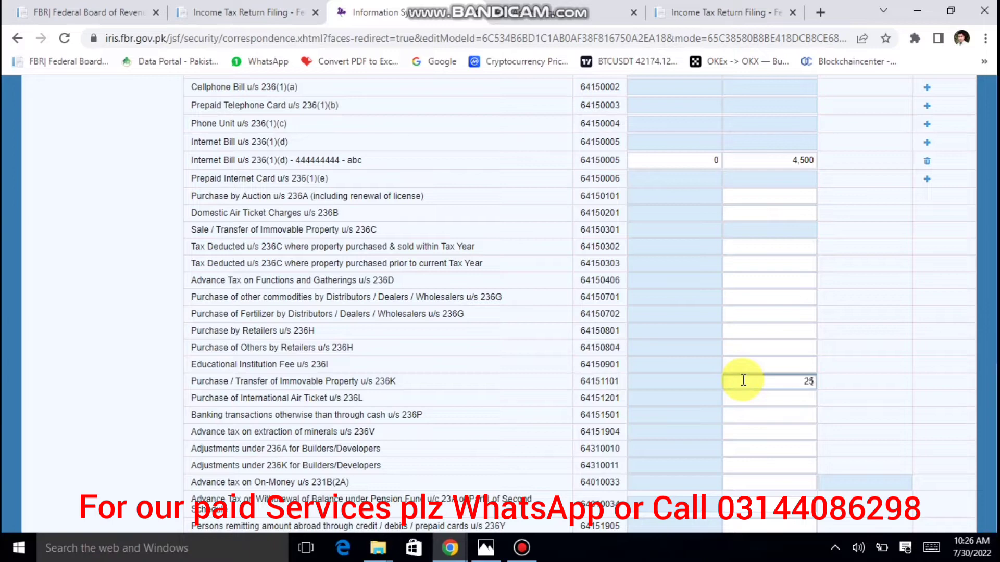
key(Tab)
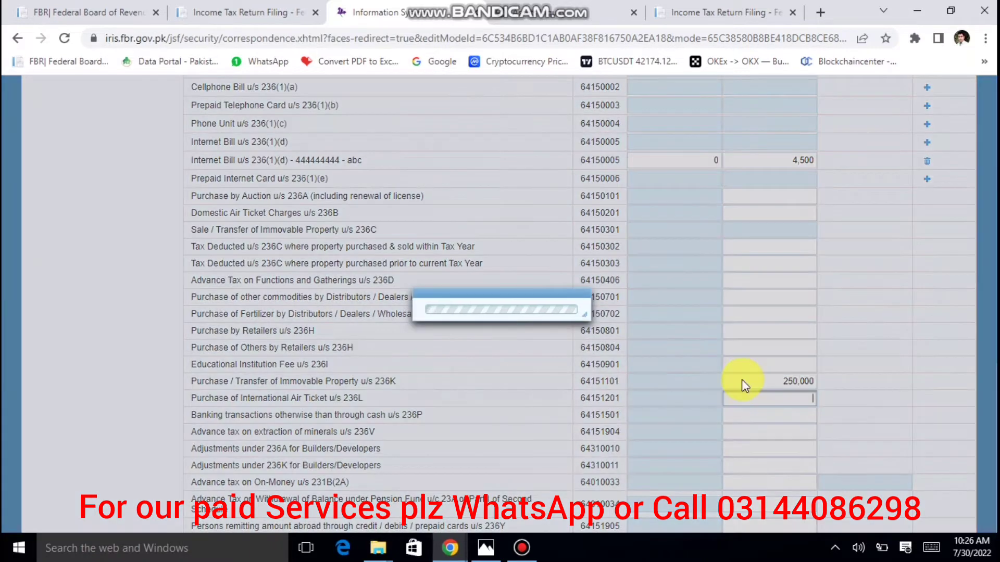
scroll(825, 291, up, 15)
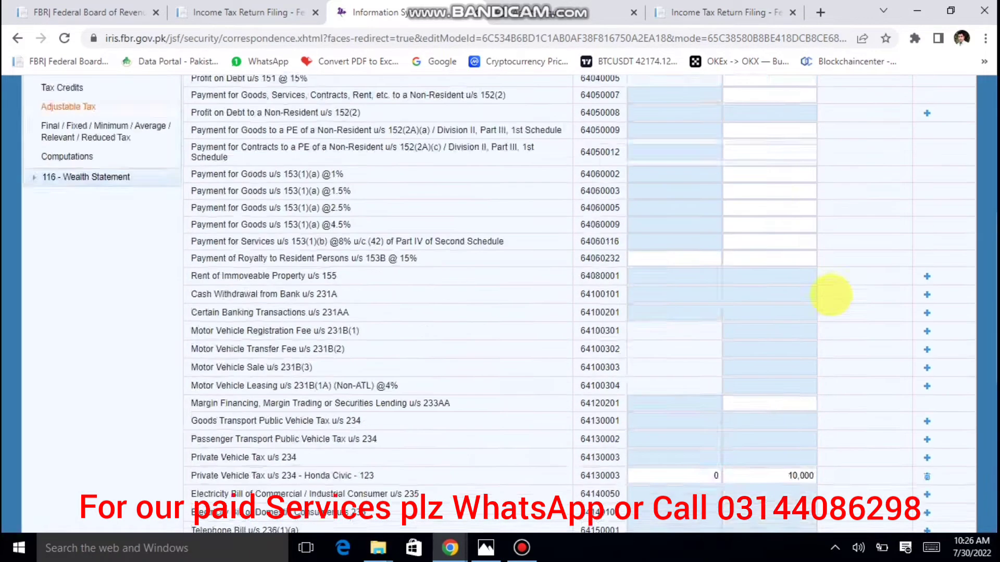
click(839, 204)
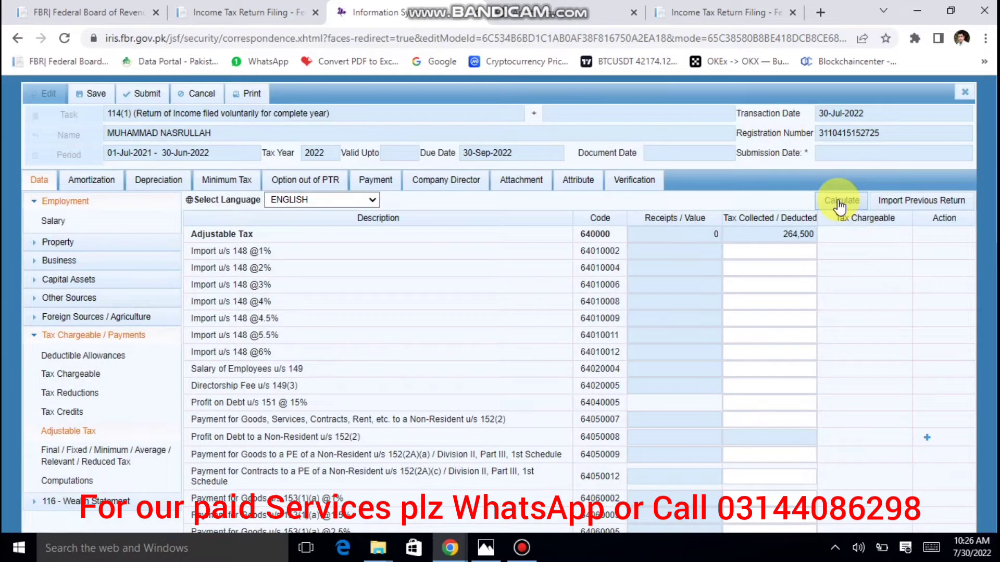
scroll(536, 313, down, 1)
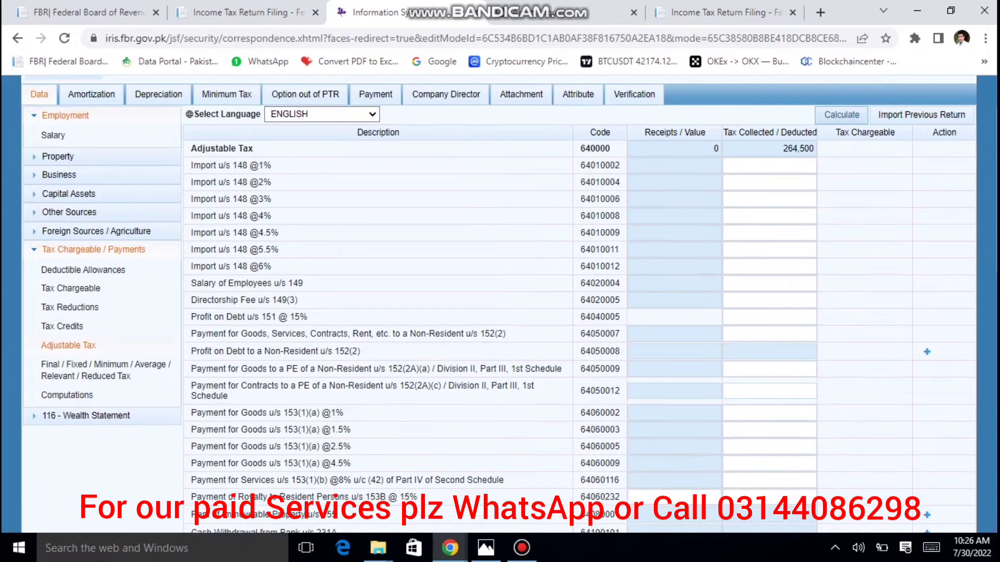
Switch to the Final / Fixed / Minimum tax sheet from the Tax Chargeable / Payments sidebar.
click(133, 369)
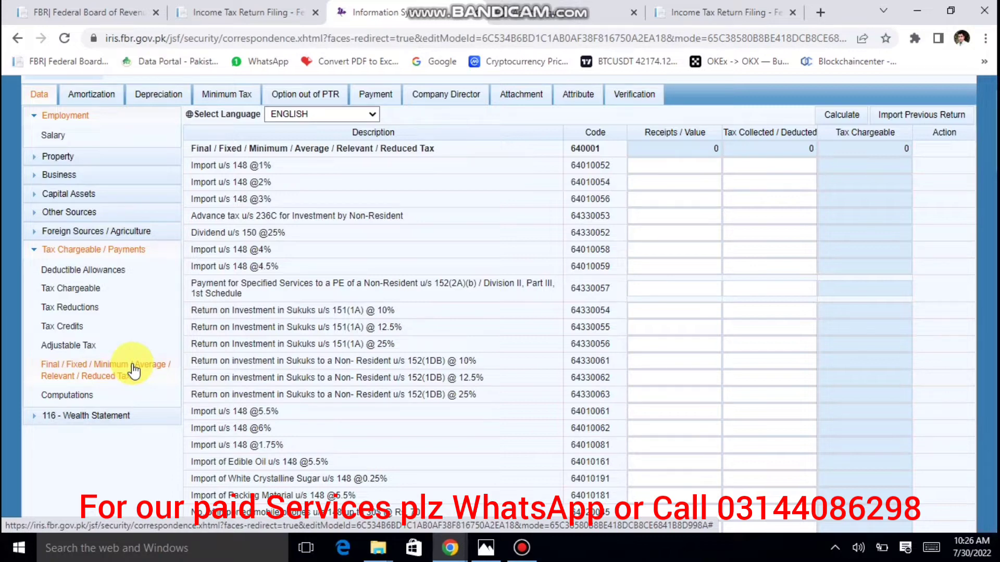
scroll(134, 370, down, 3)
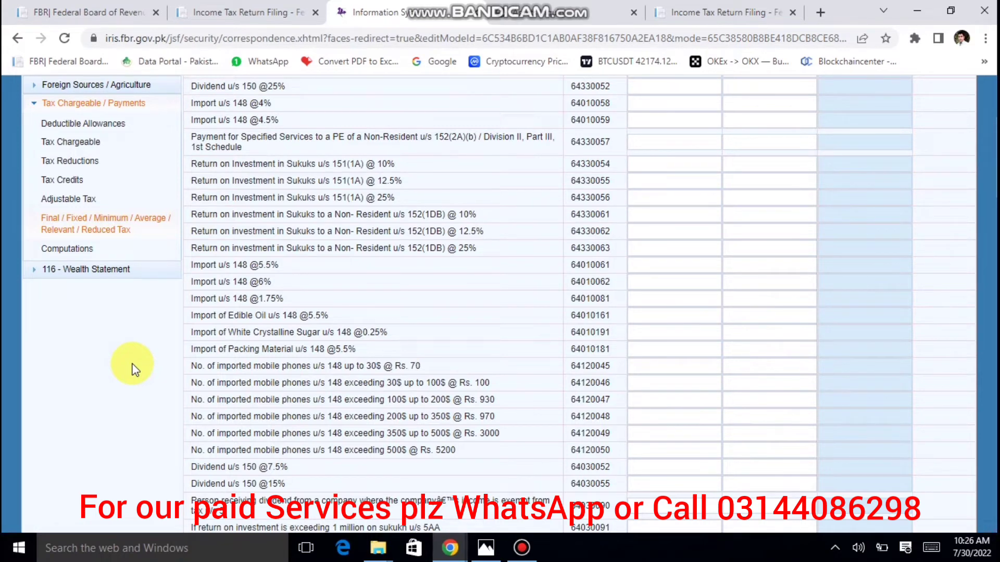
key(alt+Tab)
key(alt+Tab)
key(alt+Tab)
key(alt+Tab)
key(alt+Tab)
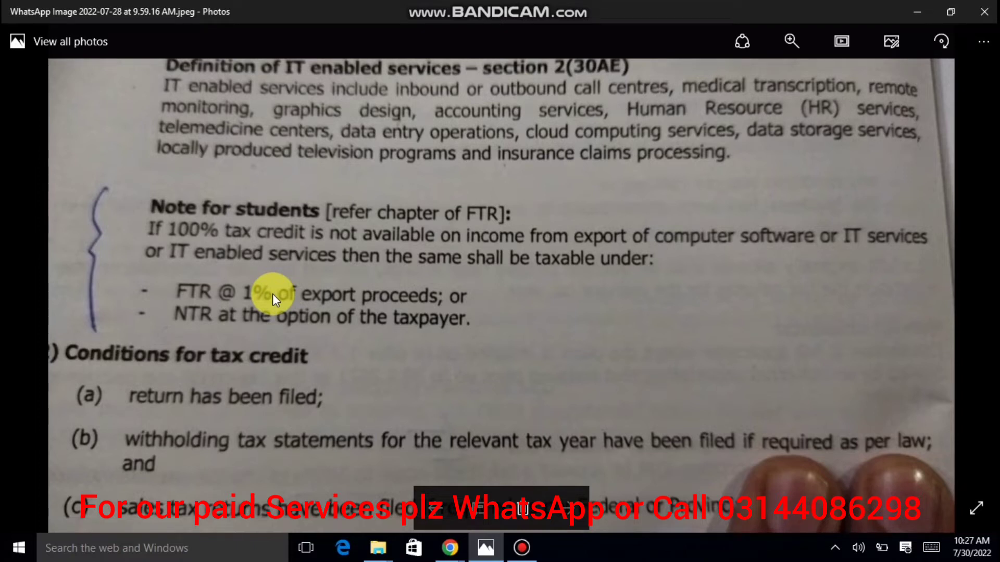
key(alt+Tab)
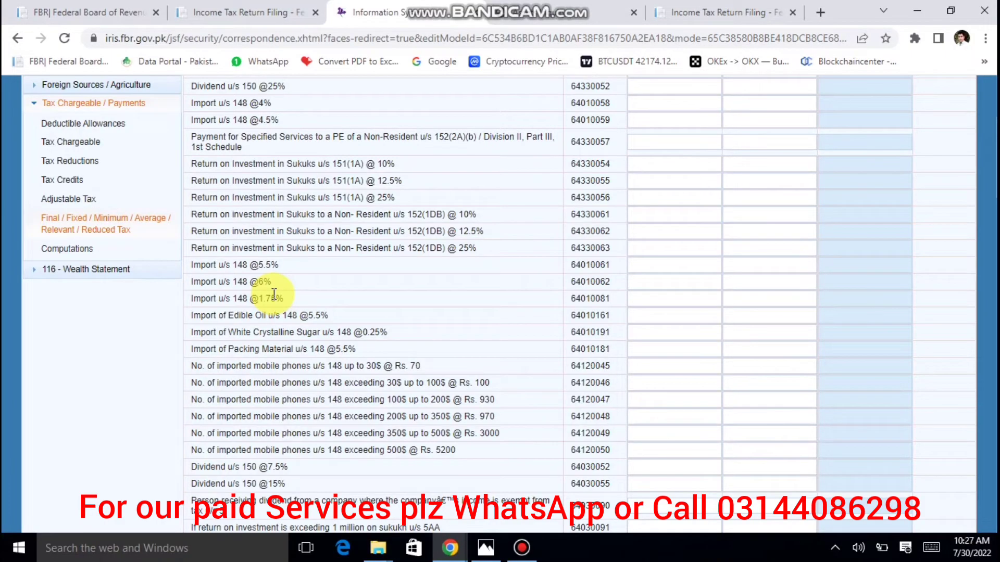
scroll(274, 294, down, 5)
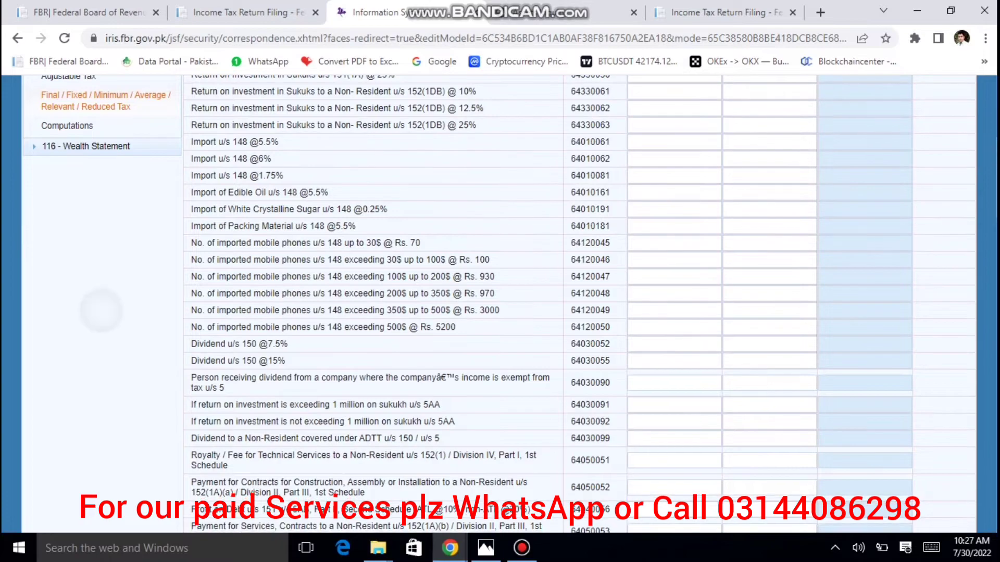
scroll(268, 352, up, 8)
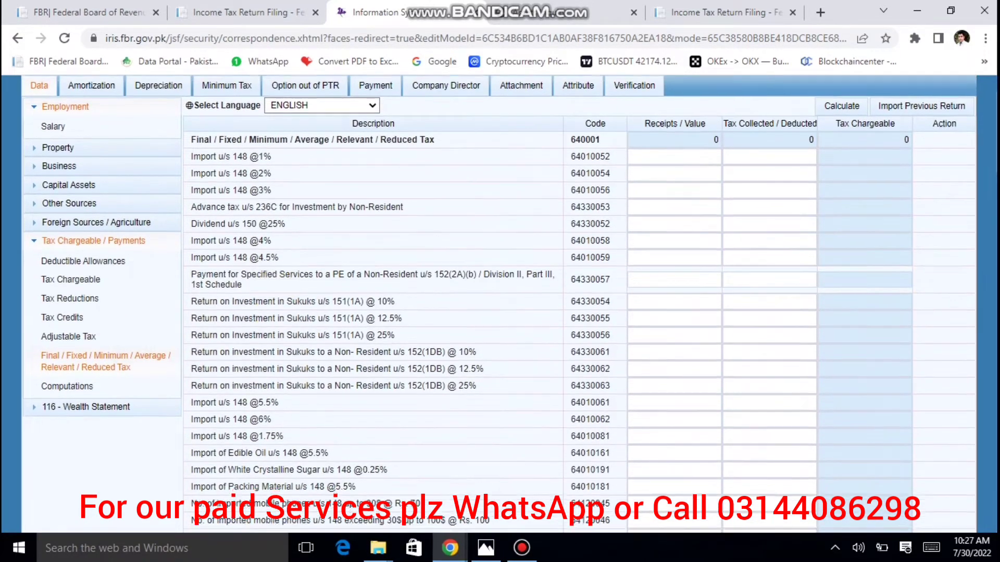
scroll(269, 297, down, 4)
scroll(273, 293, down, 6)
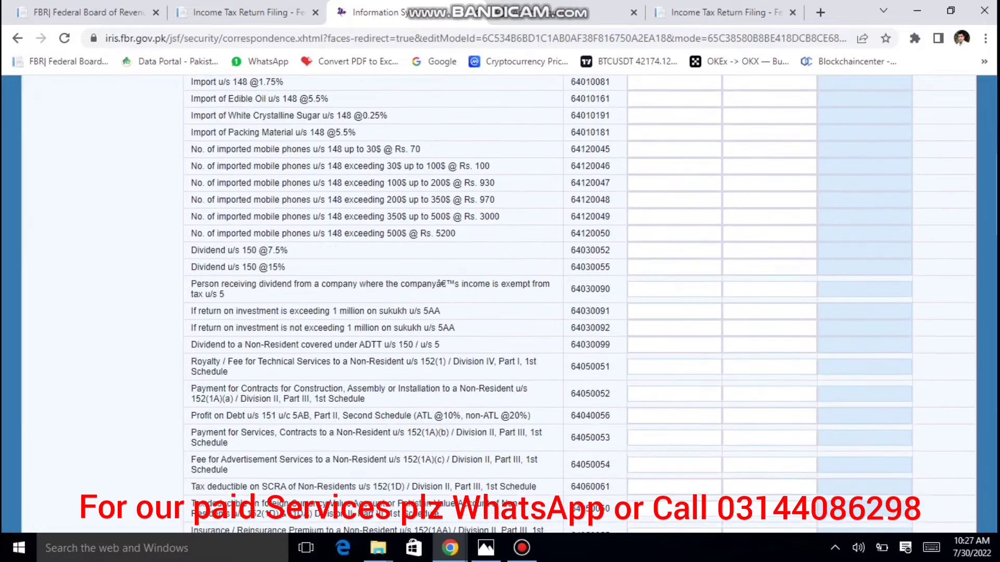
scroll(276, 290, down, 9)
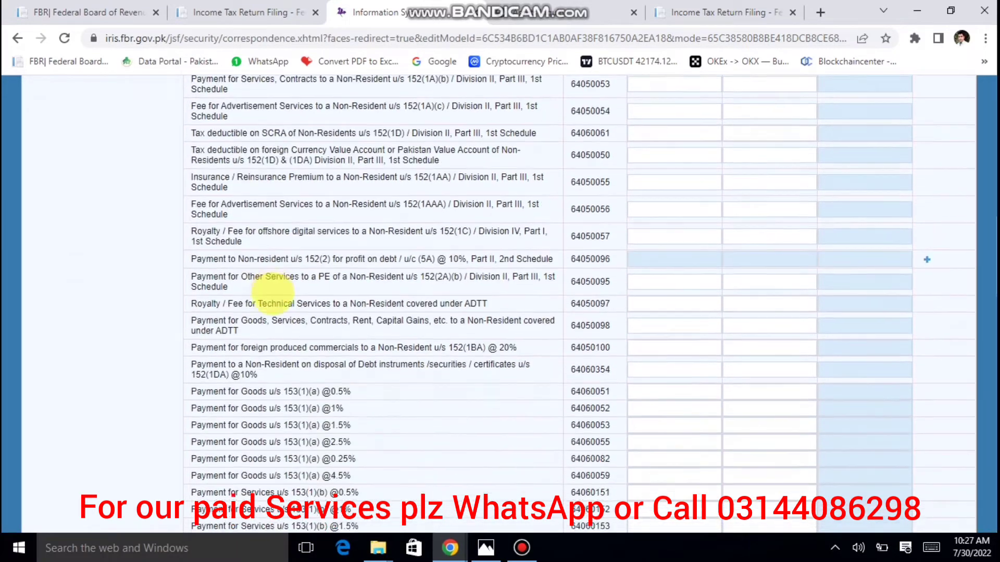
scroll(276, 289, down, 4)
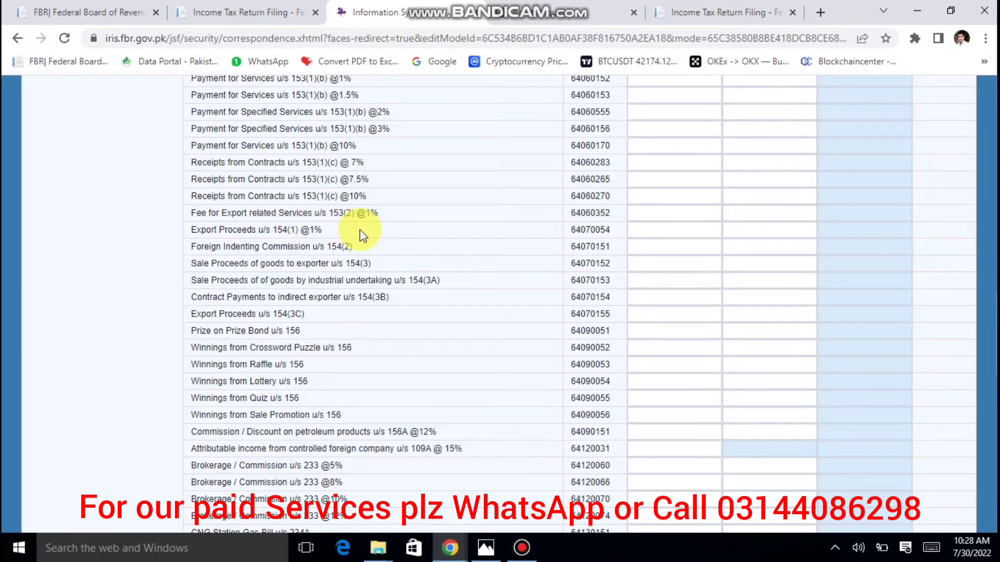
scroll(363, 236, down, 1)
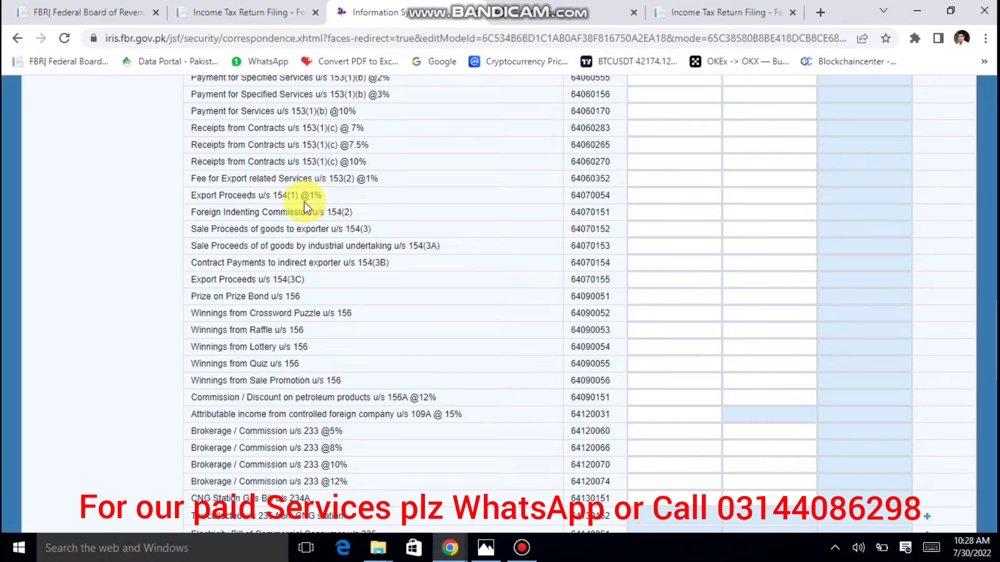
Enter 5,000,000 export proceeds u/s 154(1), fixing a mistyped 50,000,000, and recalculate to 50,000 tax.
click(641, 200)
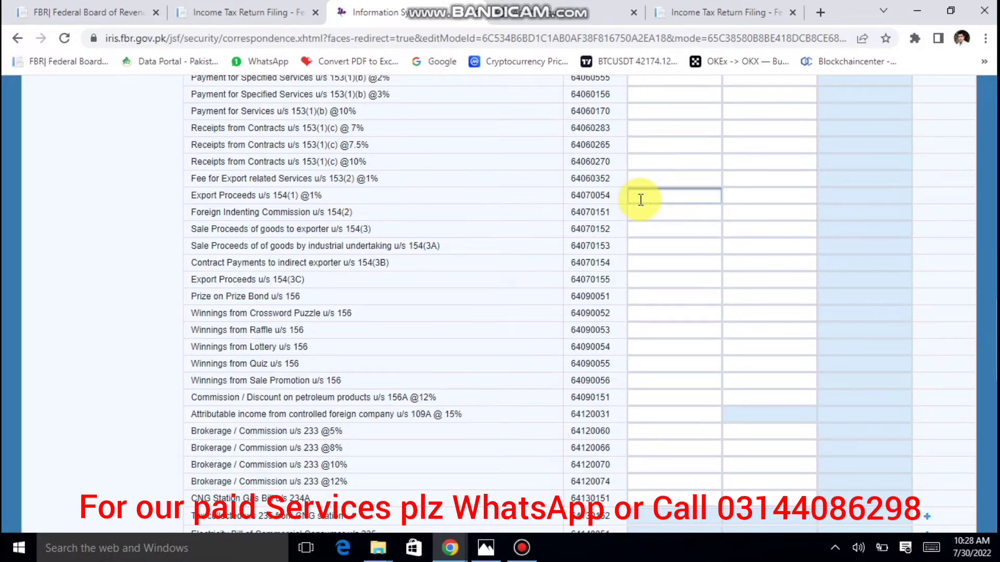
text(50,000,0)
text(00)
key(Tab)
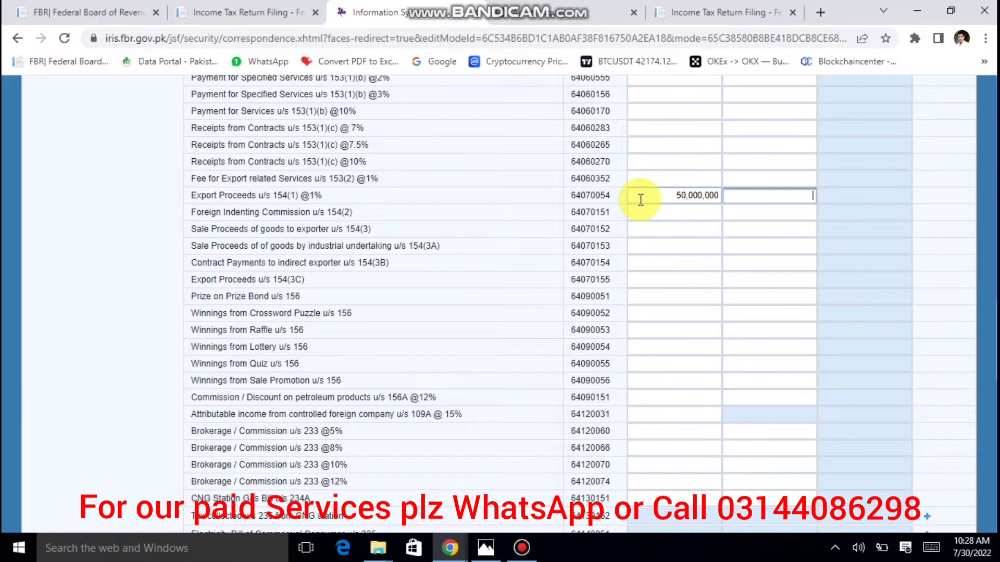
key(shift+Tab)
key(Right)
key(BackSpace)
key(Tab)
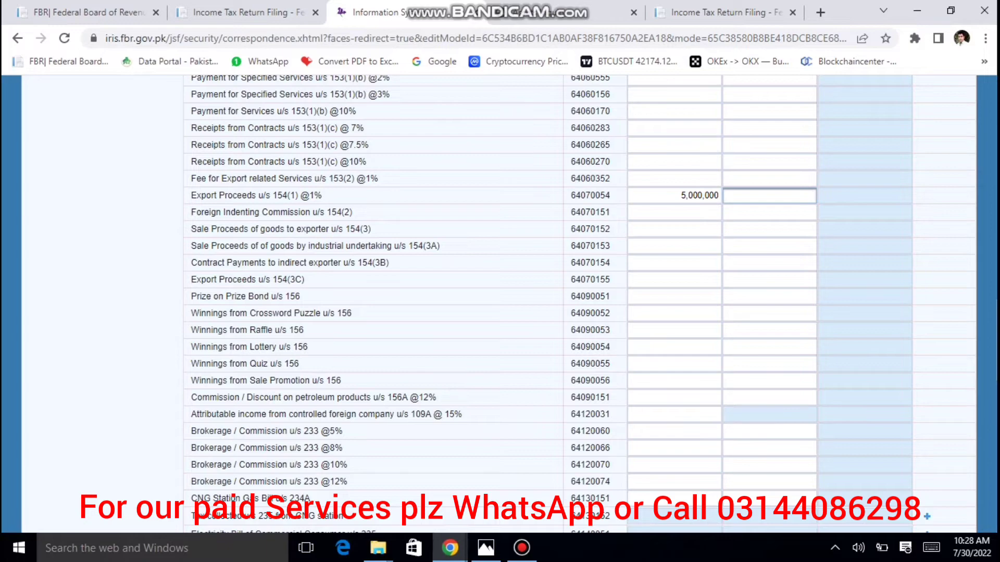
scroll(832, 120, up, 15)
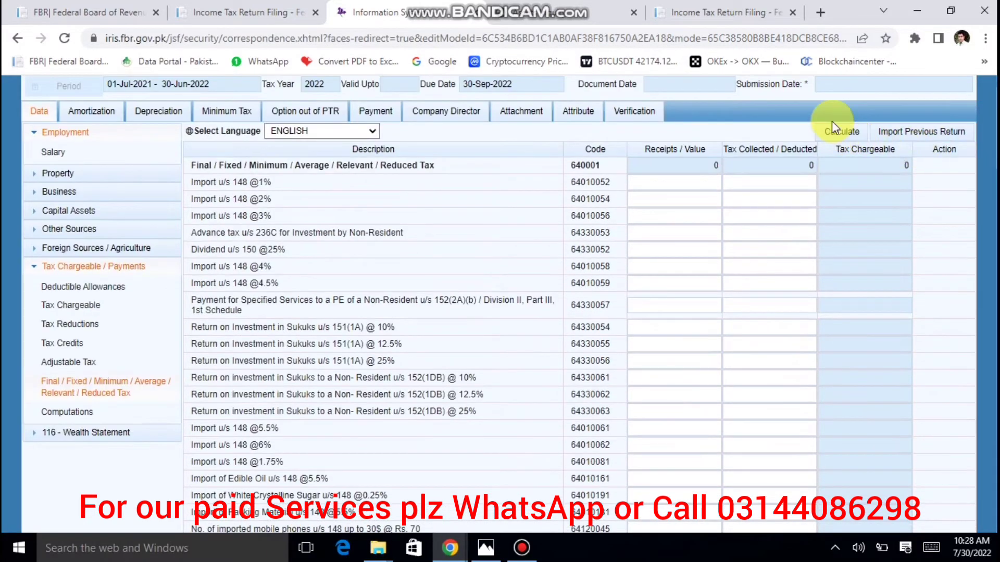
click(842, 132)
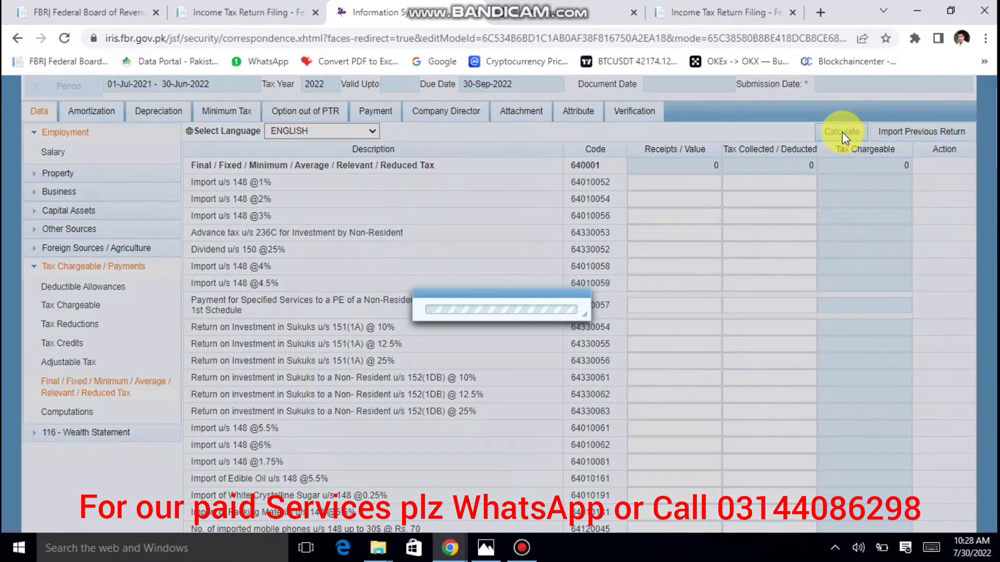
scroll(842, 132, down, 15)
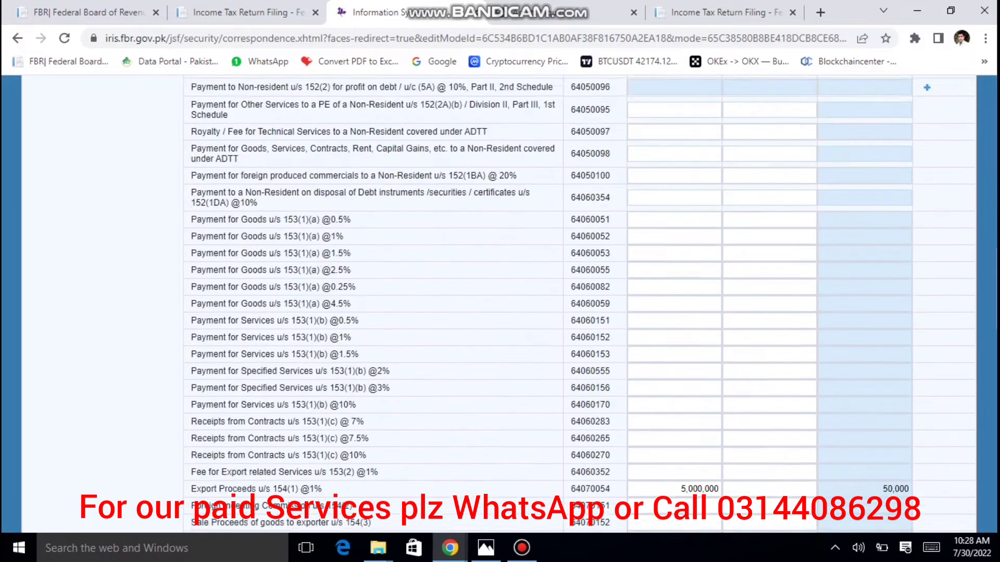
scroll(735, 203, down, 5)
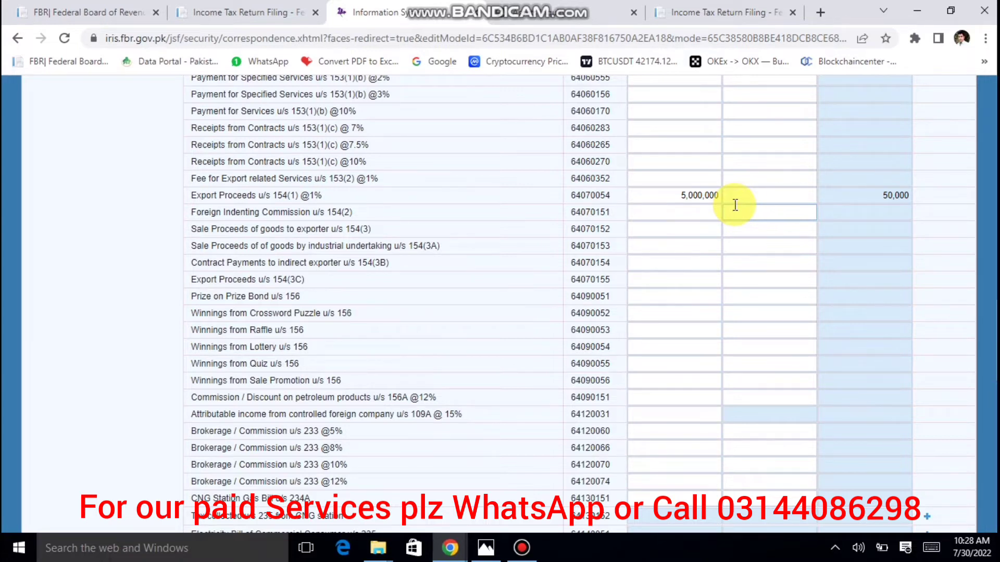
Enter 20,000 tax deducted on the 154(1) export proceeds, recalculate, and recheck the value.
click(759, 197)
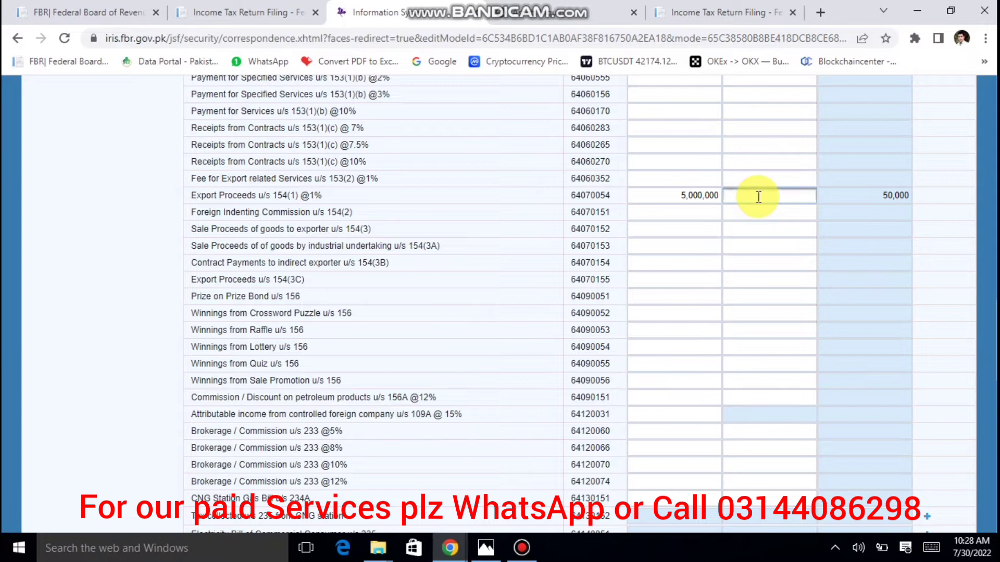
text(20000)
key(Tab)
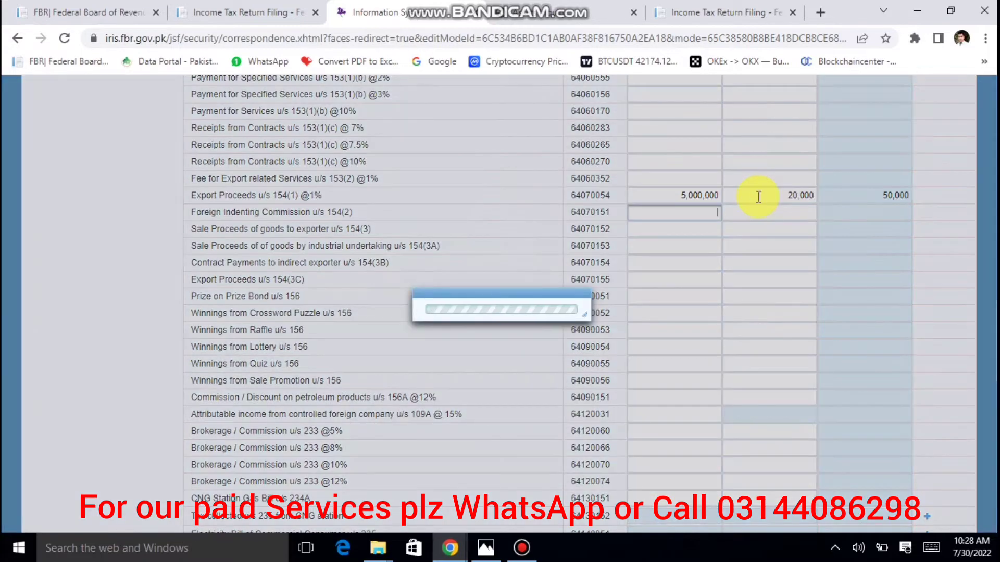
scroll(759, 197, up, 10)
scroll(759, 260, up, 8)
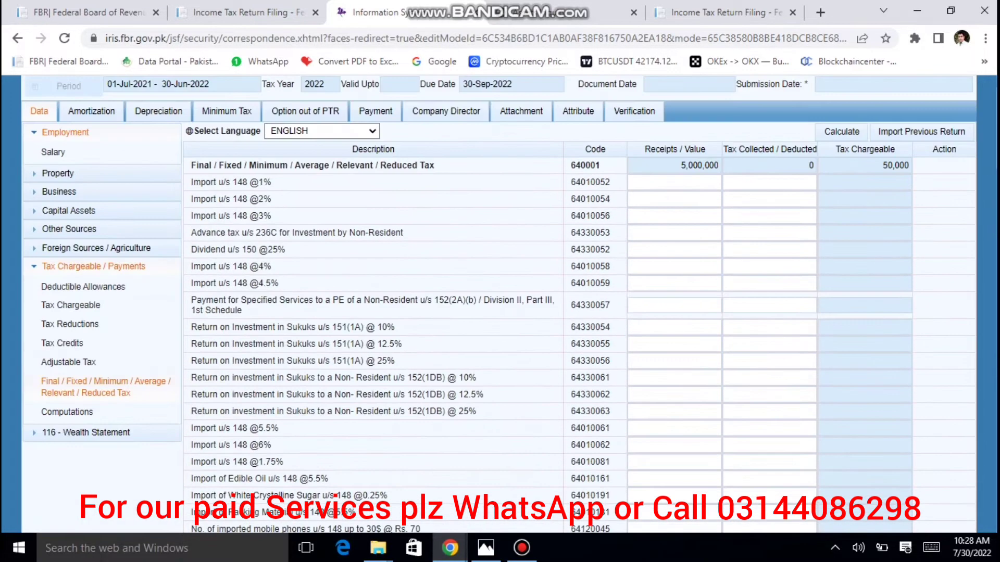
click(834, 132)
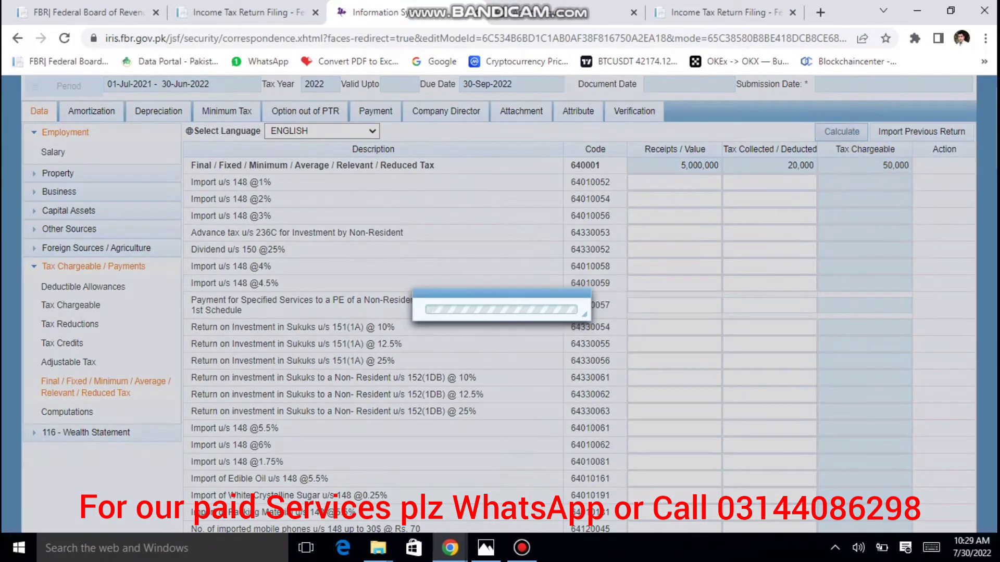
scroll(927, 193, down, 15)
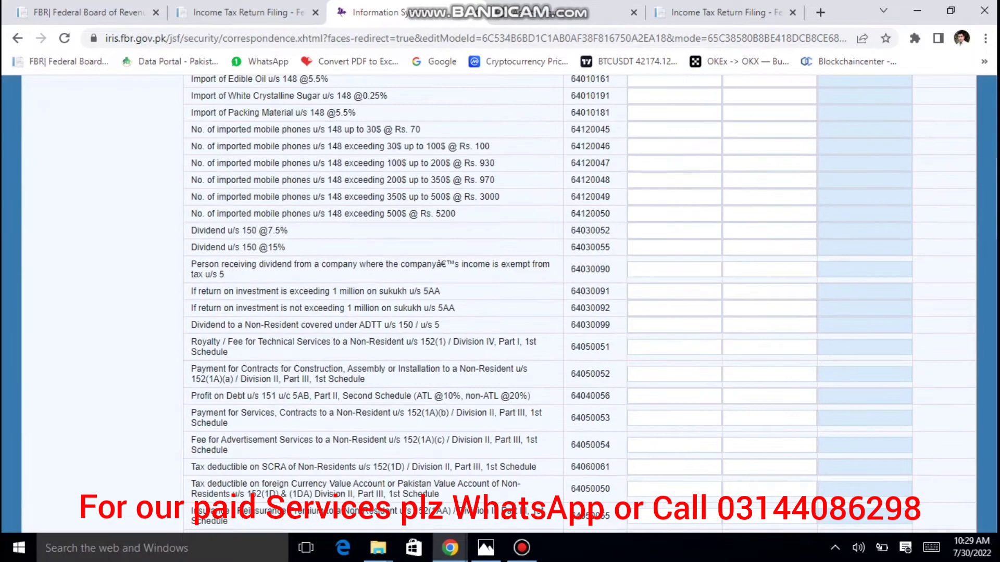
scroll(927, 193, down, 8)
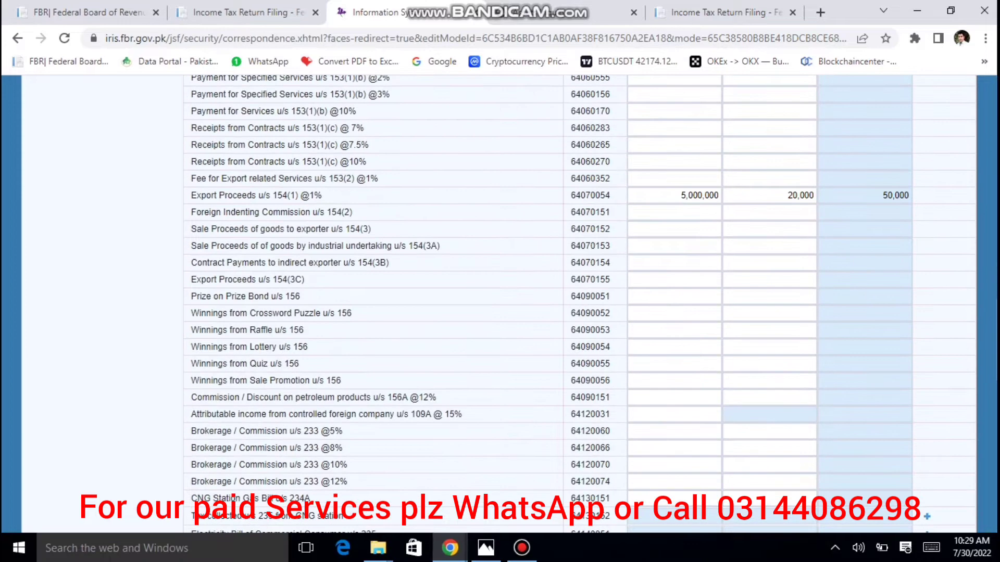
click(754, 194)
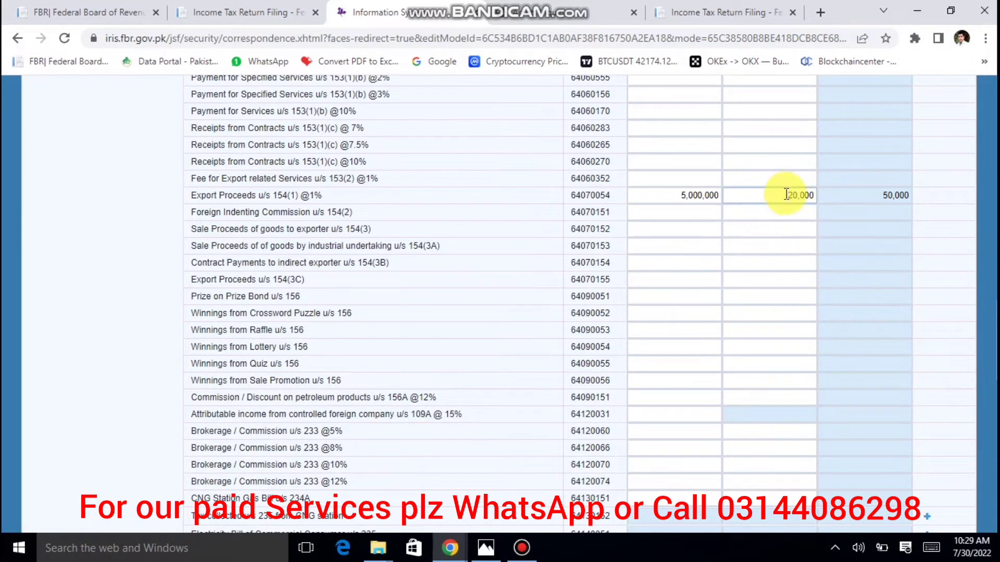
click(649, 225)
scroll(649, 224, up, 12)
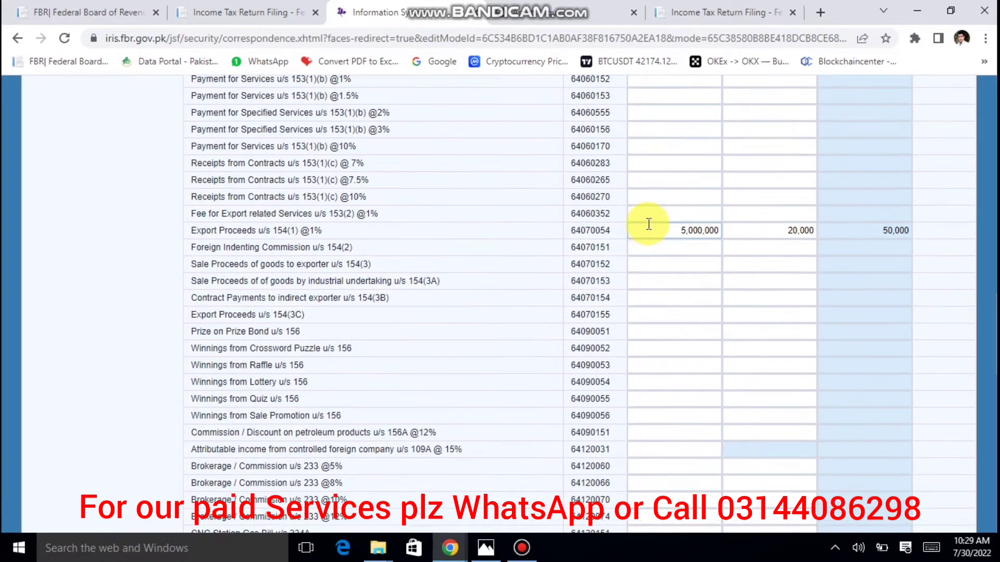
scroll(648, 223, up, 10)
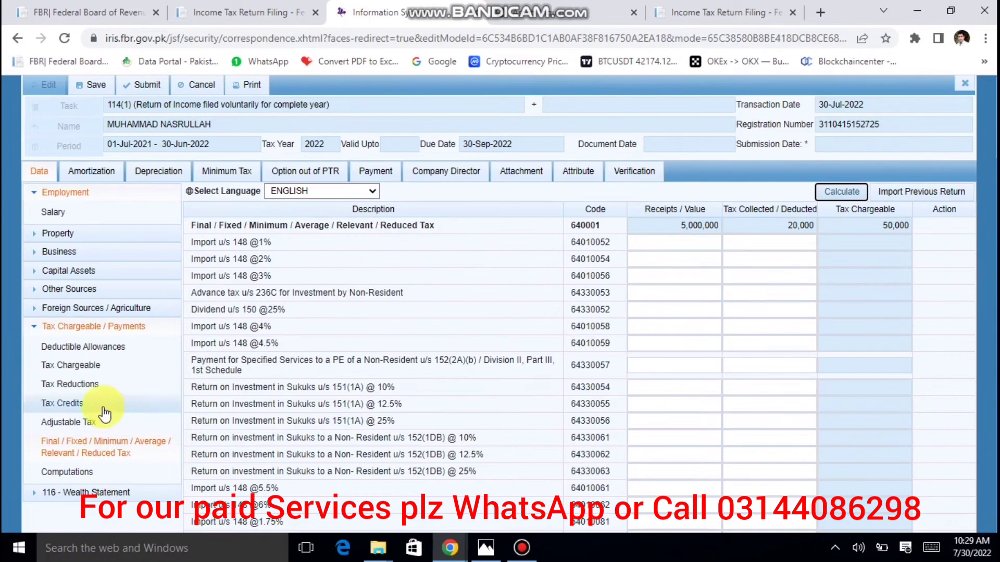
Return from Adjustable Tax and review the 154(1) row: 5,000,000 receipts, 20,000 collected, 50,000 chargeable.
click(70, 420)
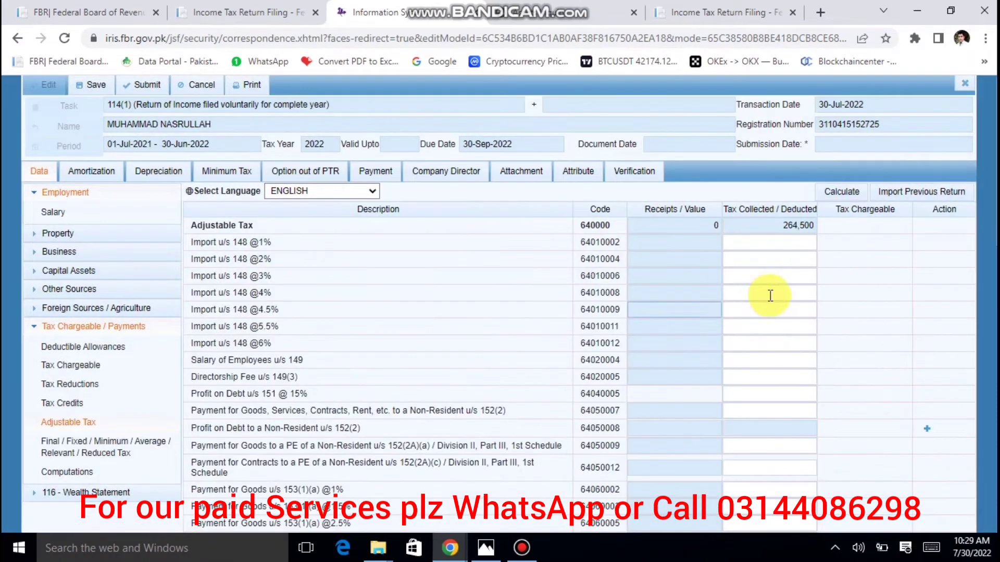
scroll(767, 293, down, 20)
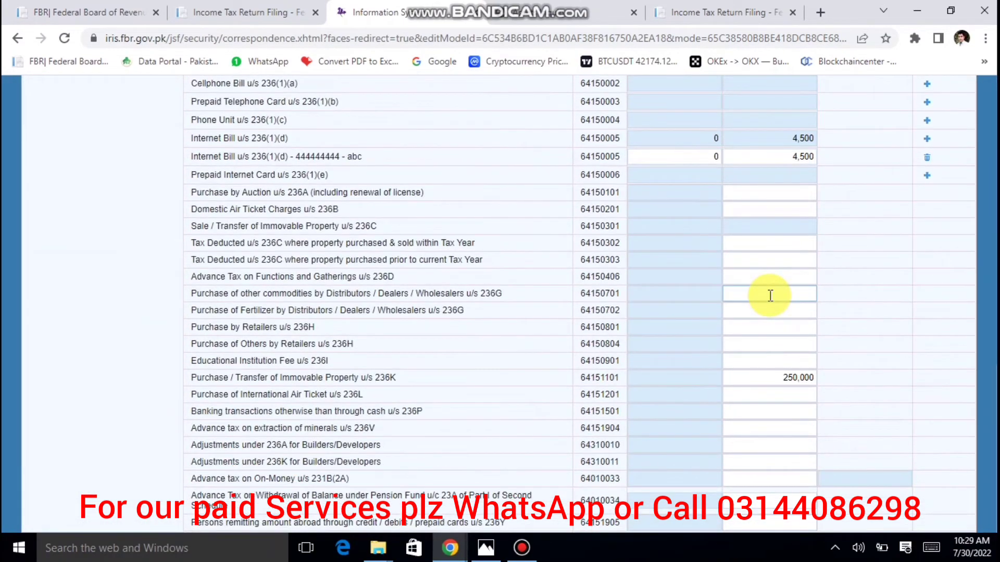
scroll(770, 294, up, 20)
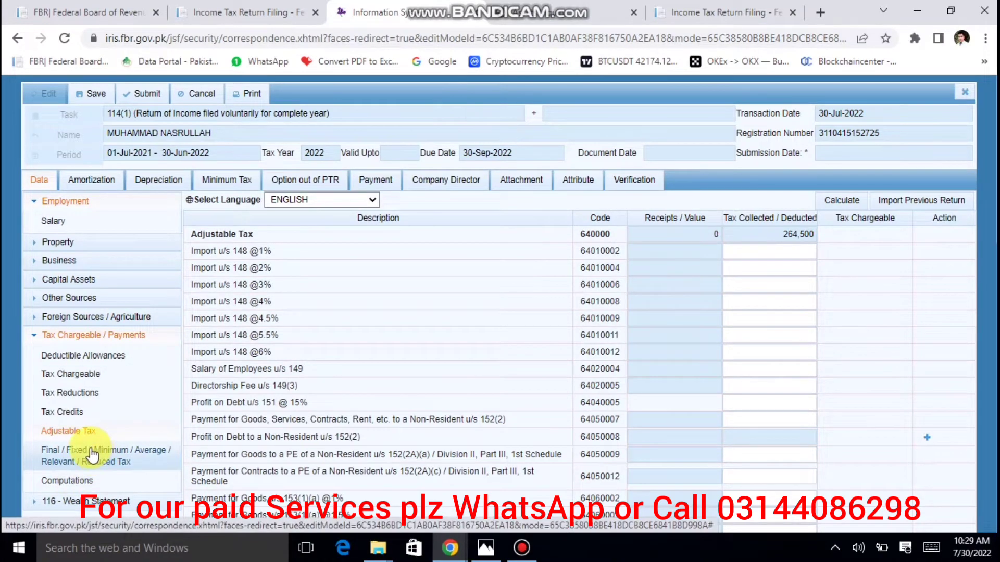
click(91, 455)
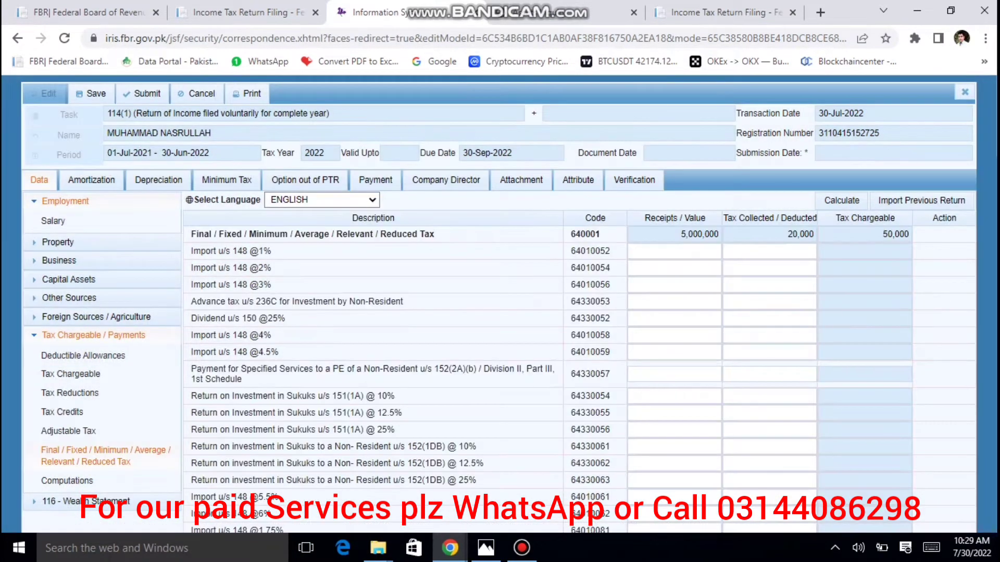
scroll(499, 292, down, 8)
scroll(499, 291, down, 20)
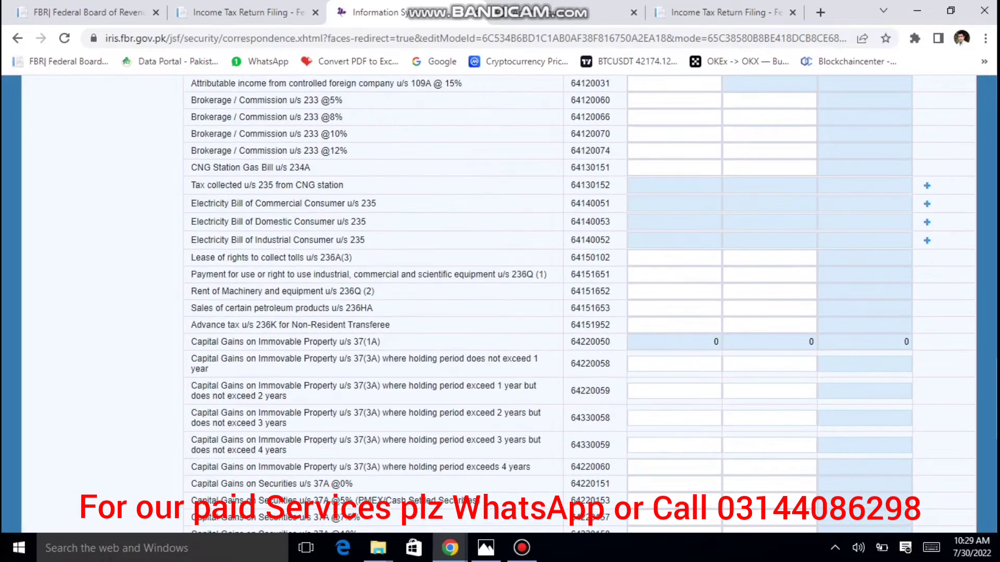
scroll(579, 305, up, 6)
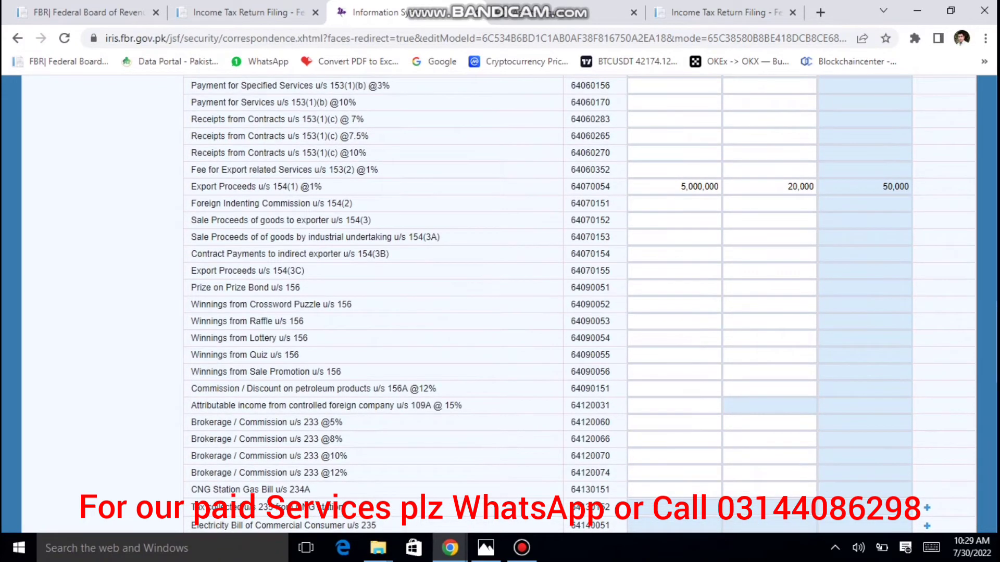
scroll(498, 305, up, 2)
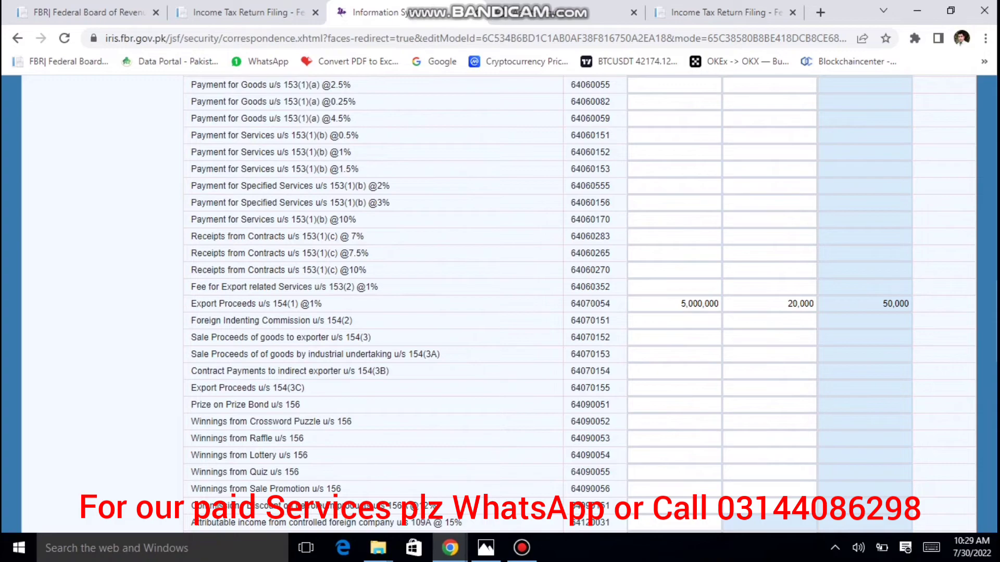
scroll(579, 305, up, 20)
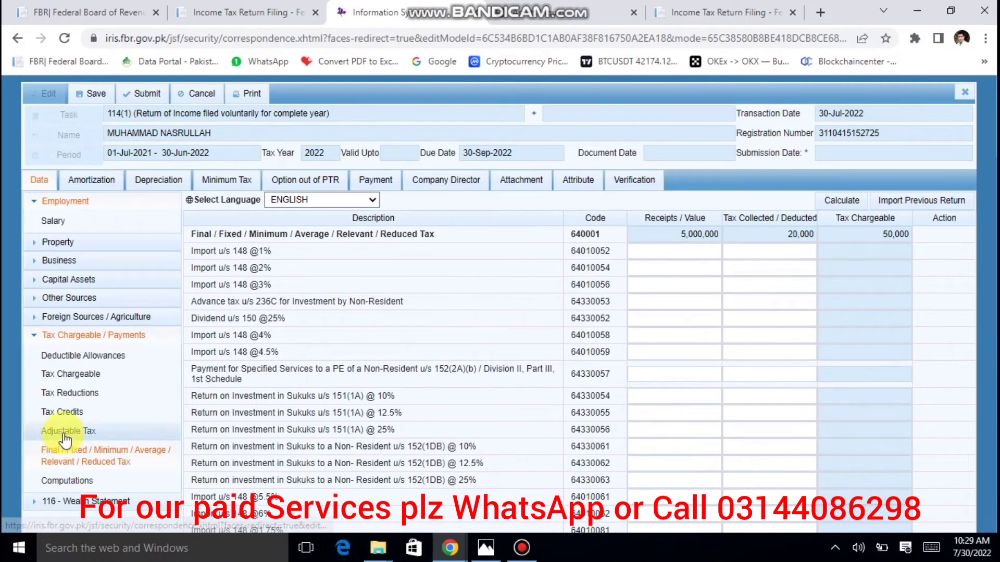
In the Adjustable Tax schedule, set the internet bill's tax collected to 0.
click(63, 433)
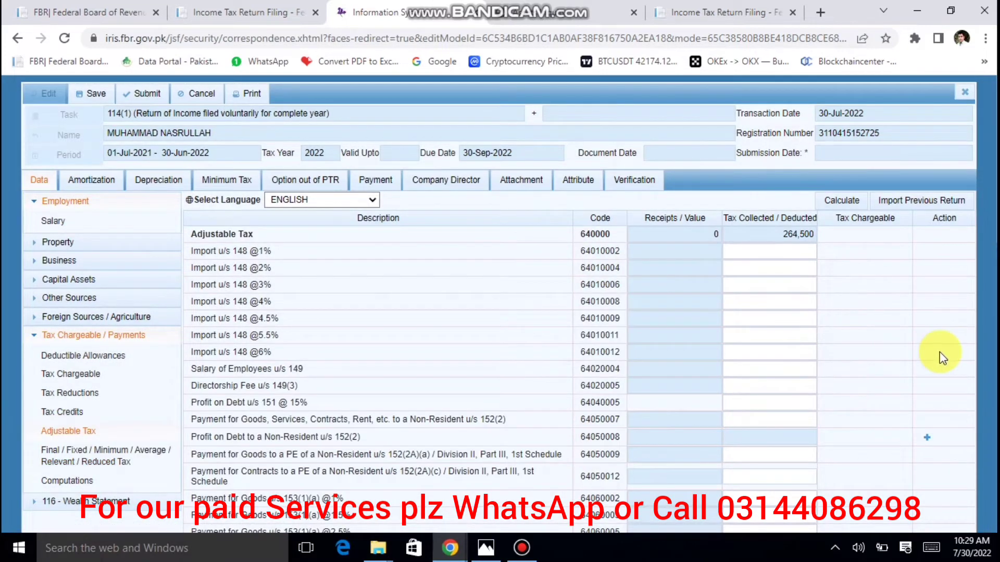
scroll(770, 395, down, 8)
click(773, 396)
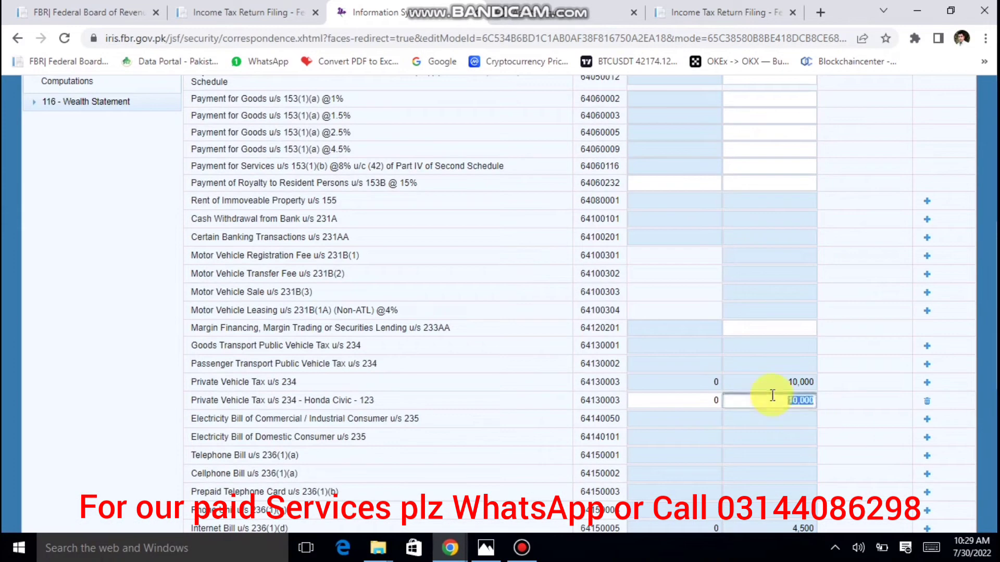
click(772, 396)
scroll(772, 395, down, 8)
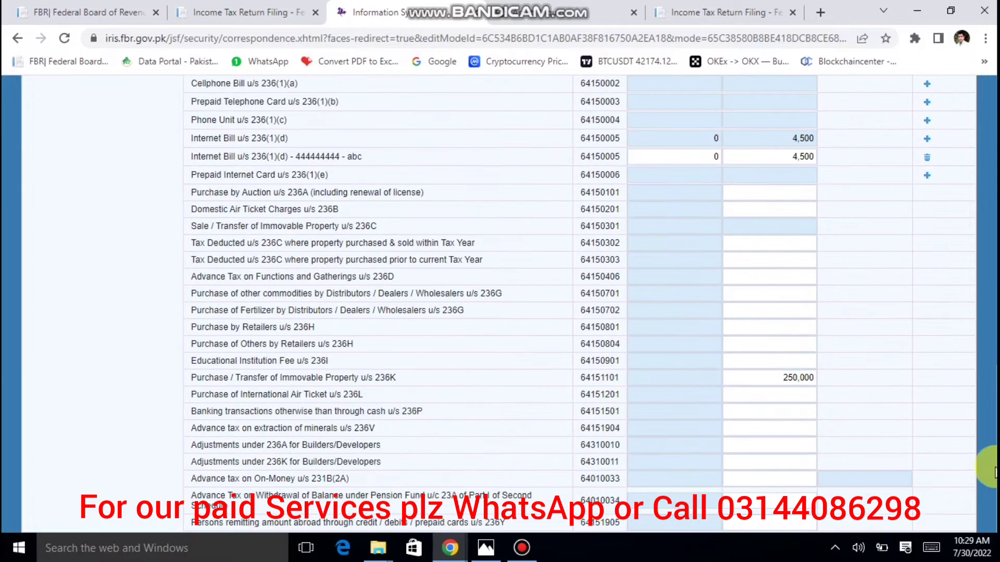
click(776, 156)
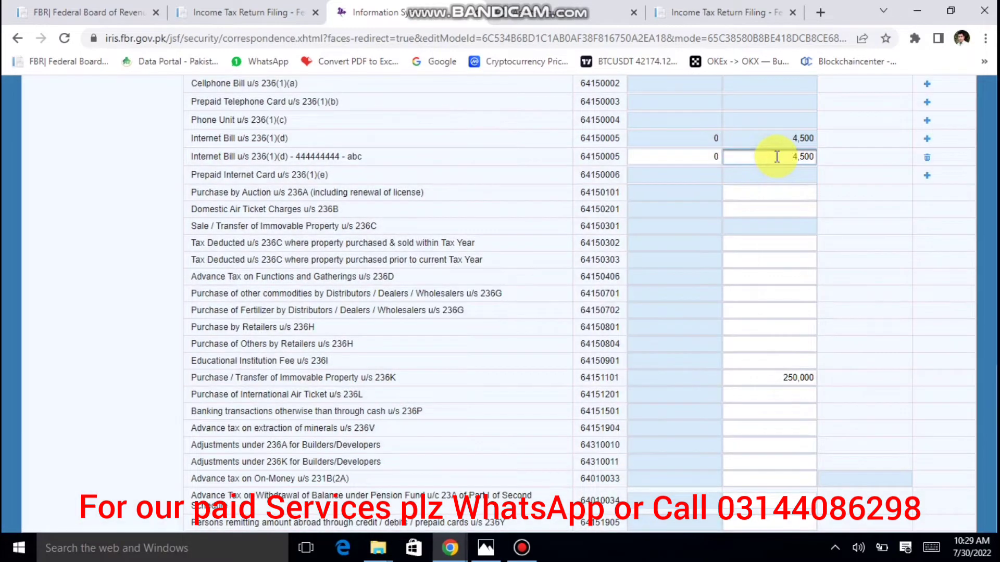
key(Delete)
key(Delete)
key(Delete)
key(Delete)
text(0)
key(Tab)
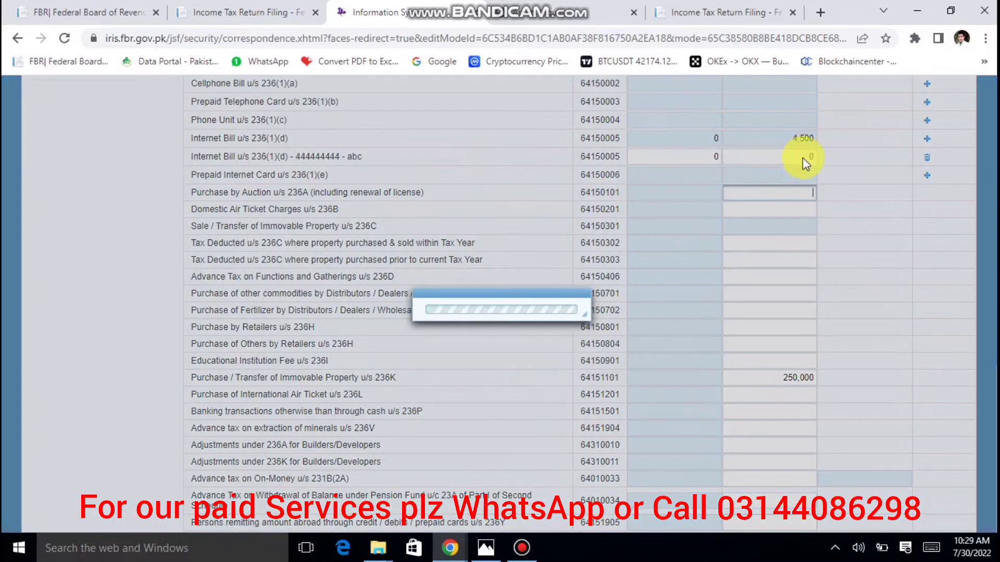
Clear the 250,000 claimed under 236K and set the Honda Civic vehicle tax to 0.
click(788, 379)
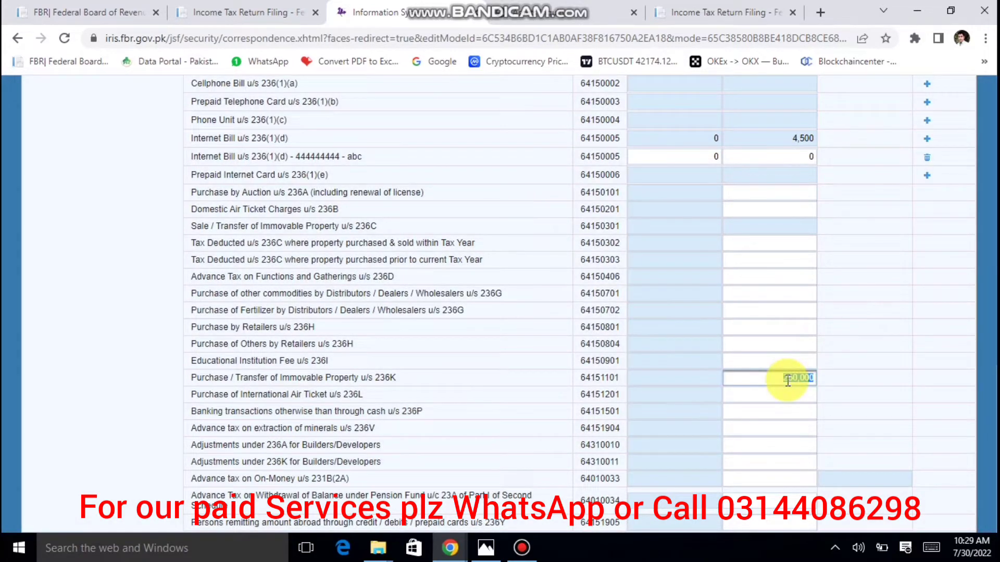
key(Delete)
scroll(786, 380, up, 15)
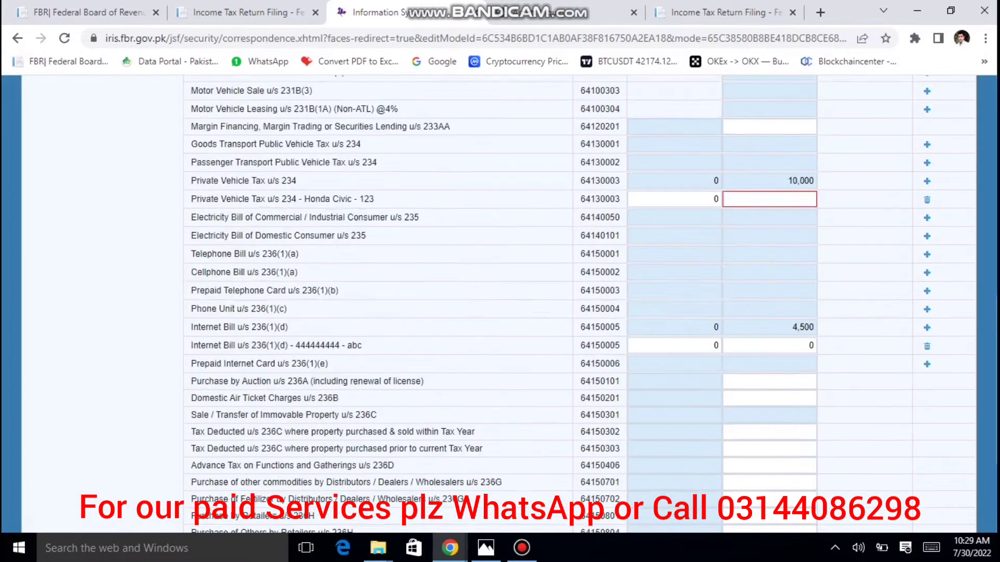
scroll(945, 354, down, 15)
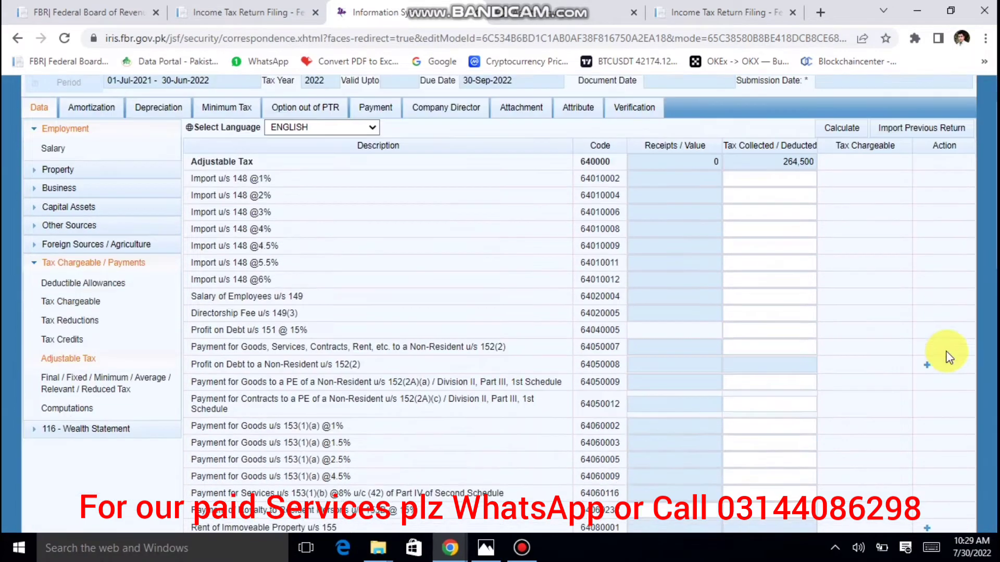
scroll(946, 356, up, 9)
scroll(947, 355, down, 4)
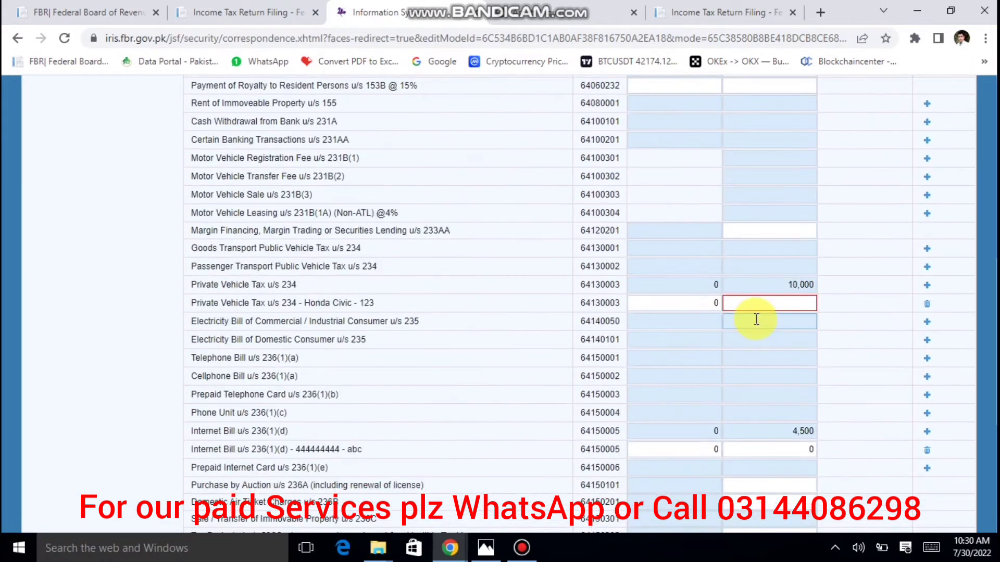
click(780, 303)
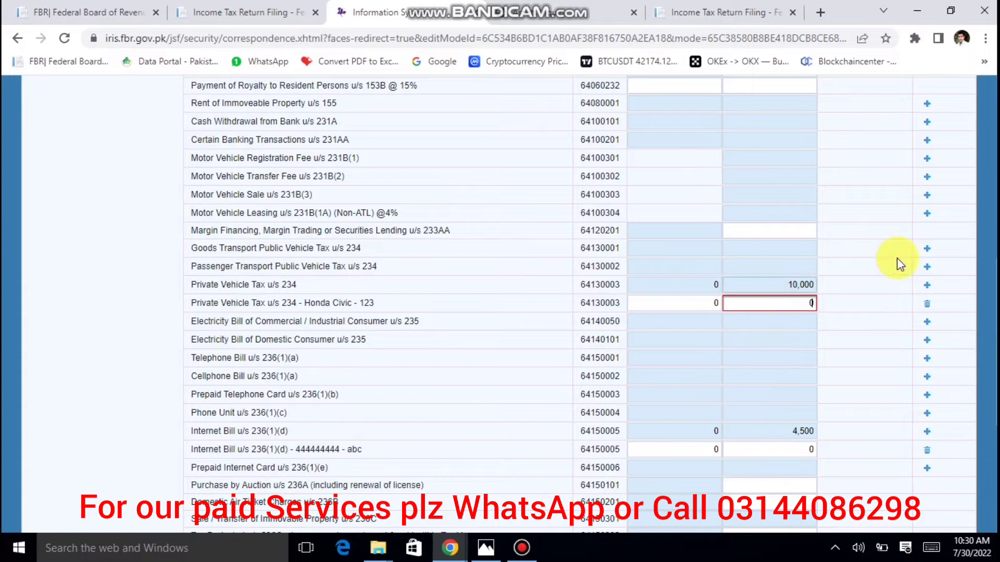
key(Page_Up)
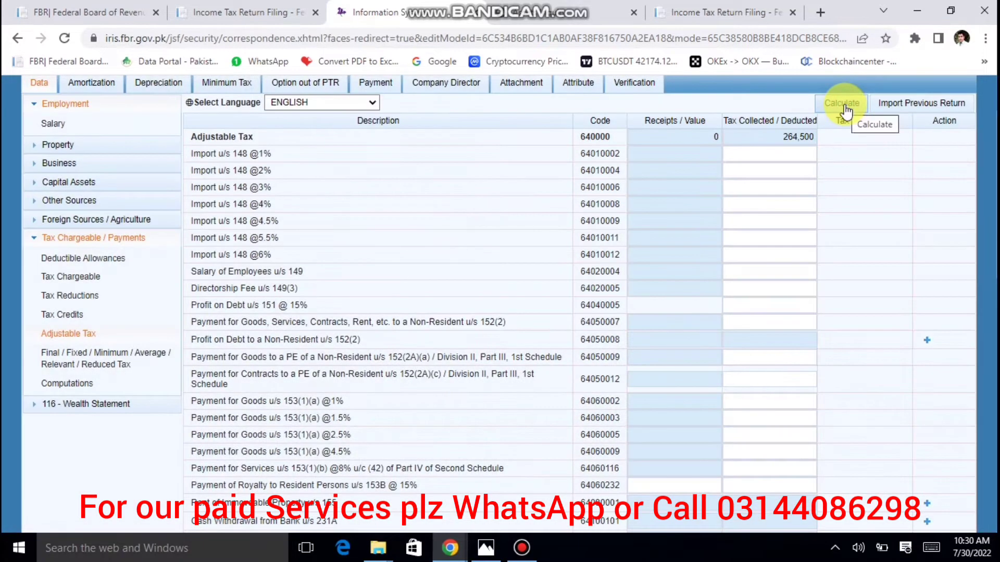
Recalculate, confirm withholding 20,000 and admitted 30,000 in Computations, then return to Final/Fixed Tax.
click(845, 107)
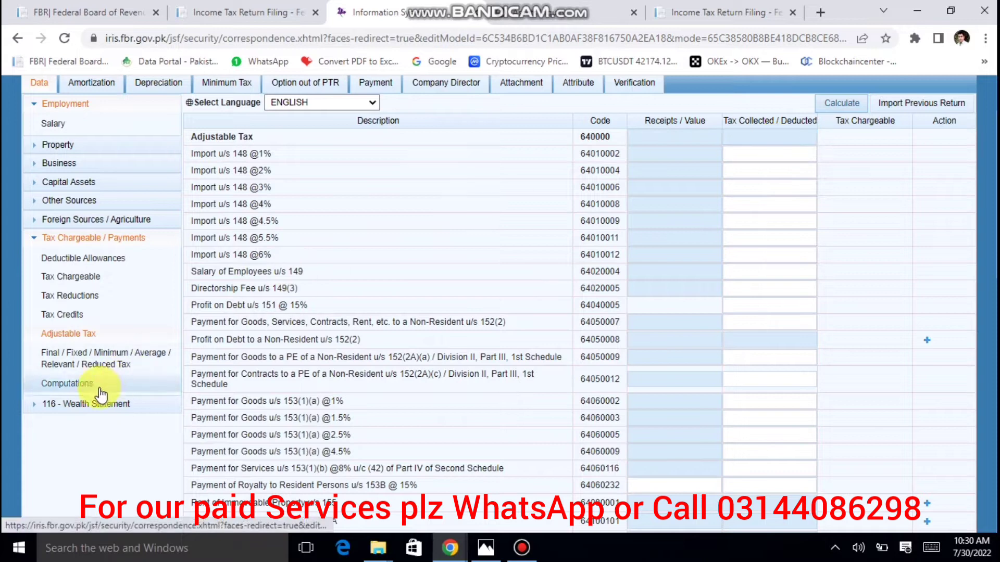
click(68, 384)
scroll(499, 304, down, 6)
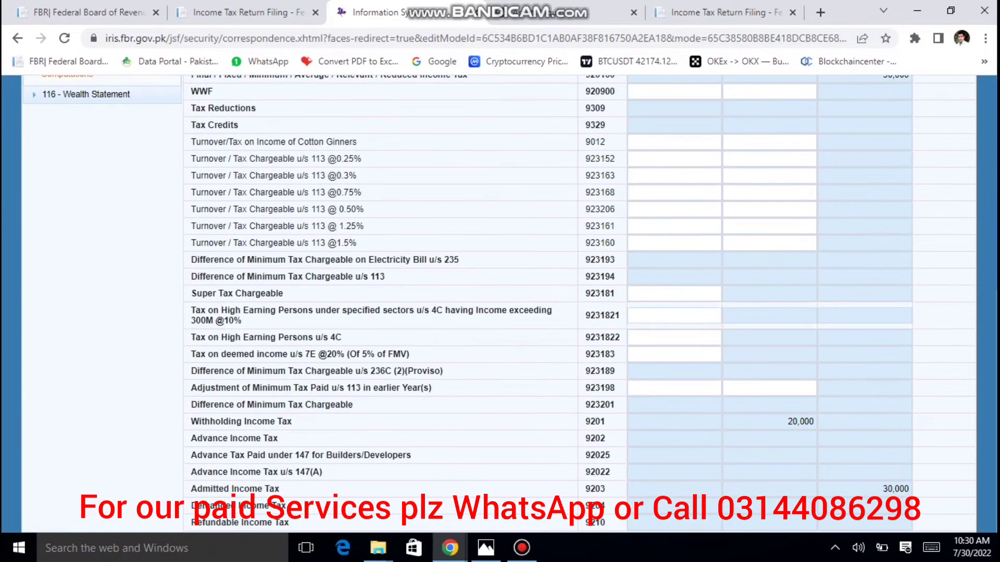
click(848, 417)
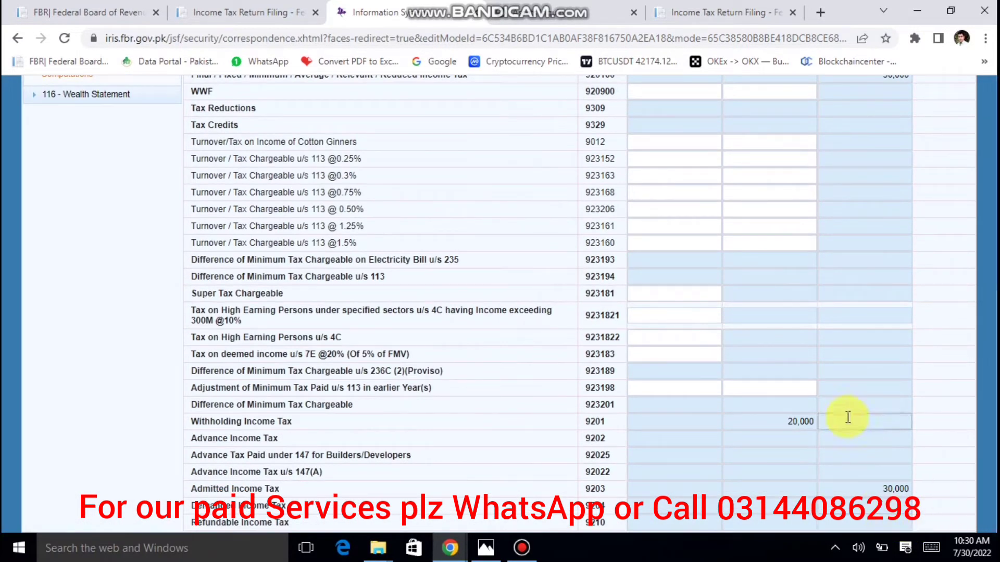
click(885, 487)
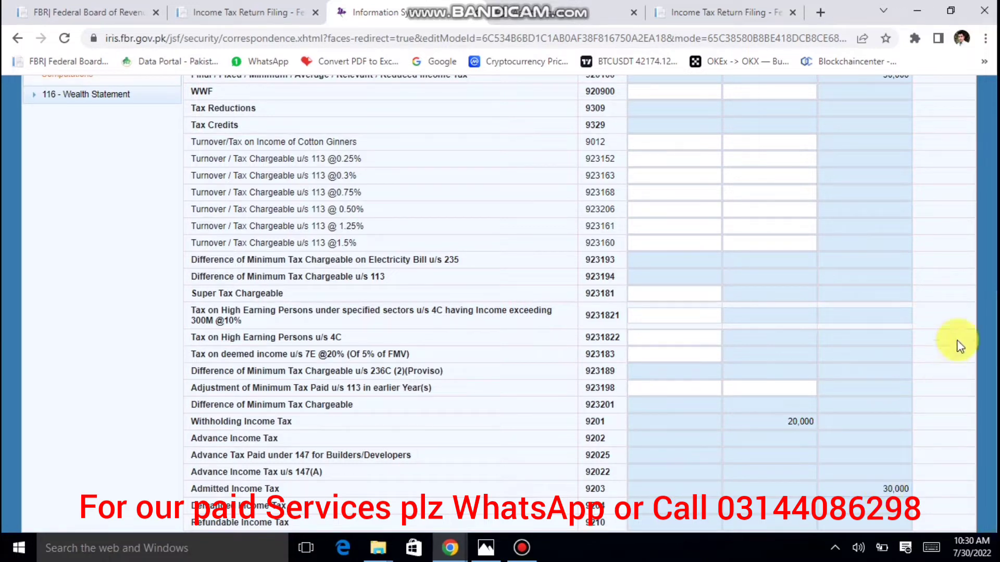
scroll(885, 308, up, 8)
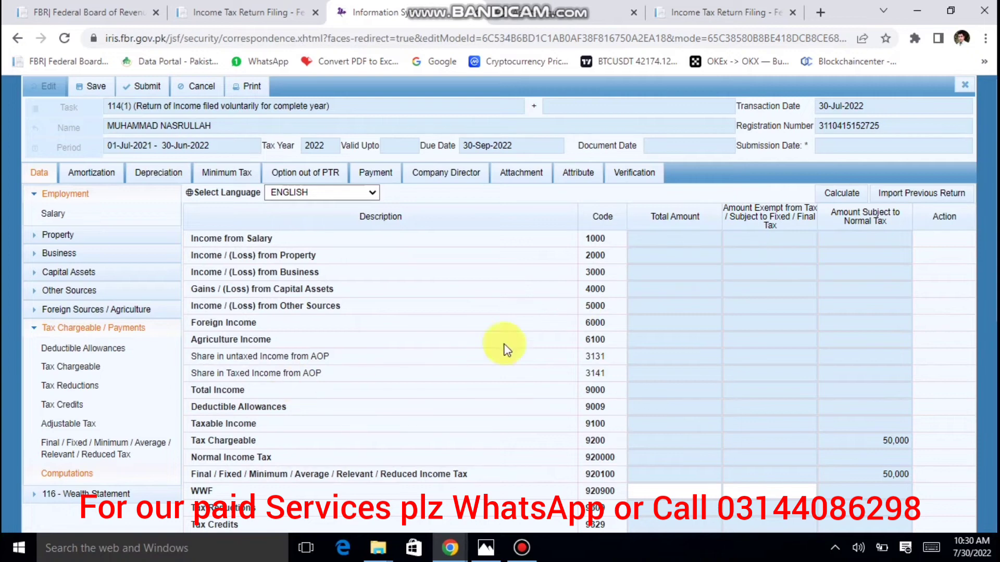
click(100, 447)
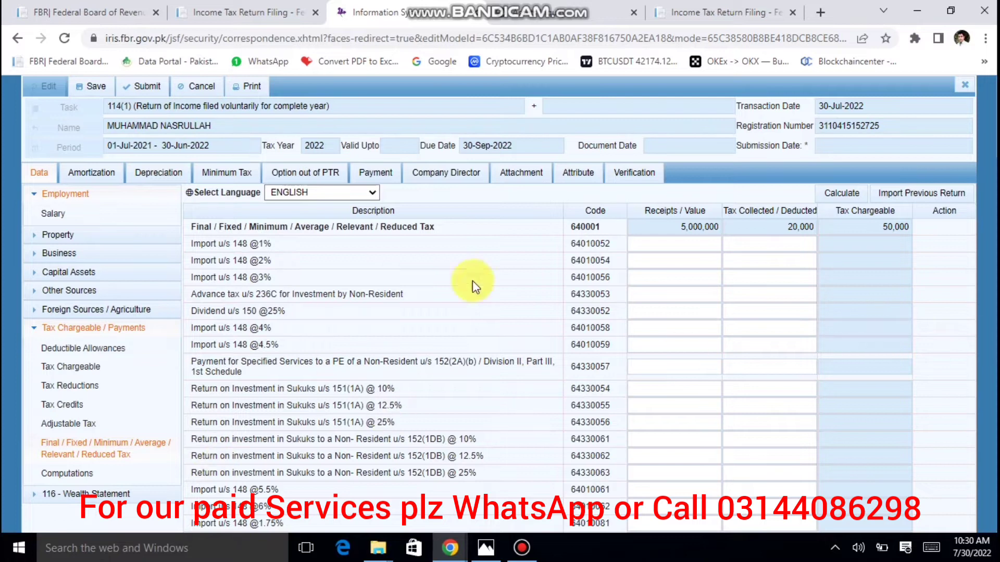
click(682, 227)
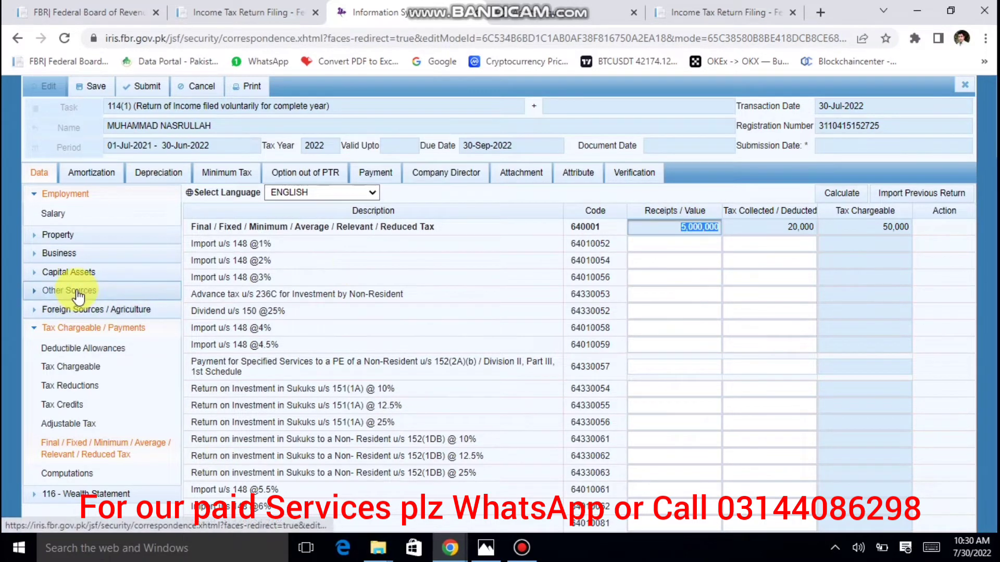
Enter 5,000,000 as Foreign Other Sources Income (6059) on the Foreign Sources sheet.
click(95, 298)
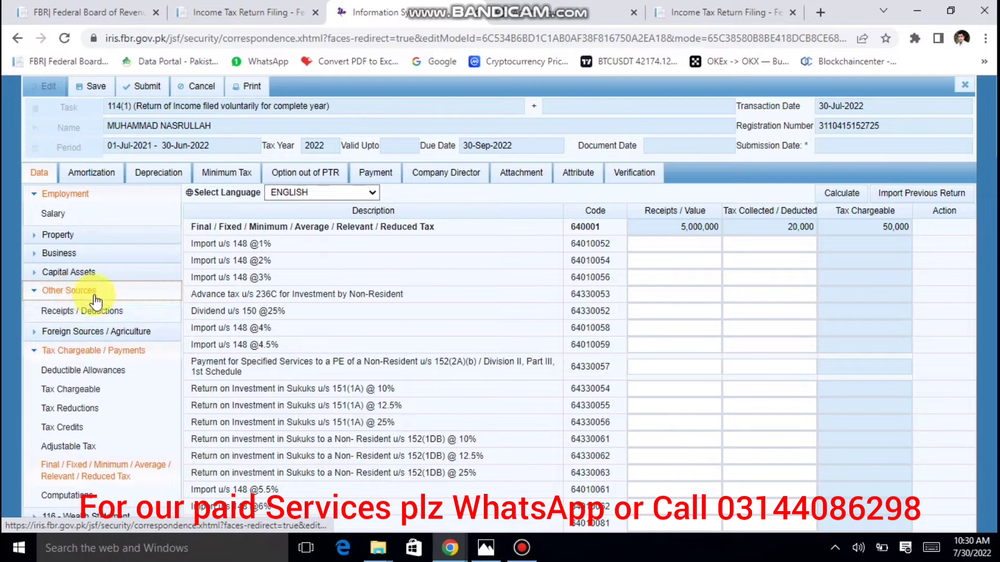
click(102, 334)
click(85, 353)
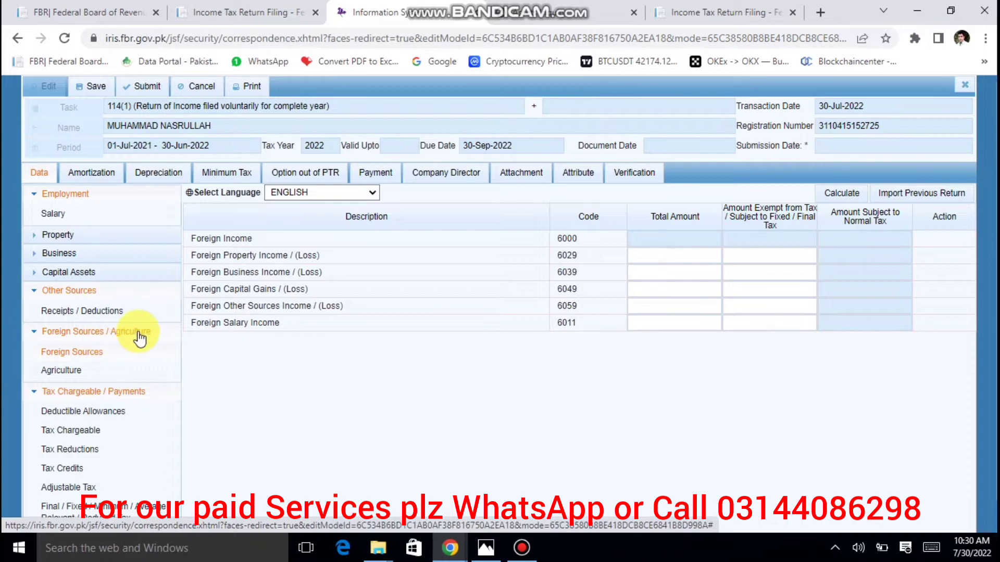
click(663, 304)
text(5000000)
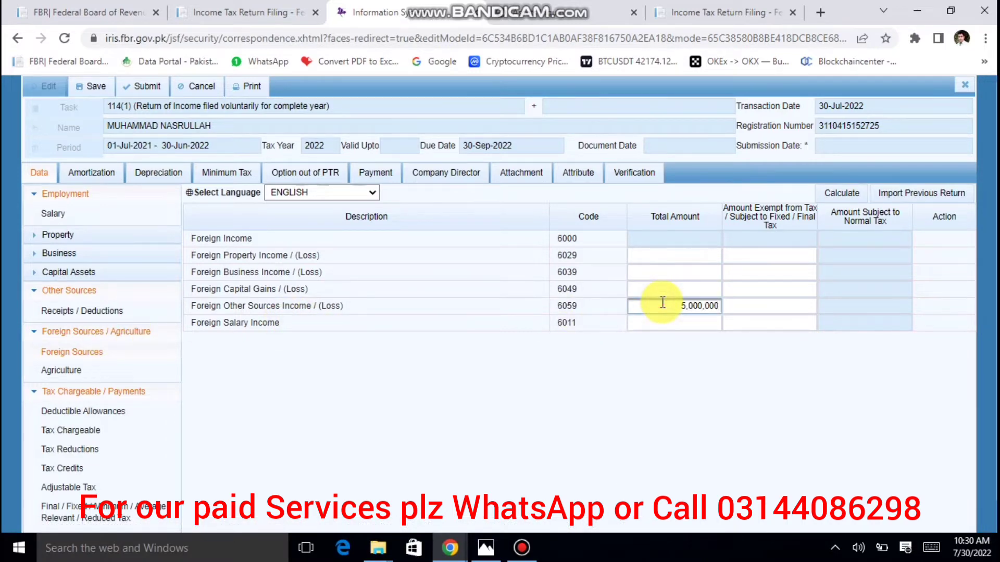
key(Tab)
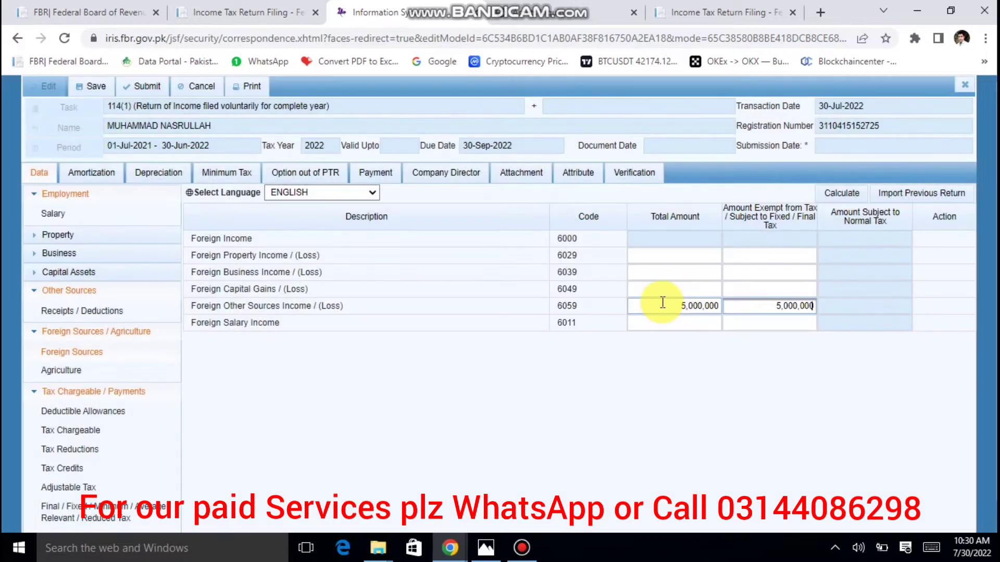
Recalculate the foreign income totals, leaving 0 subject to normal tax.
click(836, 206)
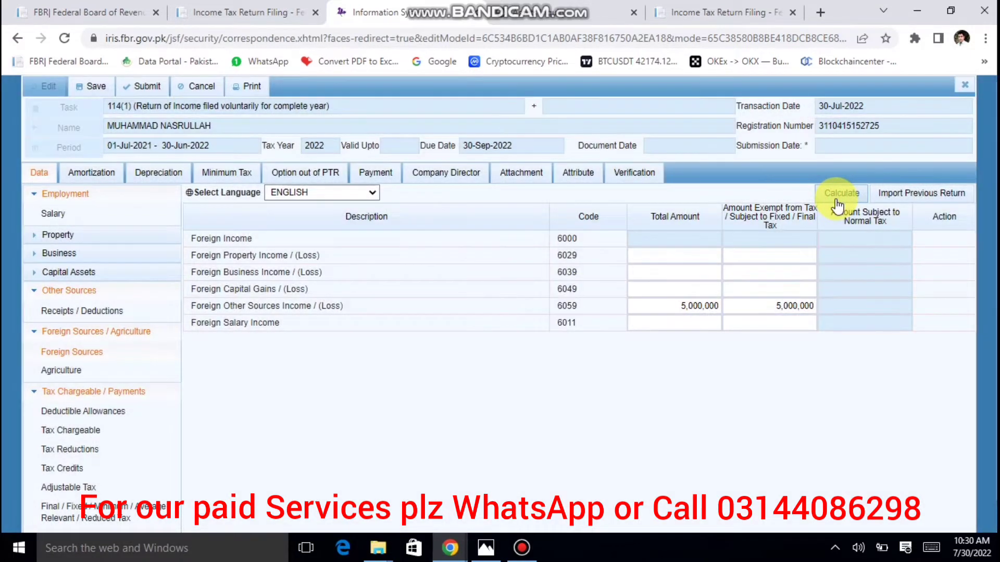
click(837, 206)
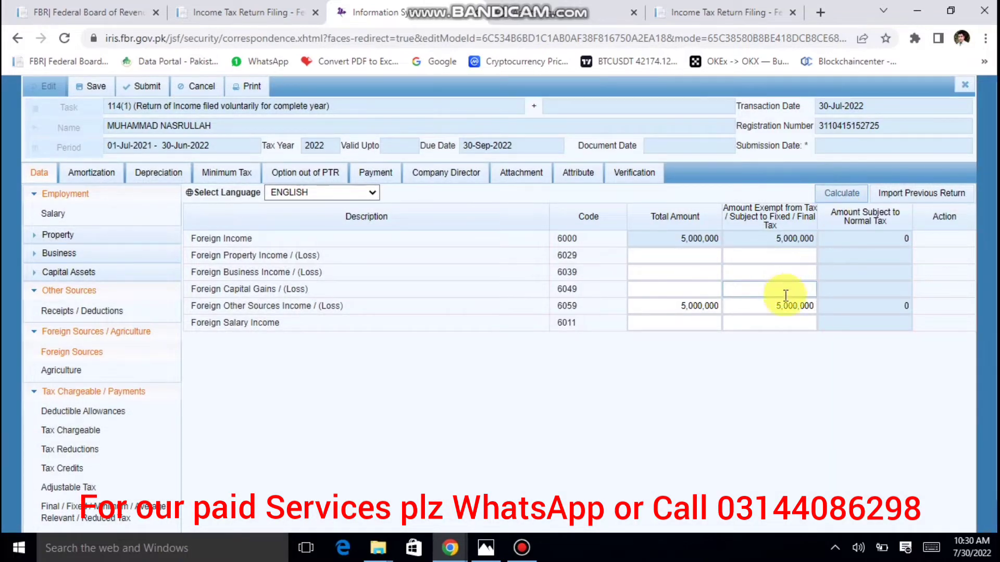
scroll(282, 391, down, 1)
scroll(283, 388, down, 2)
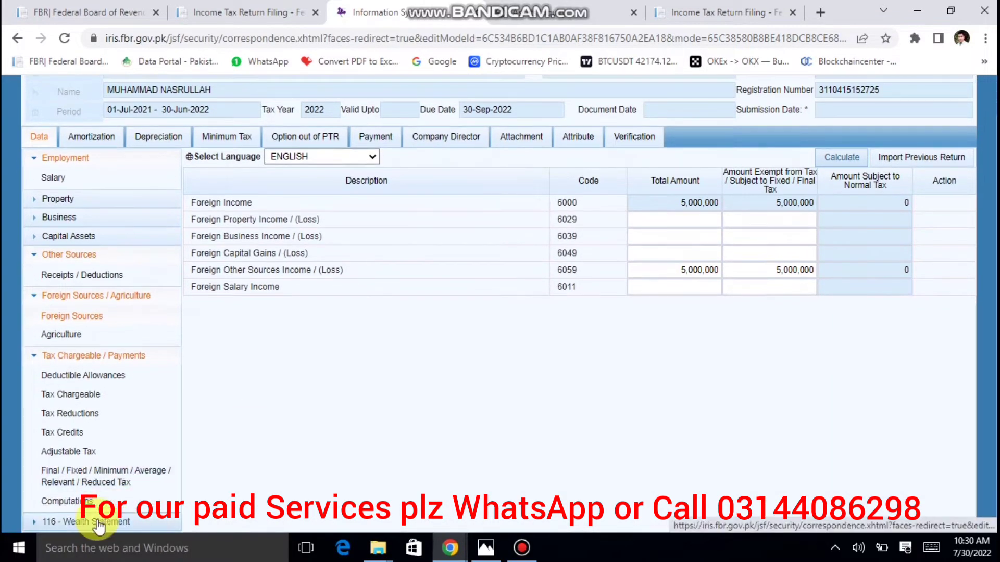
key(ctrl+plus)
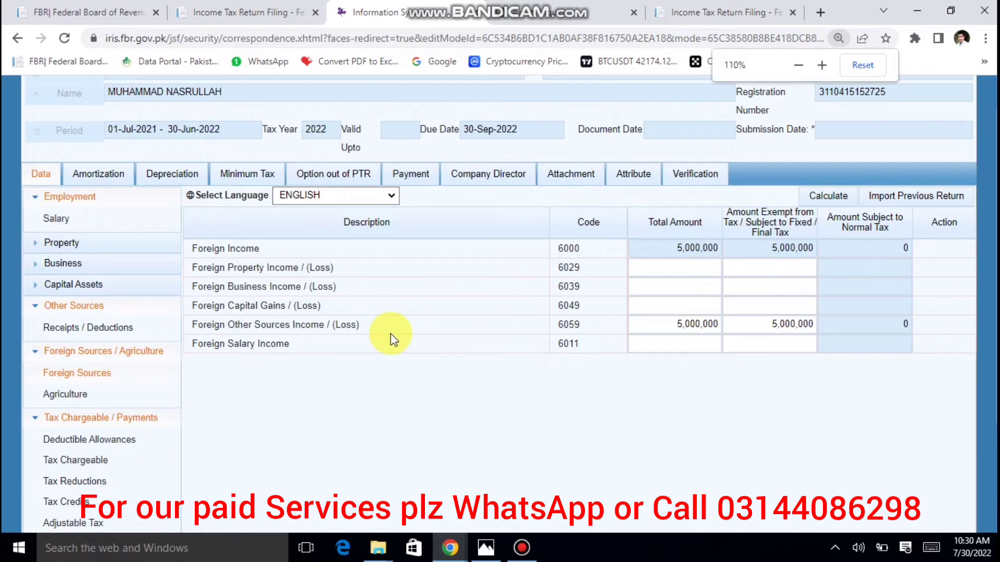
click(861, 66)
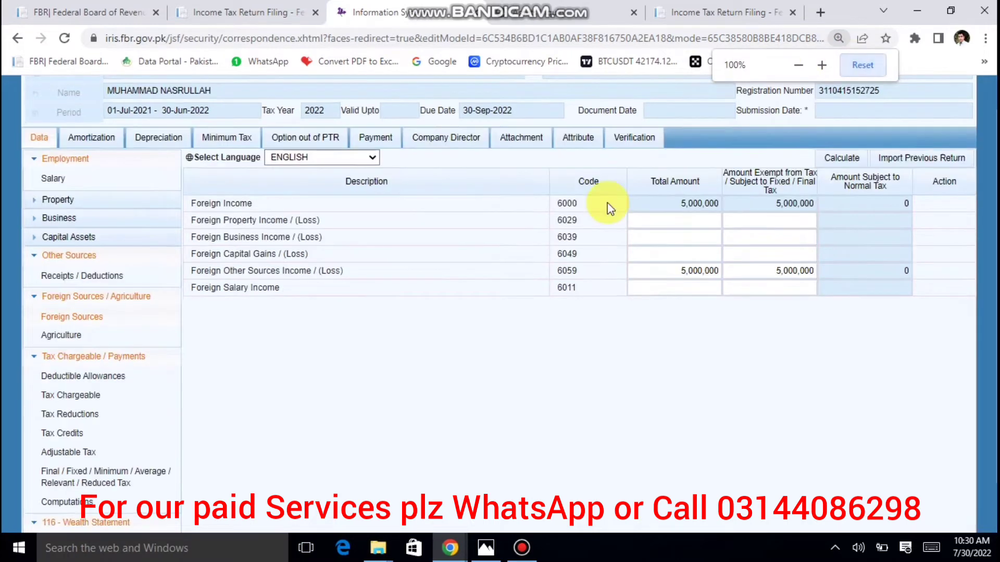
scroll(552, 237, down, 1)
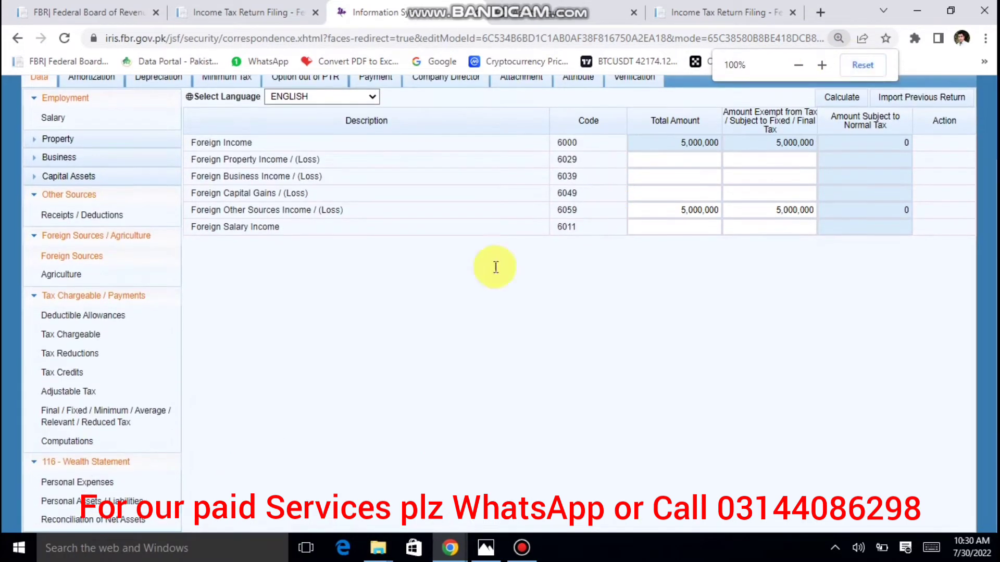
Enter 5,000,000 under 7033 in the net assets reconciliation and recalculate, leaving -5,000,000 unreconciled.
click(126, 524)
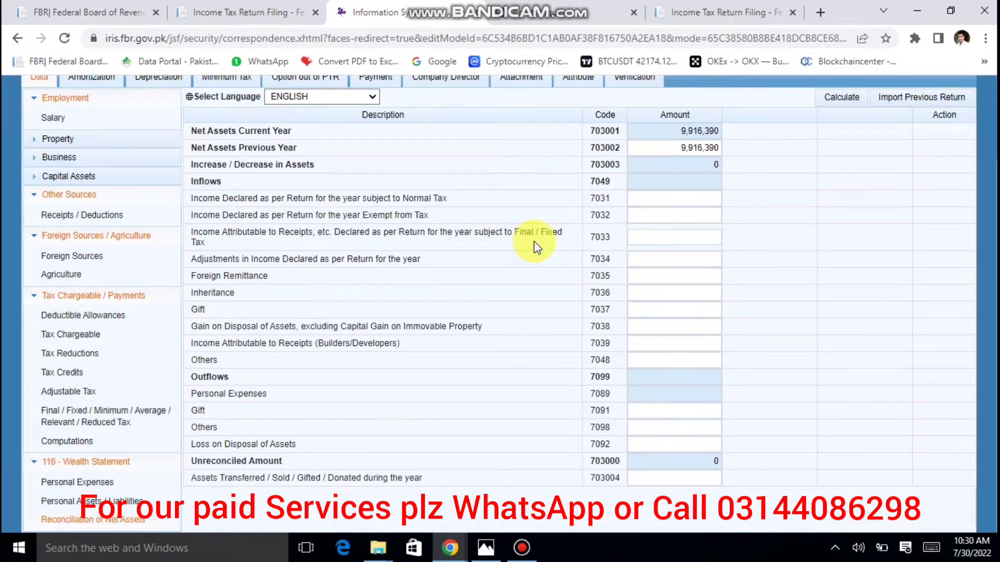
click(646, 238)
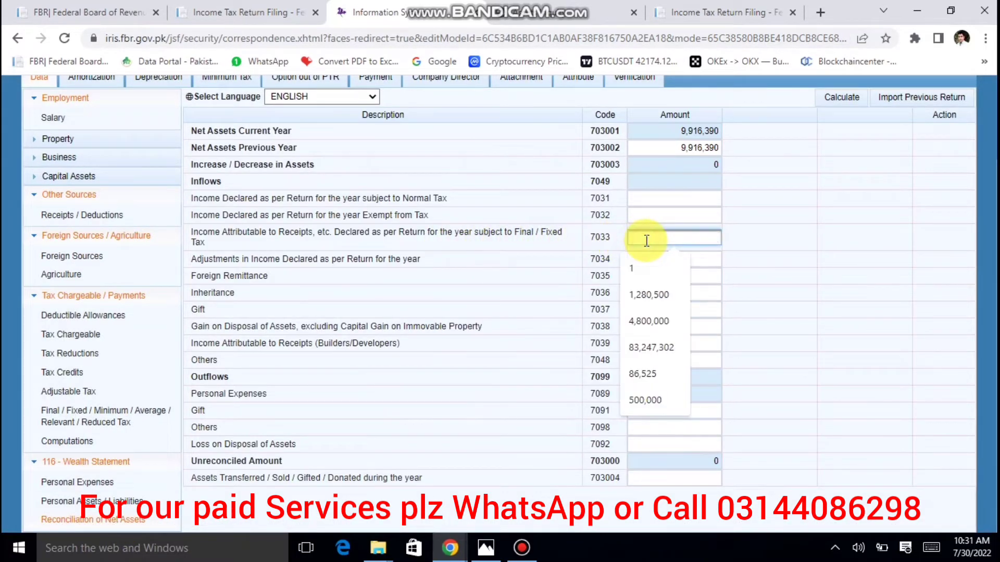
text(5000000)
key(Tab)
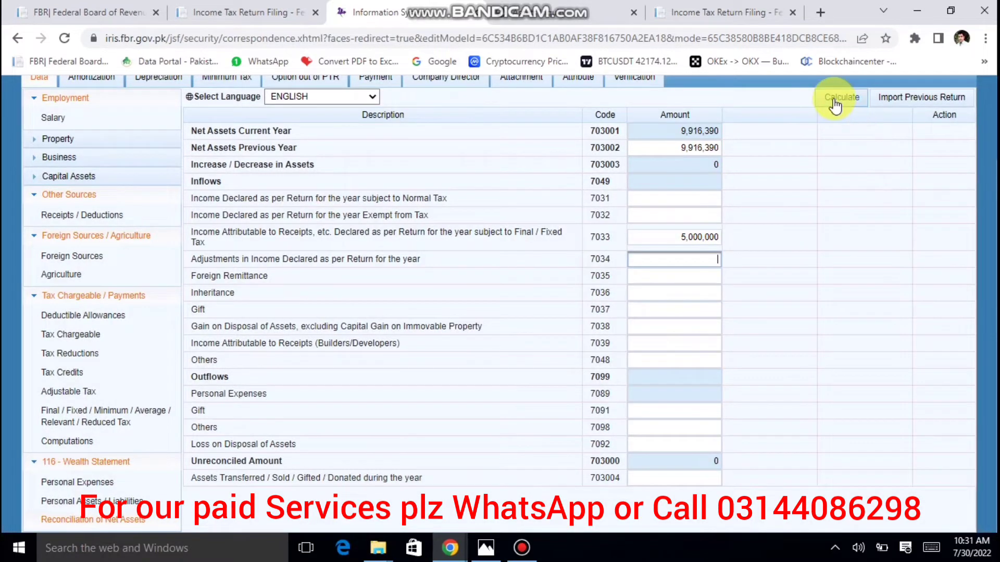
click(835, 103)
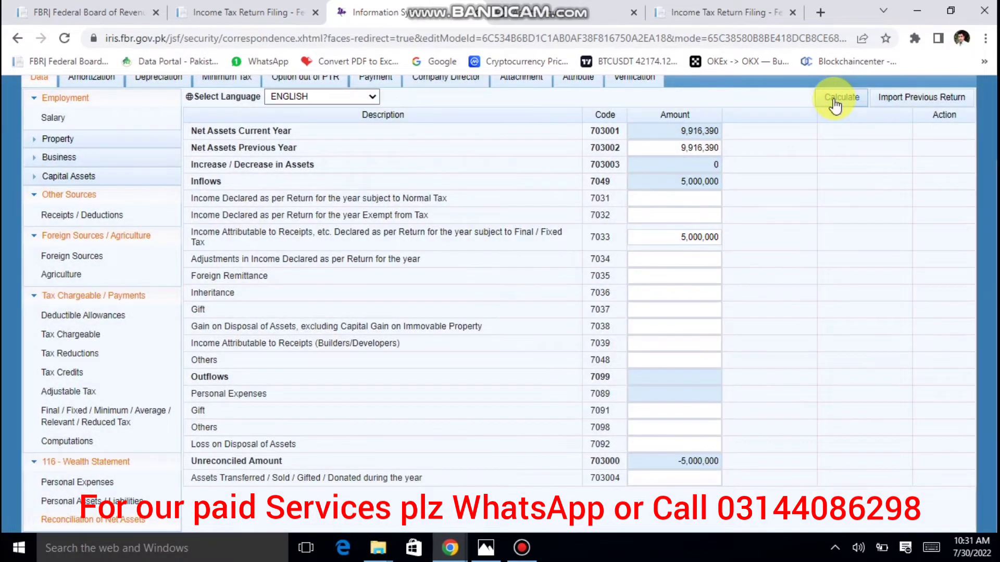
scroll(443, 270, up, 2)
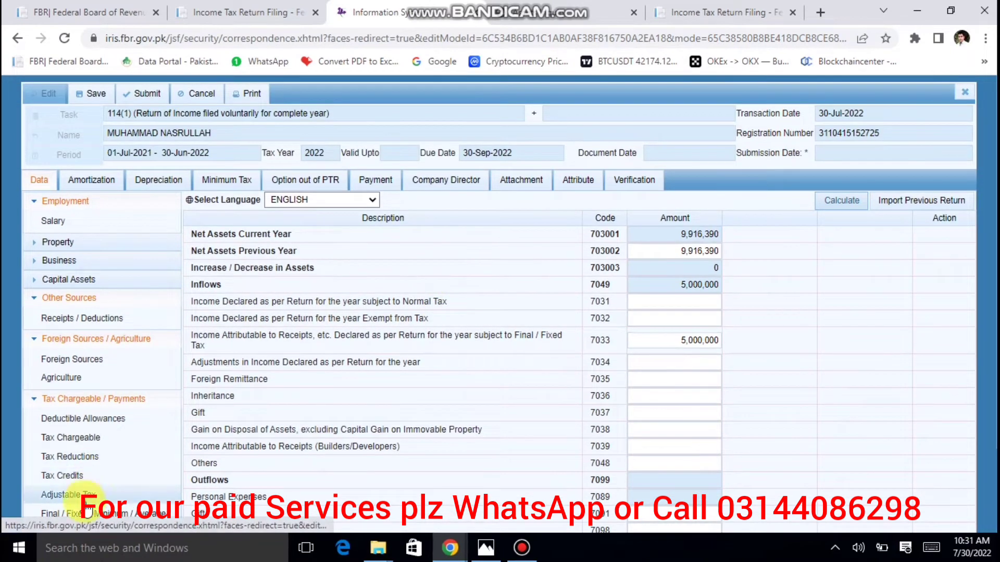
scroll(172, 490, down, 1)
scroll(173, 491, down, 1)
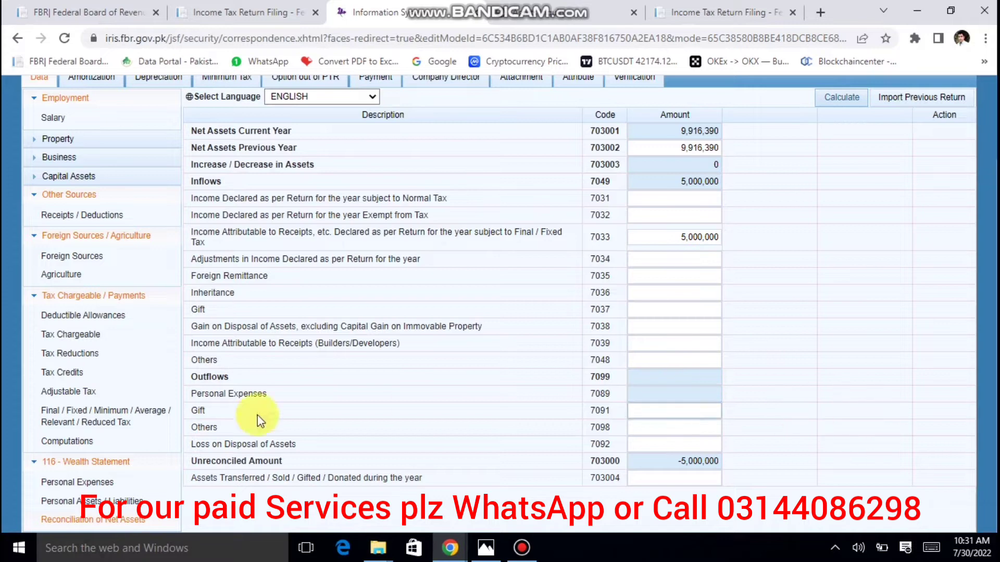
Review Computations: 5,000,000 foreign income under final tax and 50,000 tax chargeable.
click(93, 443)
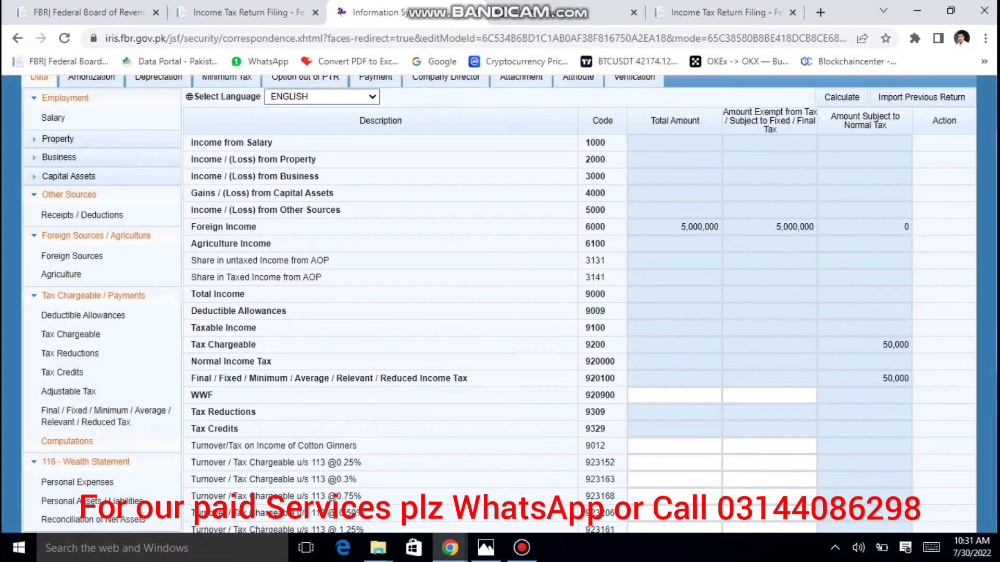
scroll(573, 302, down, 5)
click(895, 490)
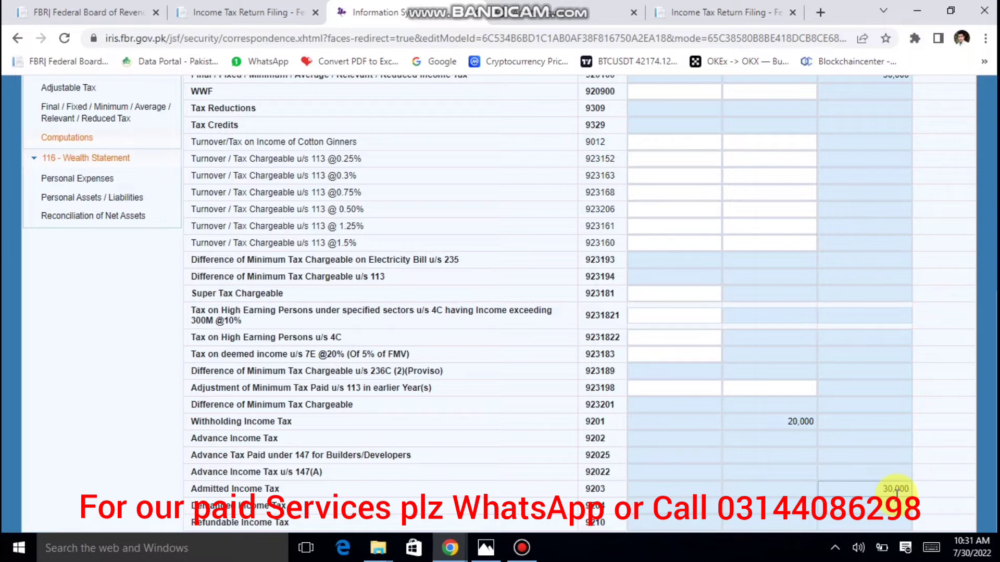
scroll(896, 492, up, 5)
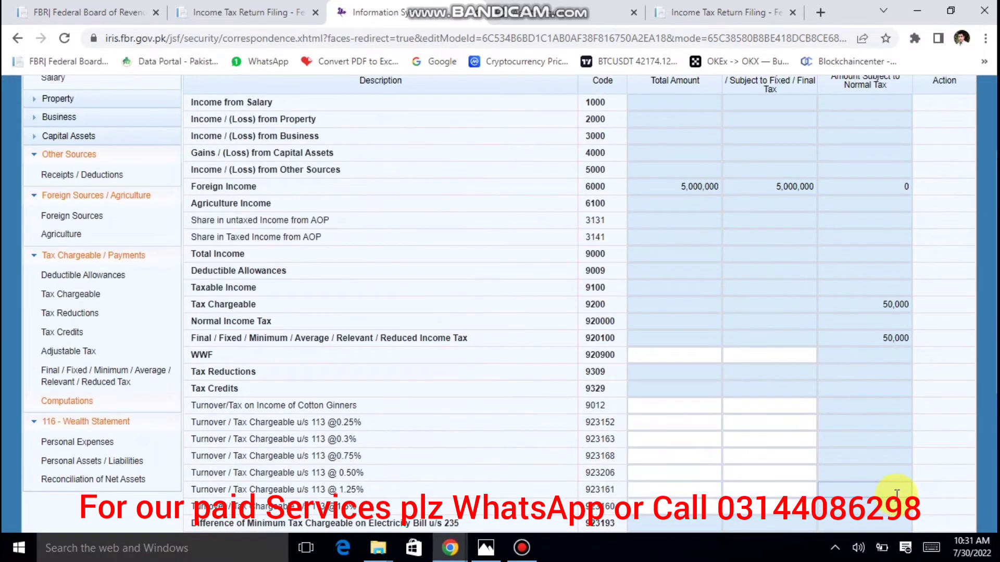
scroll(896, 494, up, 3)
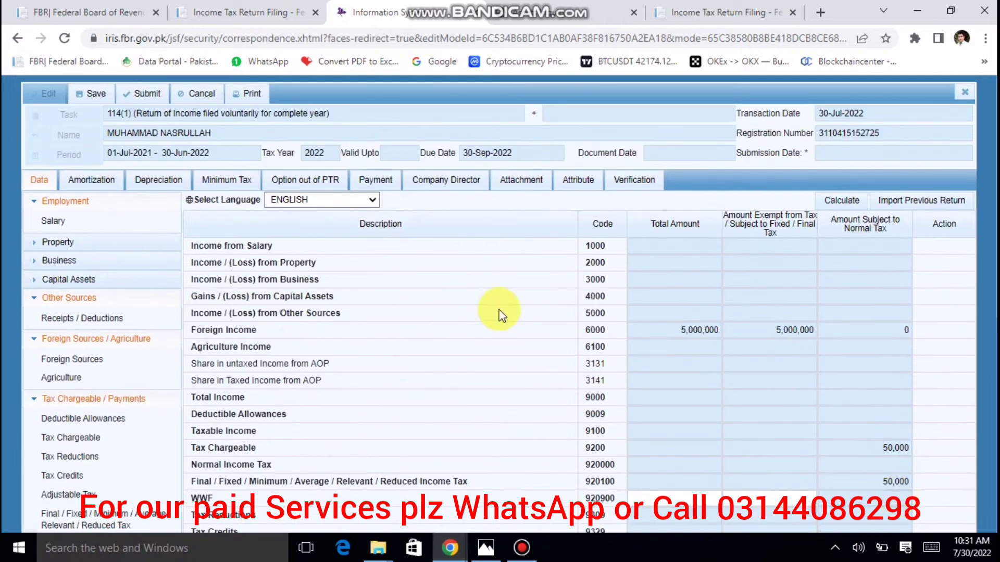
Check the Payment tab's payments list, find no records, and return to the Data tab.
click(384, 180)
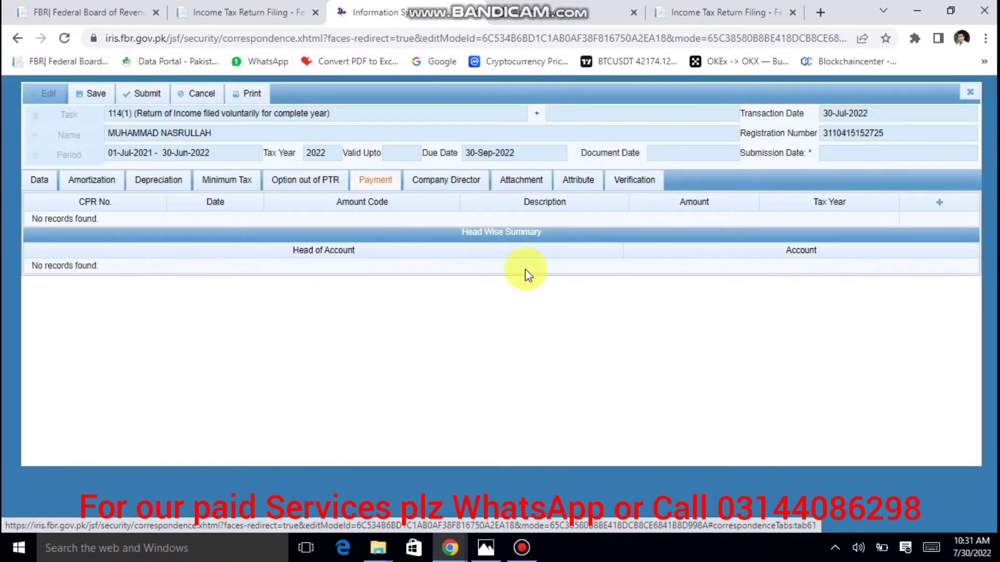
click(941, 204)
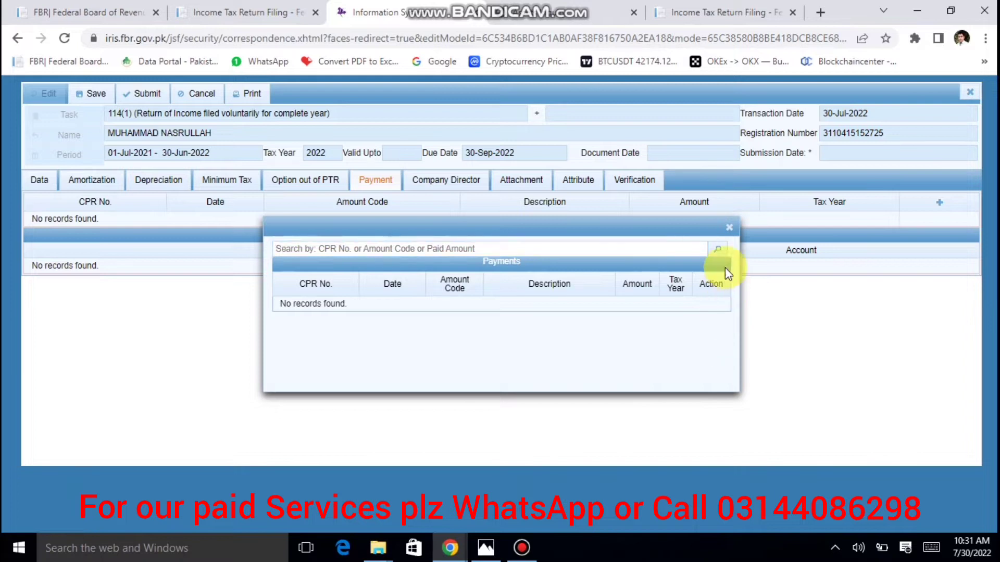
click(729, 229)
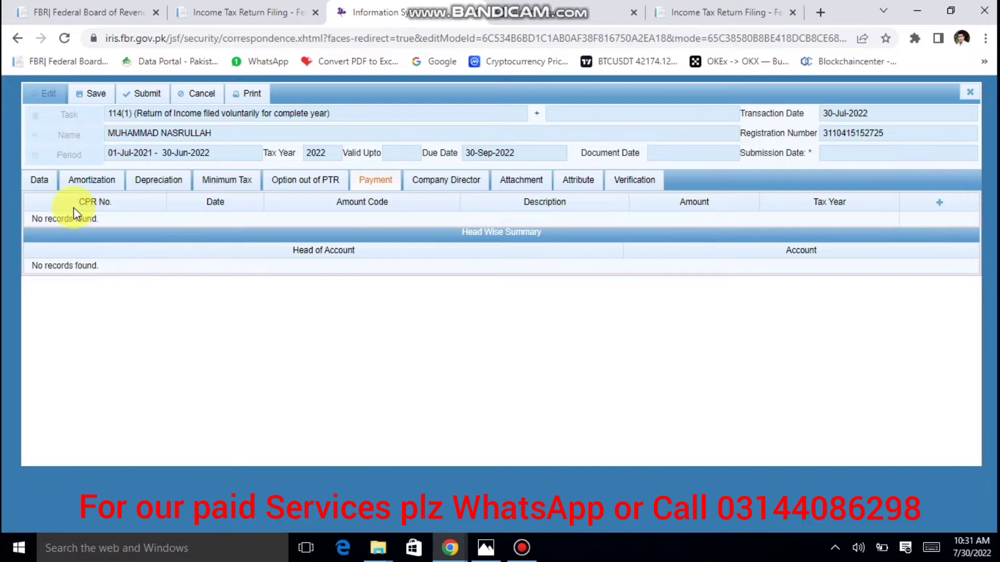
click(37, 181)
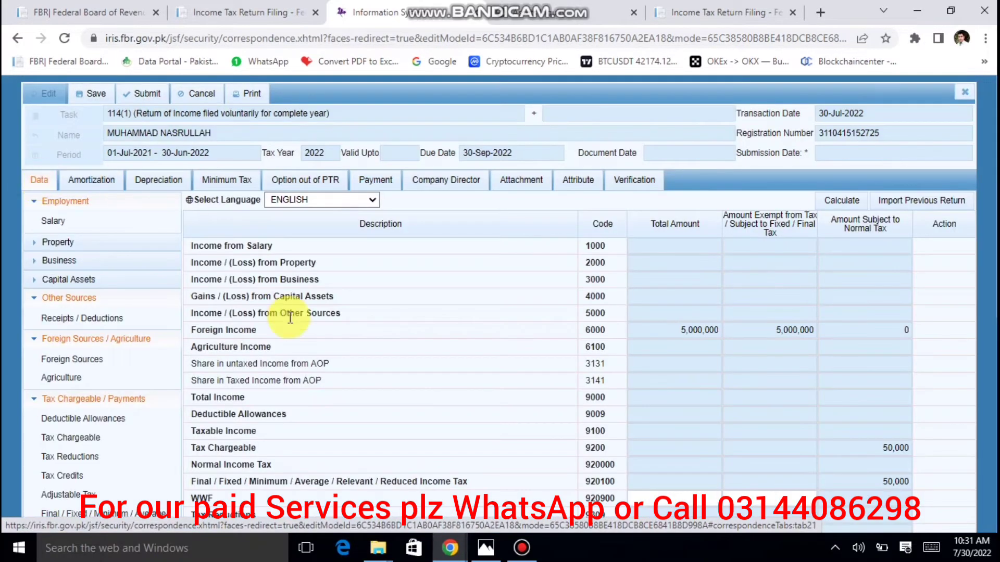
Recalculate and check the admitted income tax amount and its exempt figure.
scroll(980, 249, down, 7)
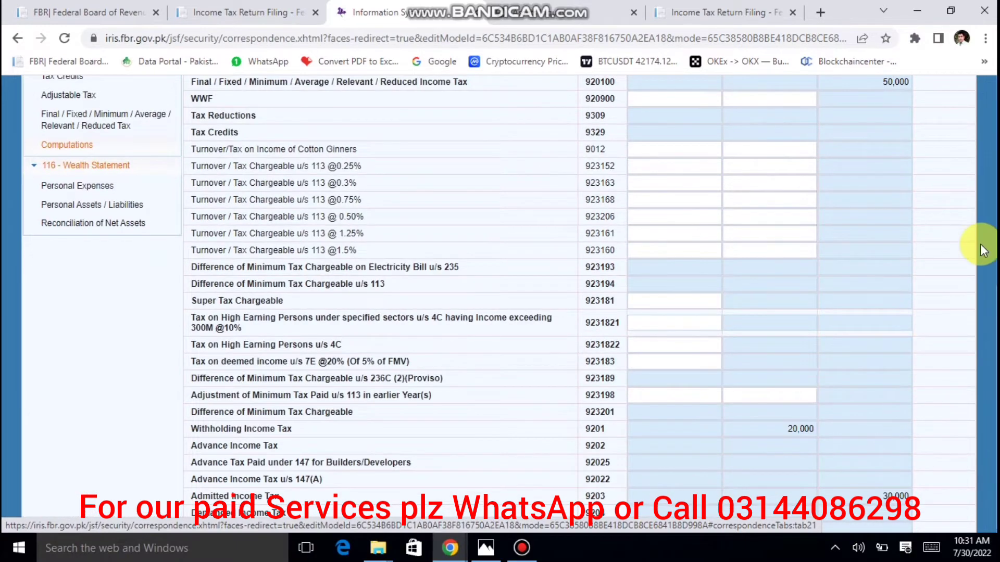
scroll(828, 219, up, 7)
click(827, 202)
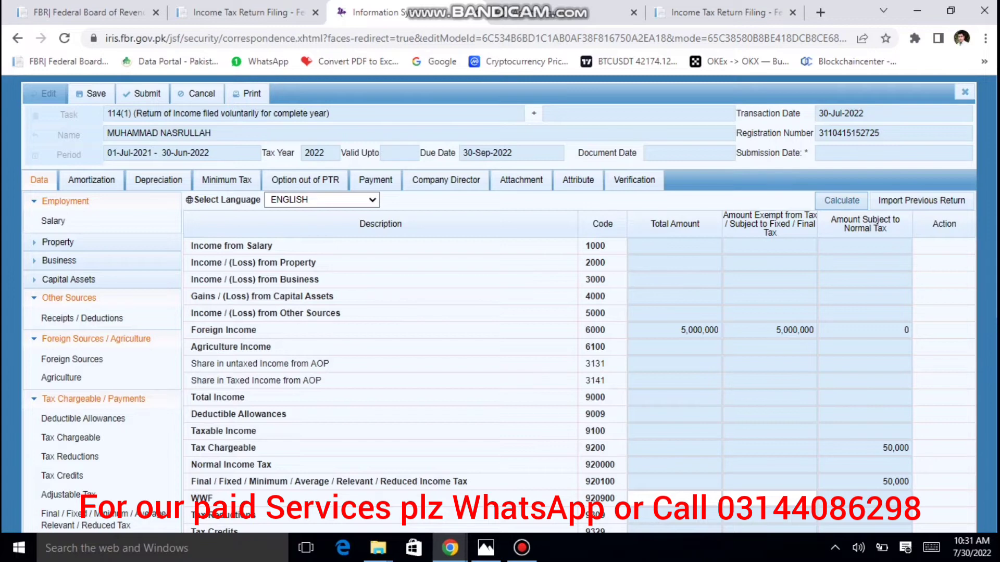
scroll(893, 469, down, 7)
click(887, 496)
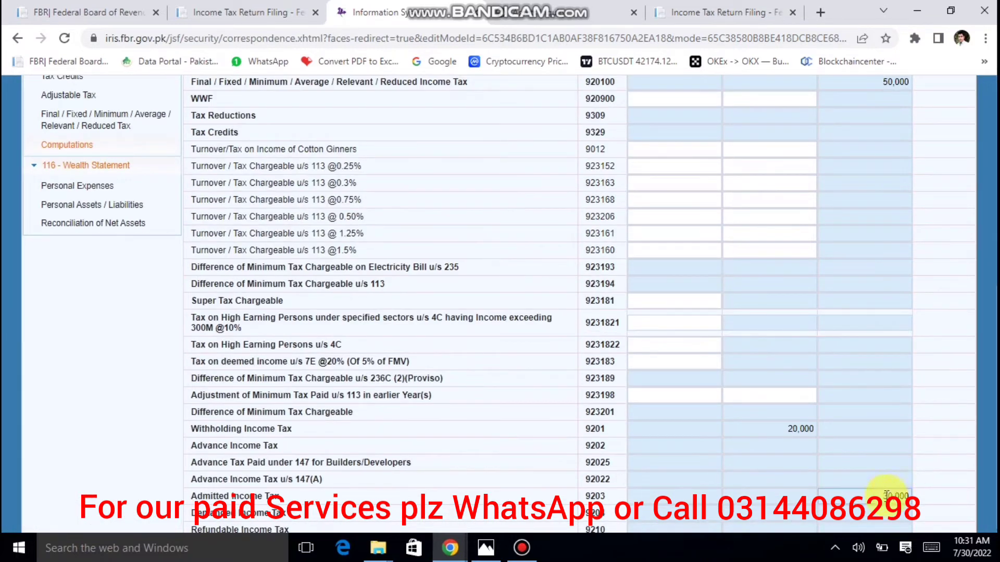
click(805, 495)
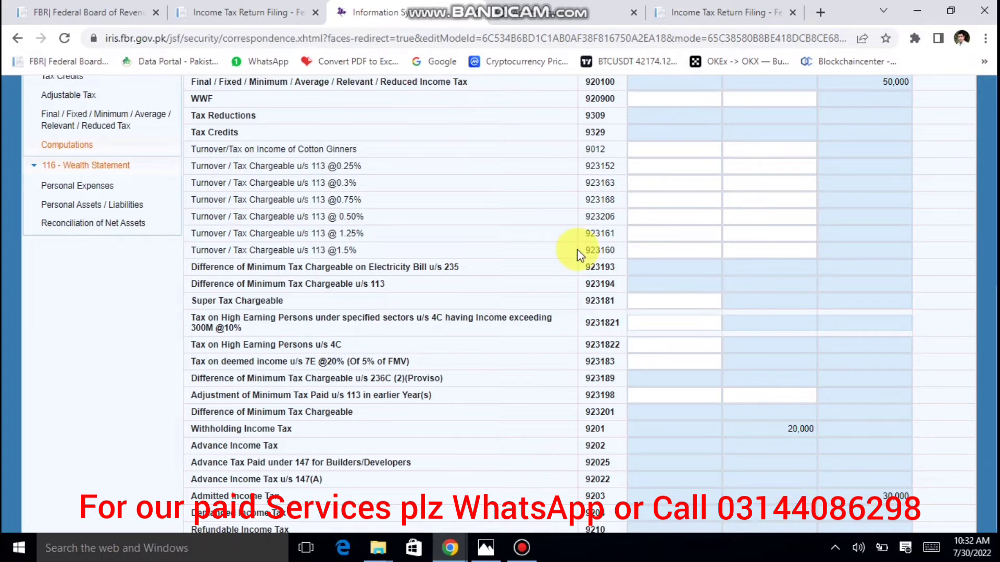
Inspect the exempt amounts for salary income and the 5,000,000 foreign income.
scroll(577, 249, up, 5)
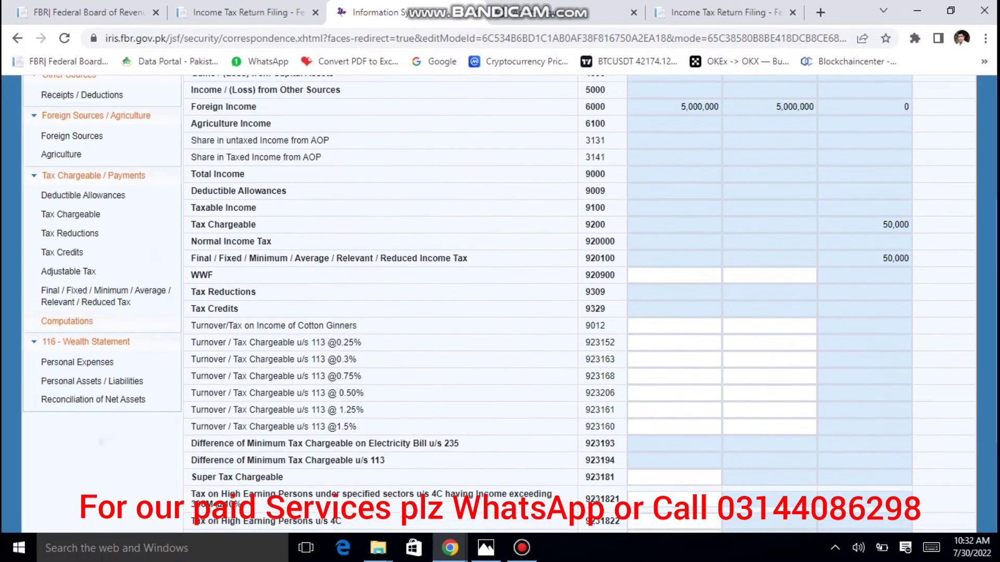
scroll(577, 248, up, 3)
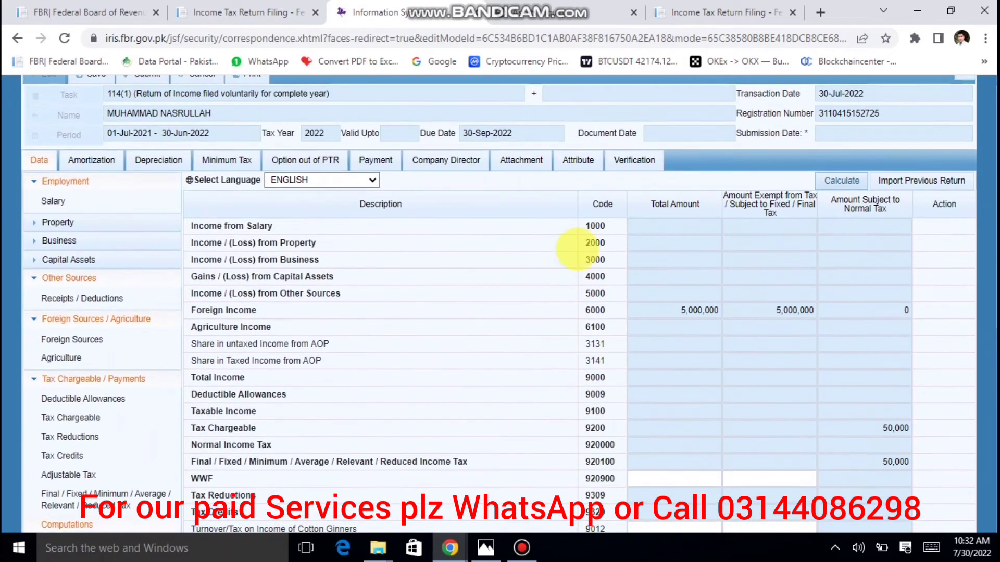
scroll(594, 313, up, 1)
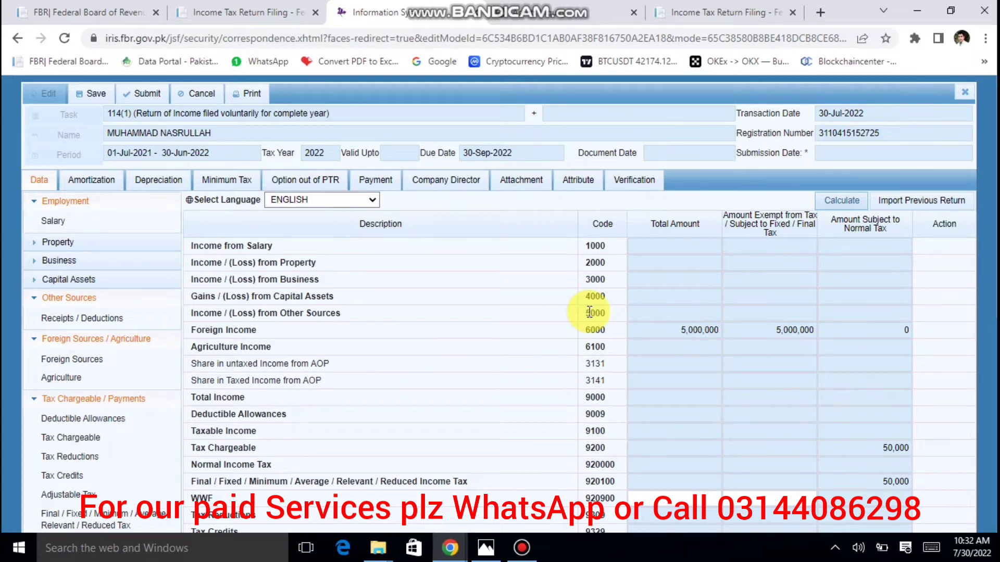
click(811, 243)
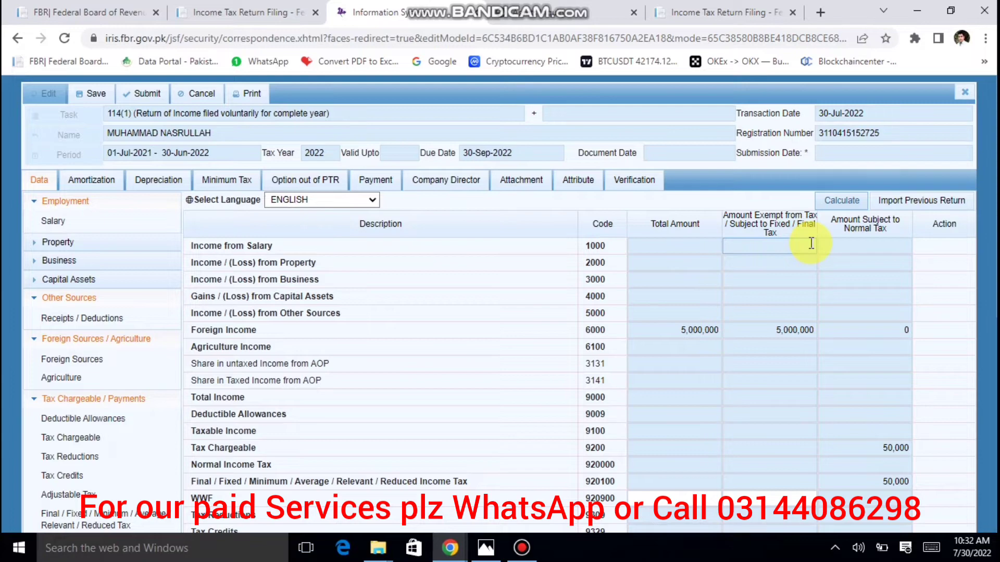
scroll(588, 290, down, 8)
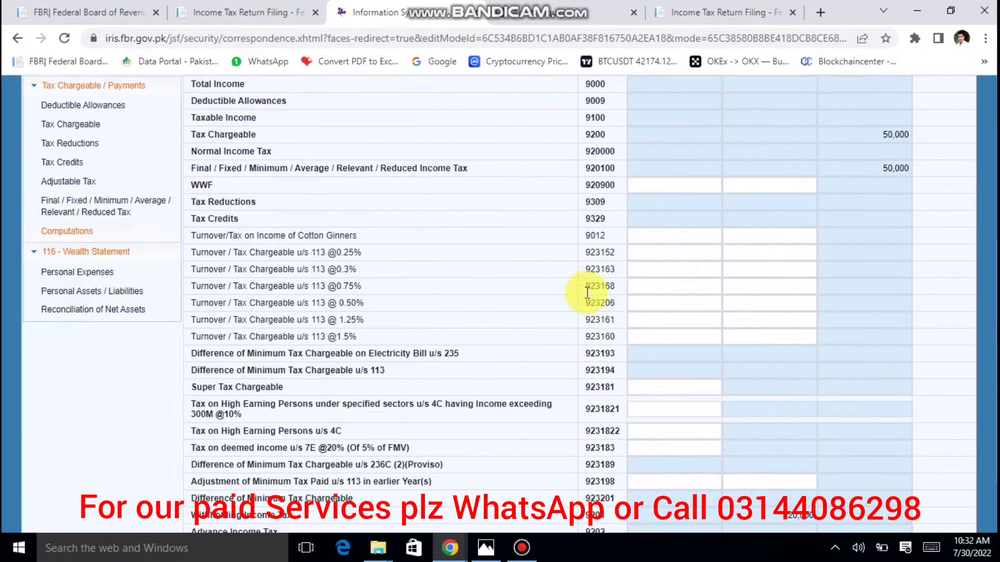
scroll(810, 292, up, 8)
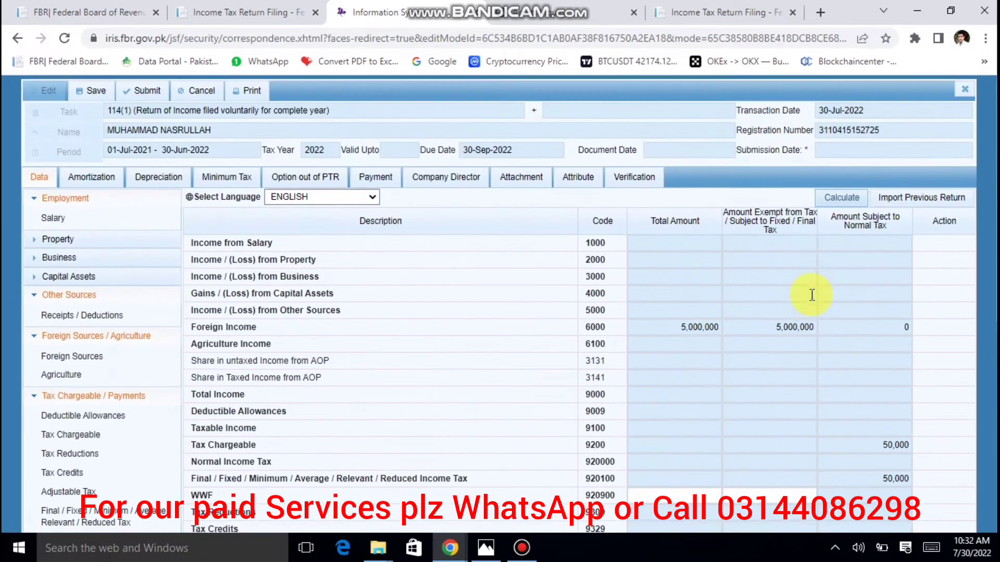
click(791, 331)
Enter 100,000 donations/zakat (7076) and 500,000 other household expenses (7087), recalculating to 600,000.
double_click(790, 331)
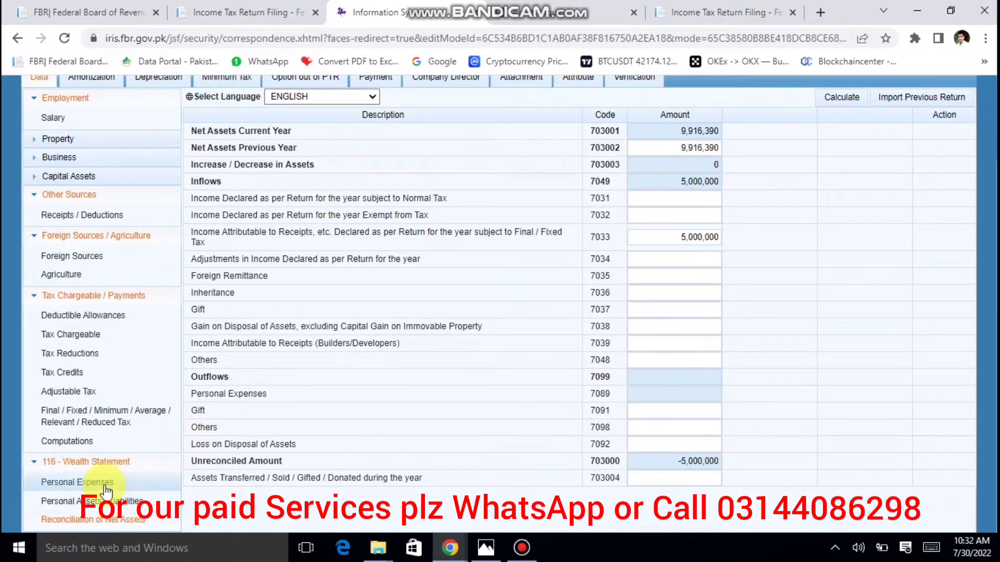
click(104, 485)
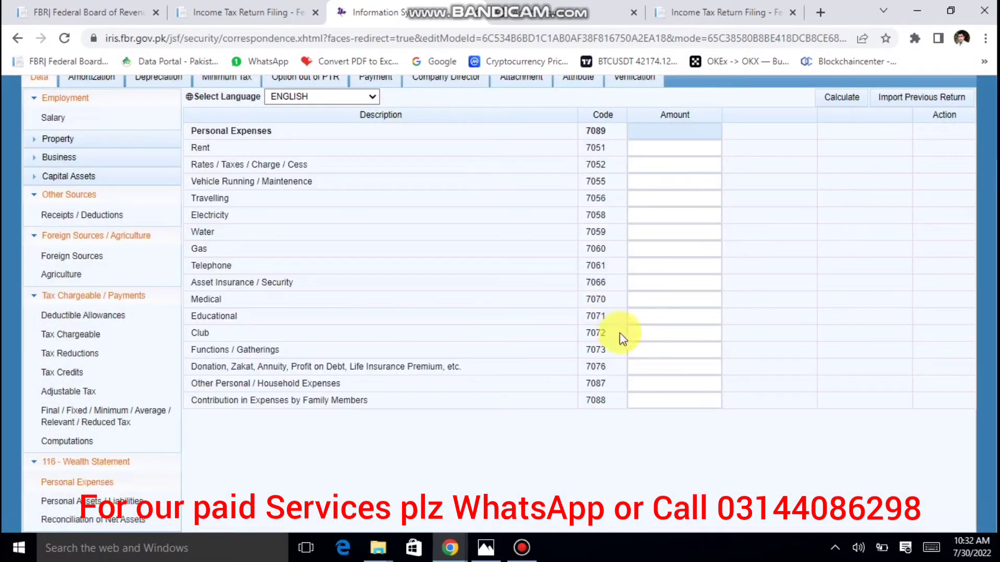
click(648, 368)
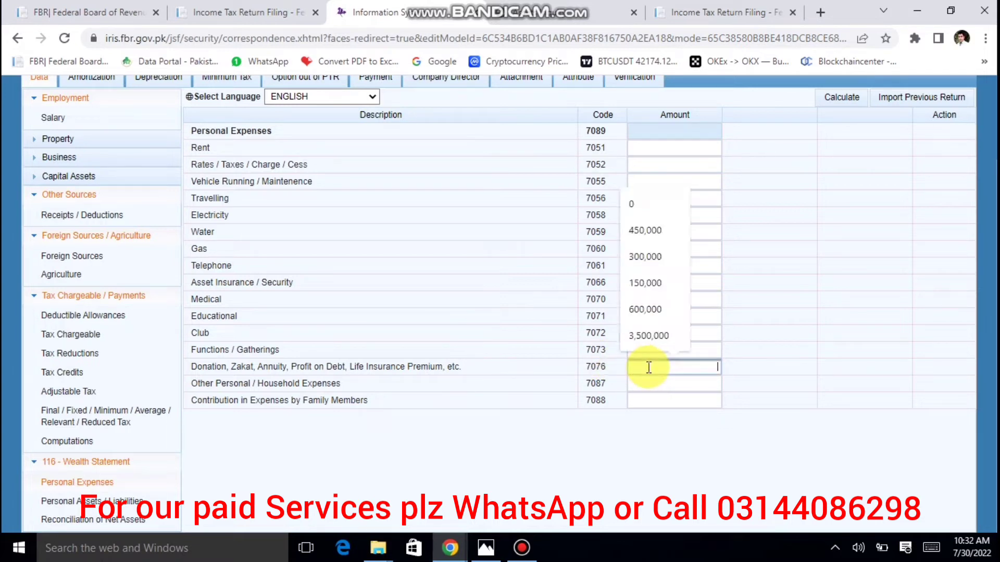
click(649, 368)
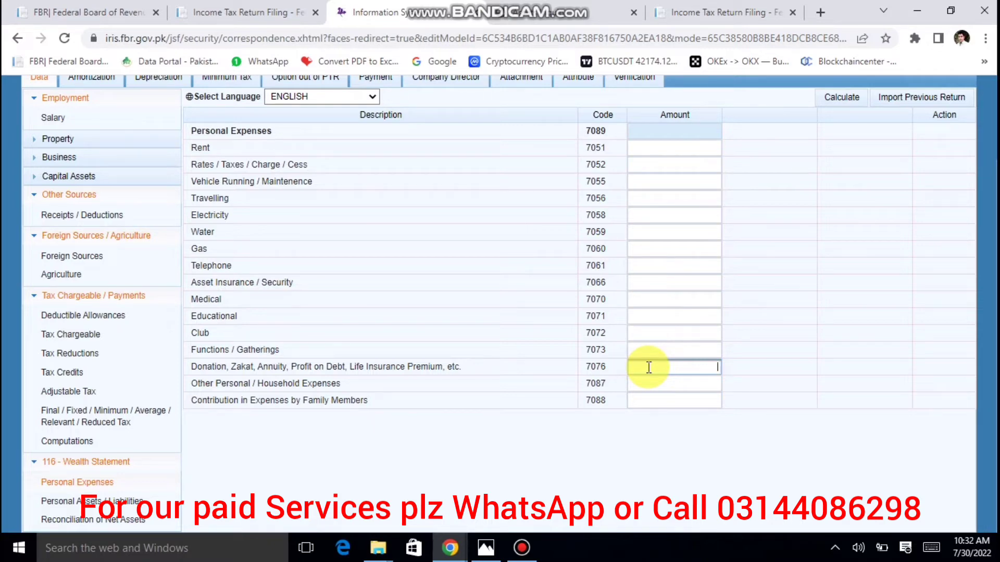
text(100000)
key(Tab)
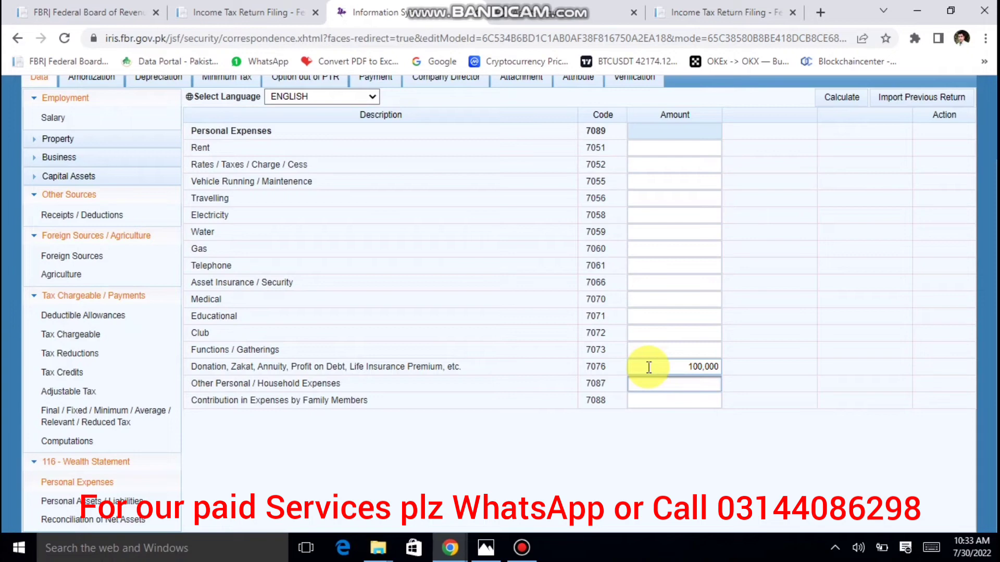
text(500000)
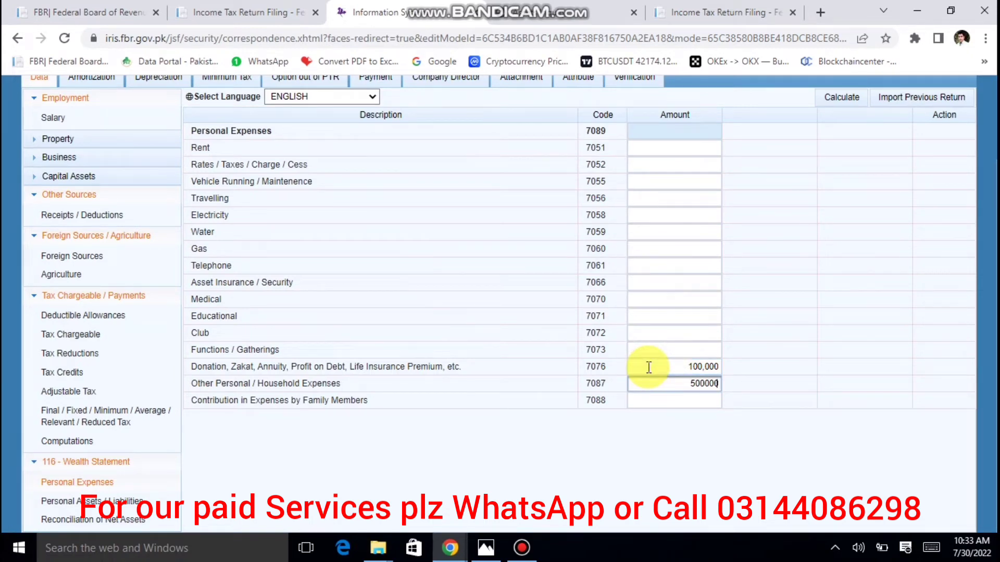
key(Tab)
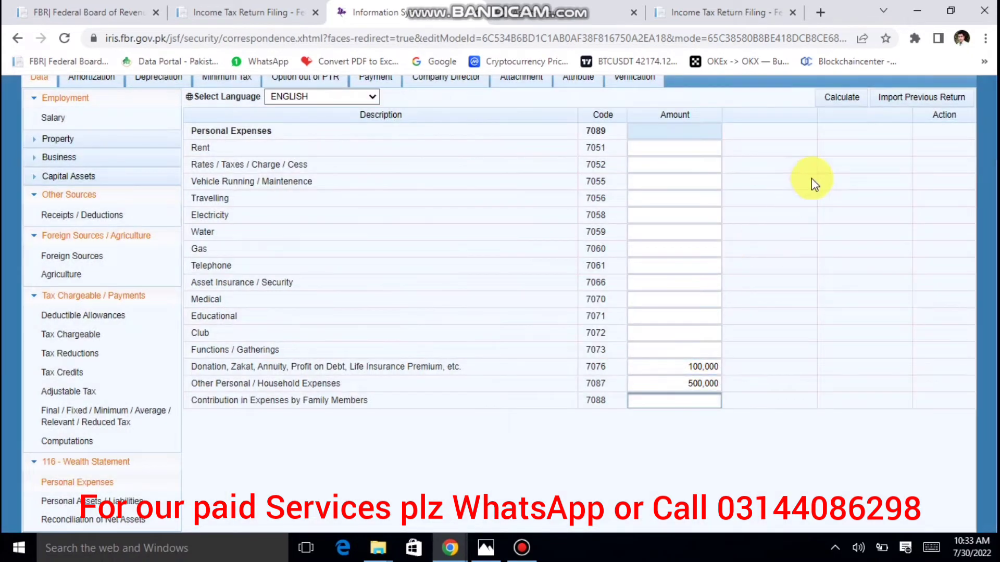
click(844, 99)
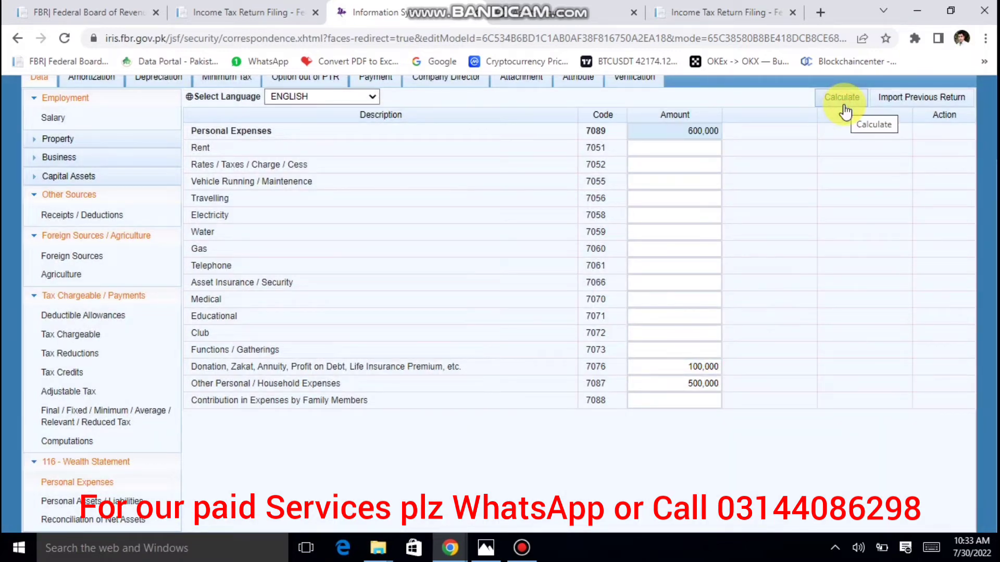
click(843, 104)
In Personal Assets / Liabilities, change the 5 marla House to 2,500,000 and recalculate.
click(138, 499)
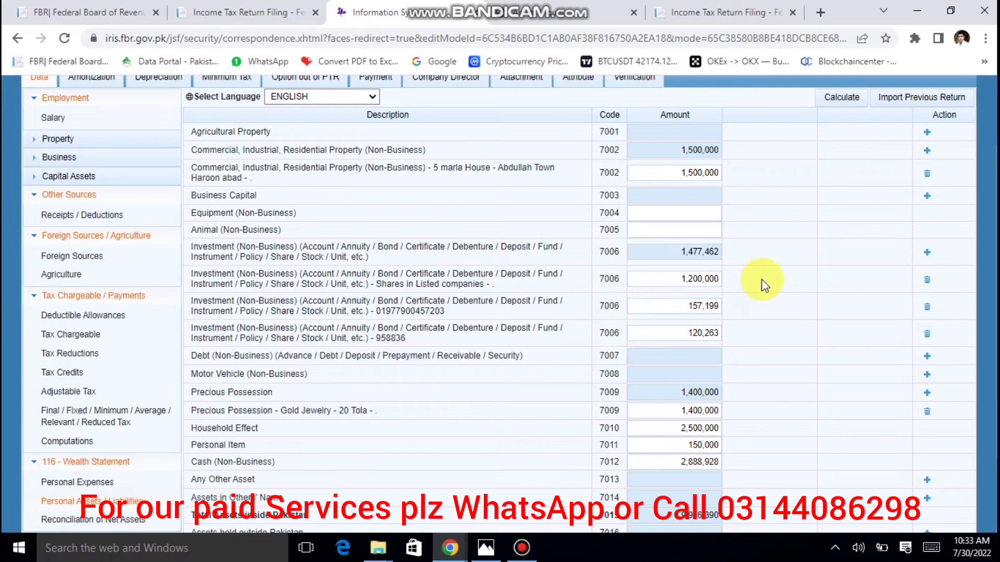
scroll(761, 279, up, 3)
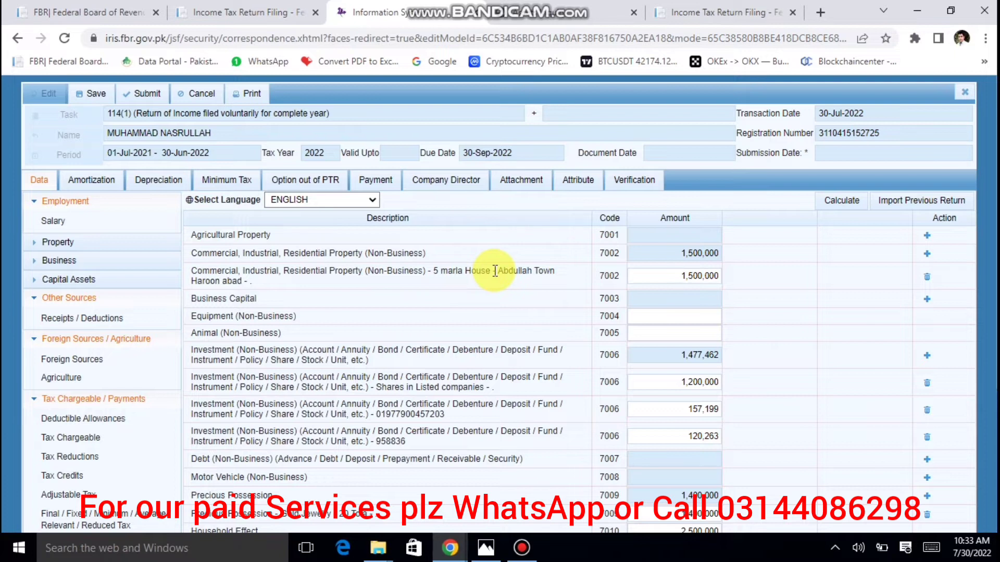
double_click(677, 282)
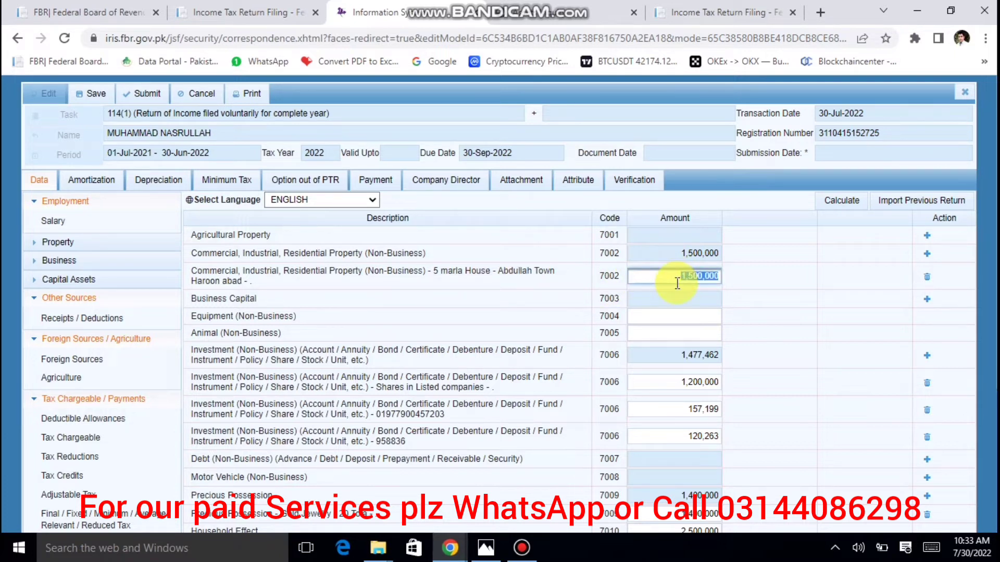
text(2,500,000)
click(842, 201)
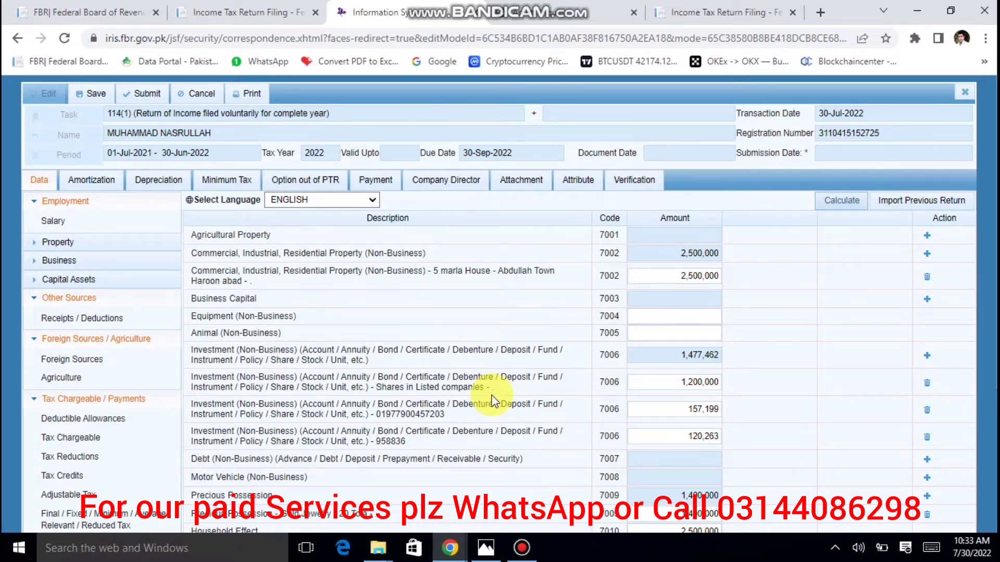
scroll(479, 399, down, 1)
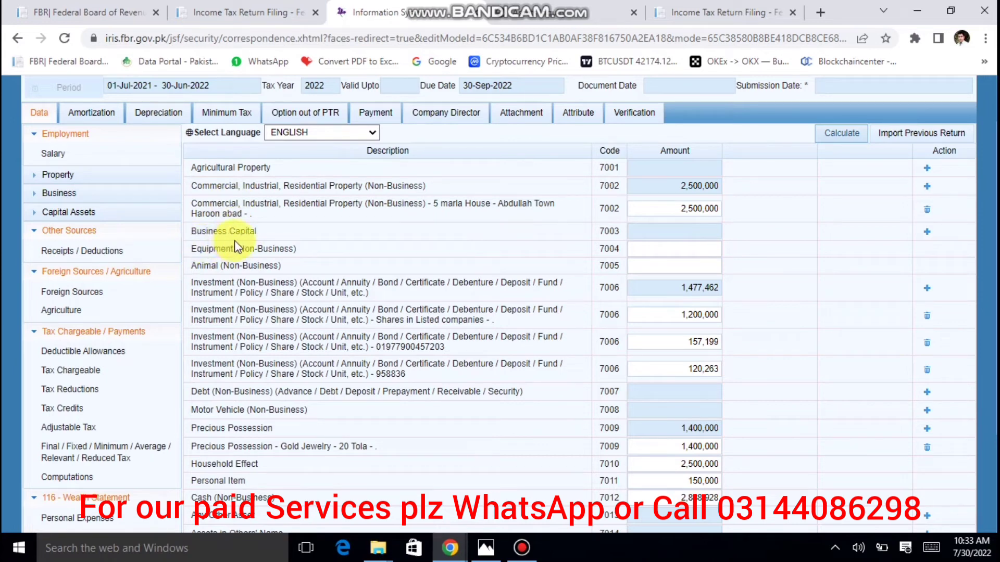
Add business capital 'ABC TEC' with amount 500,000 and recalculate the wealth statement.
click(927, 232)
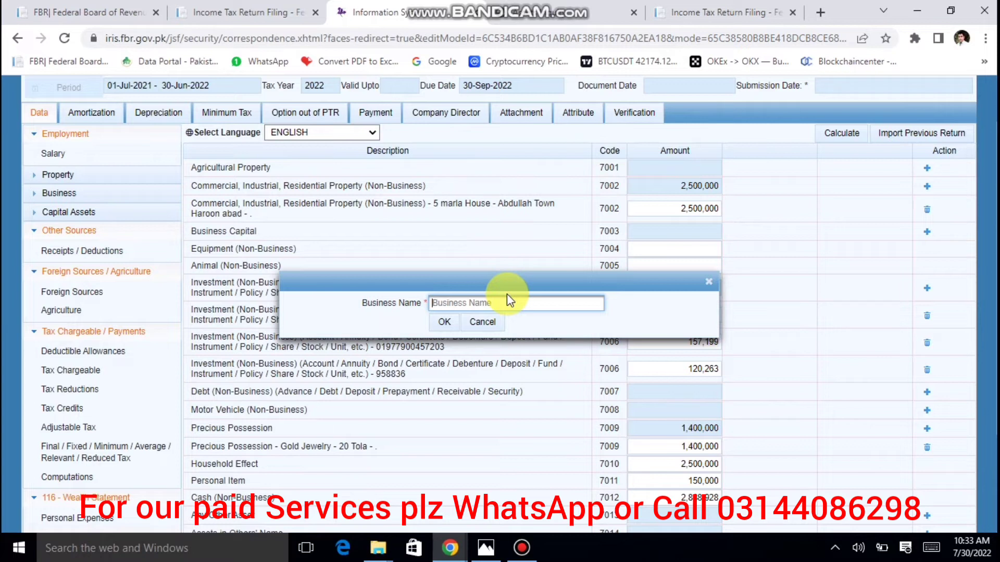
text(AB)
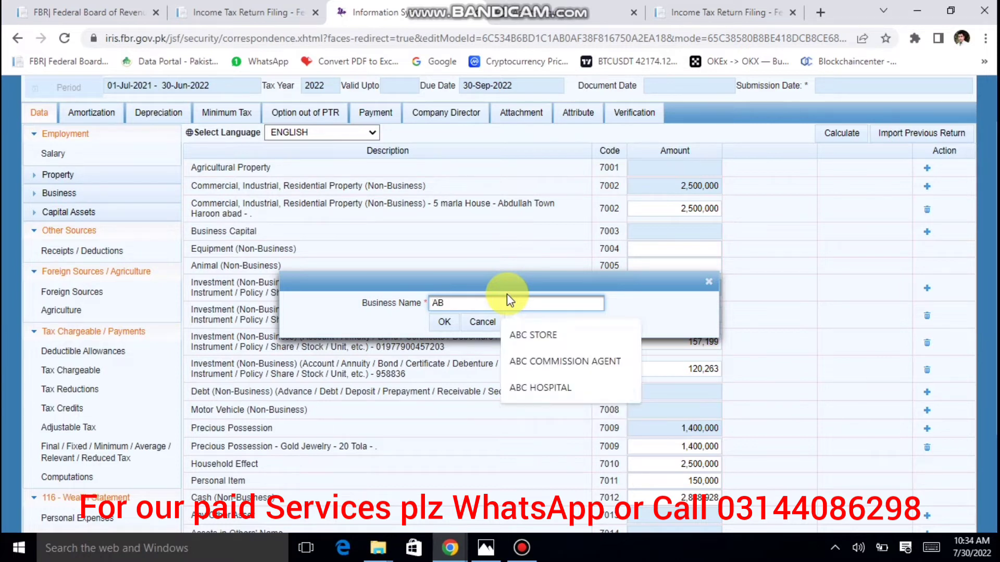
text(C TEC)
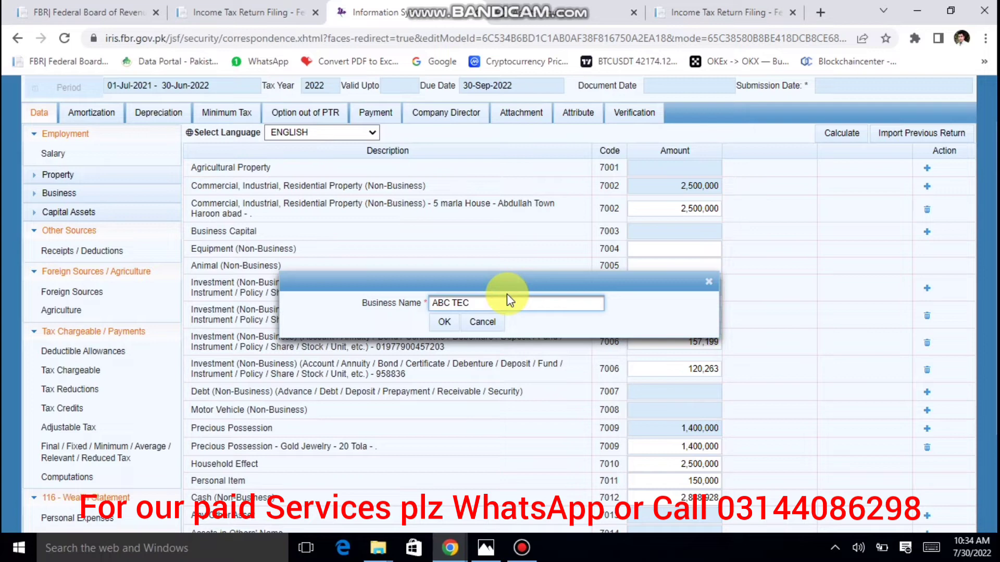
click(441, 320)
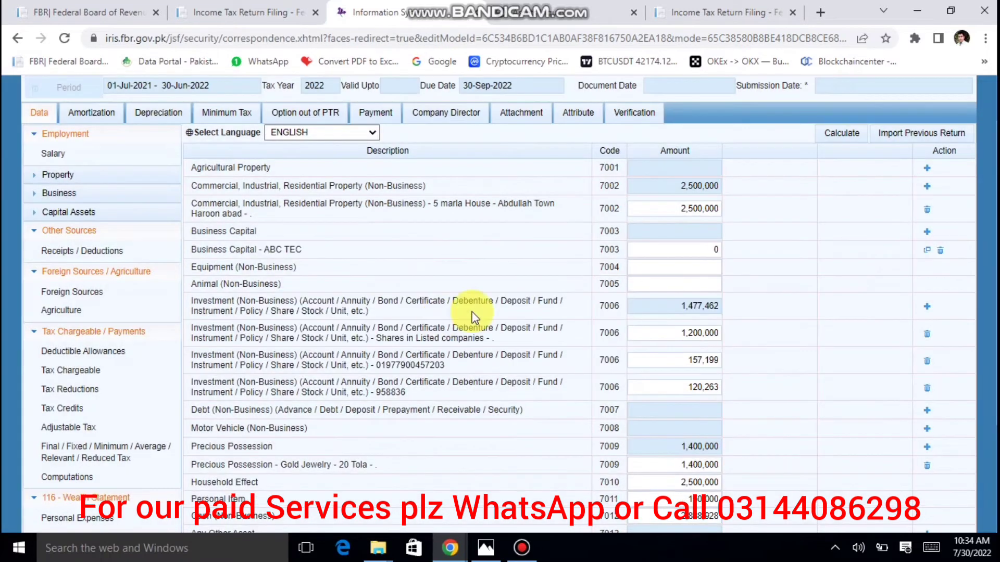
click(668, 250)
text(5)
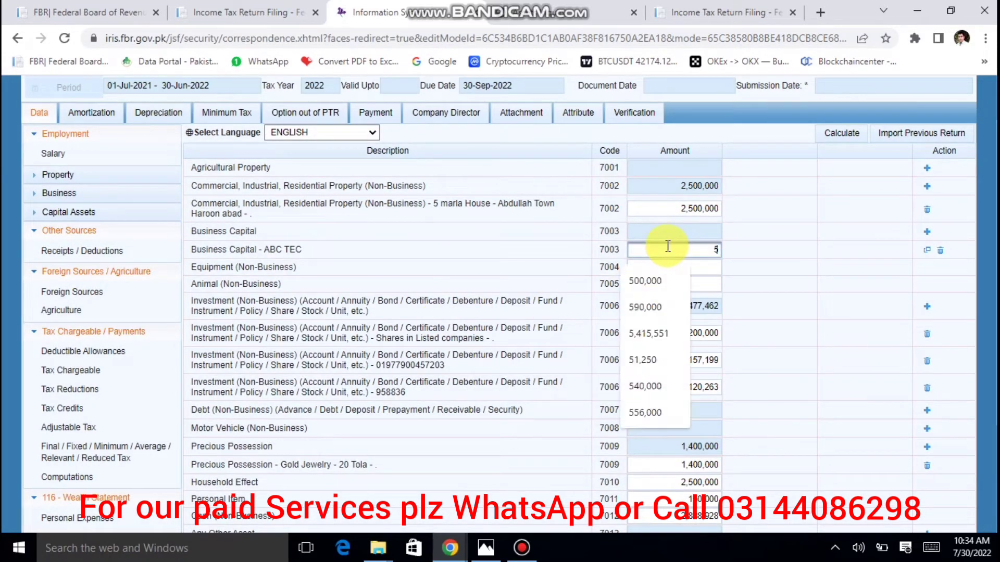
text(00,000)
key(Tab)
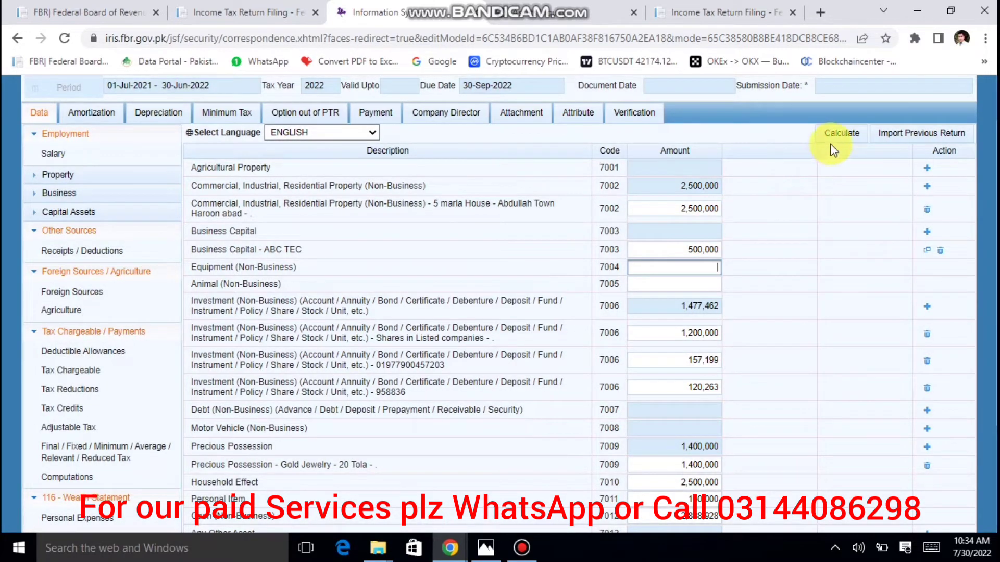
click(835, 136)
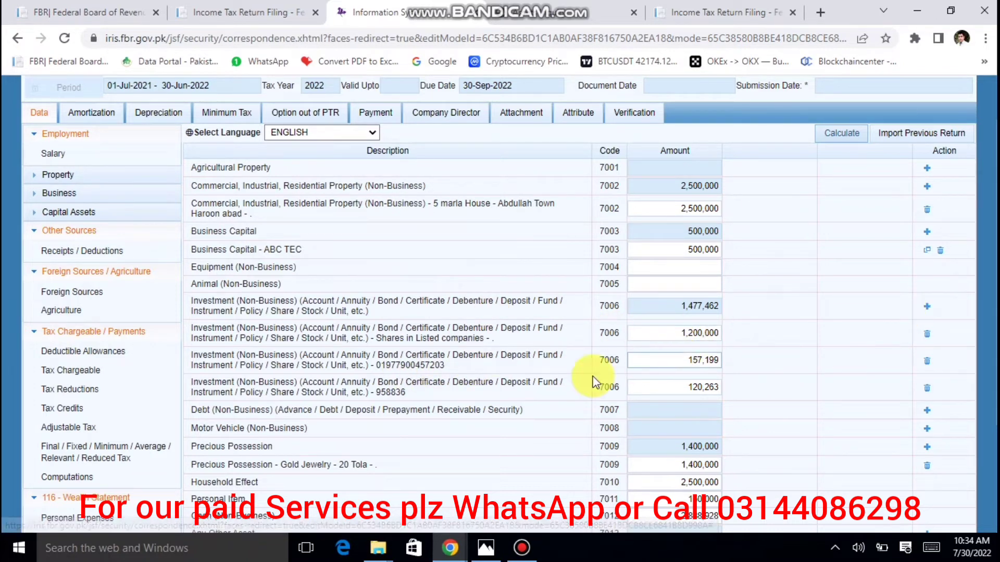
Add an HBL non-business investment under row 7006, entering its account details in Contents.
click(927, 309)
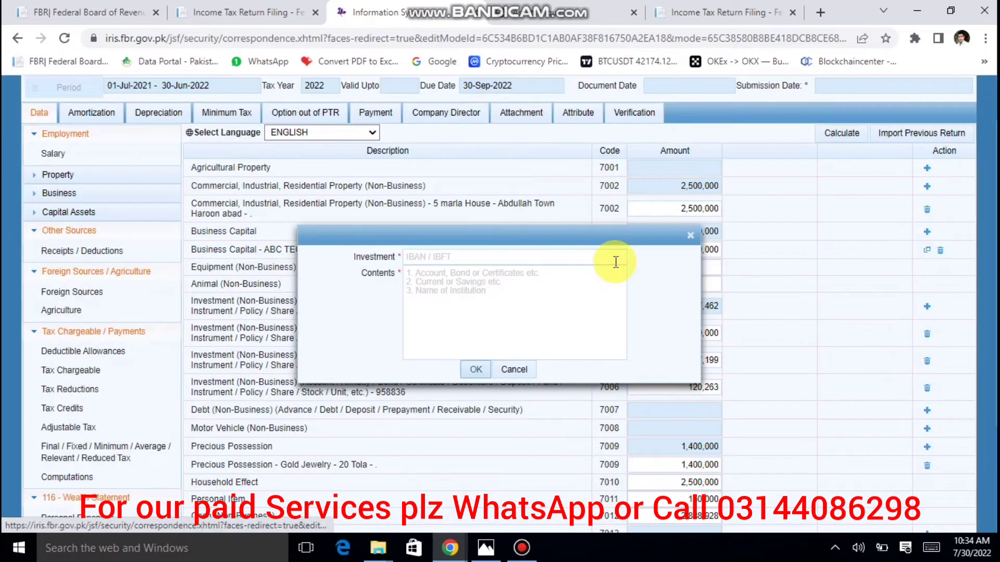
click(567, 256)
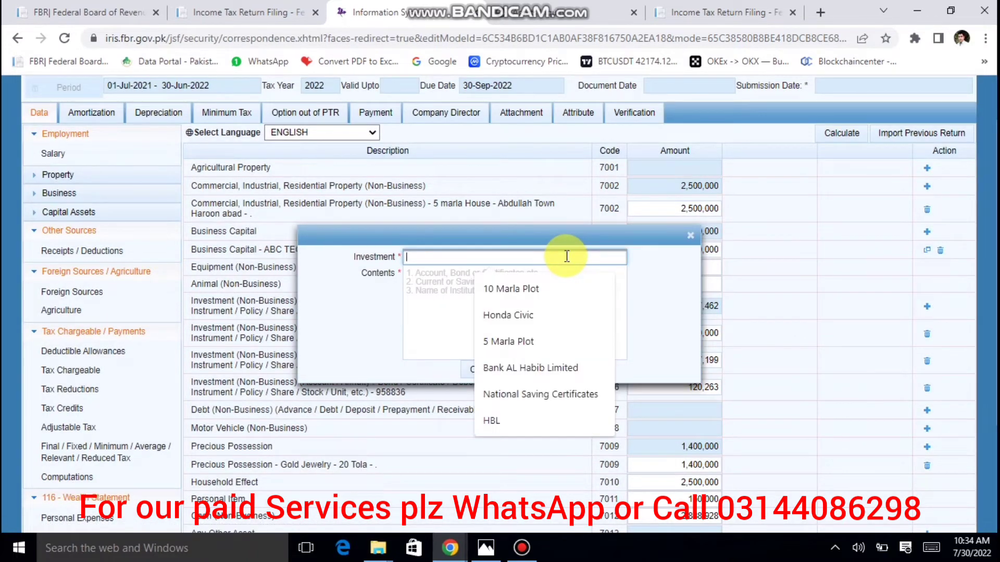
text(HBL)
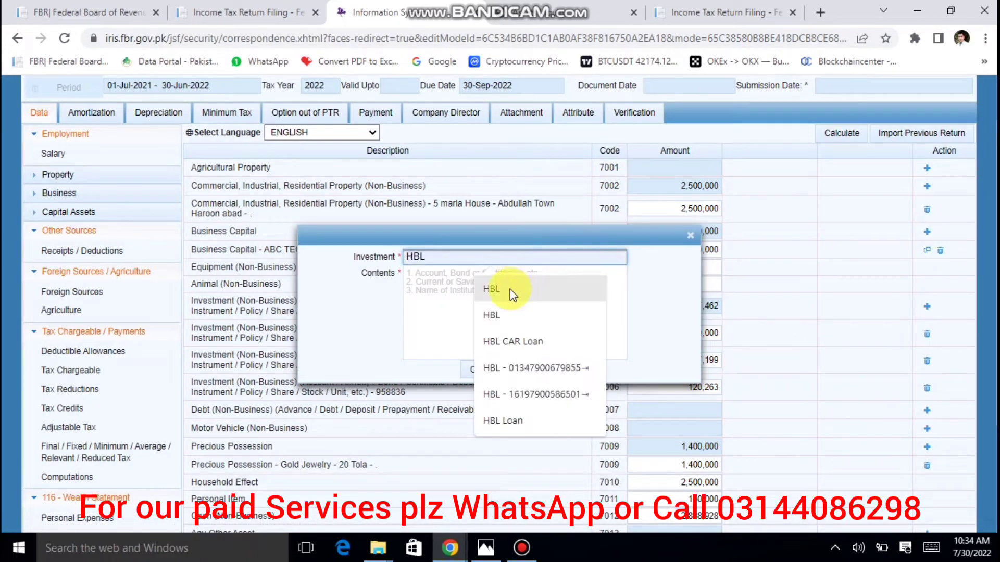
click(510, 289)
click(510, 289)
text(111)
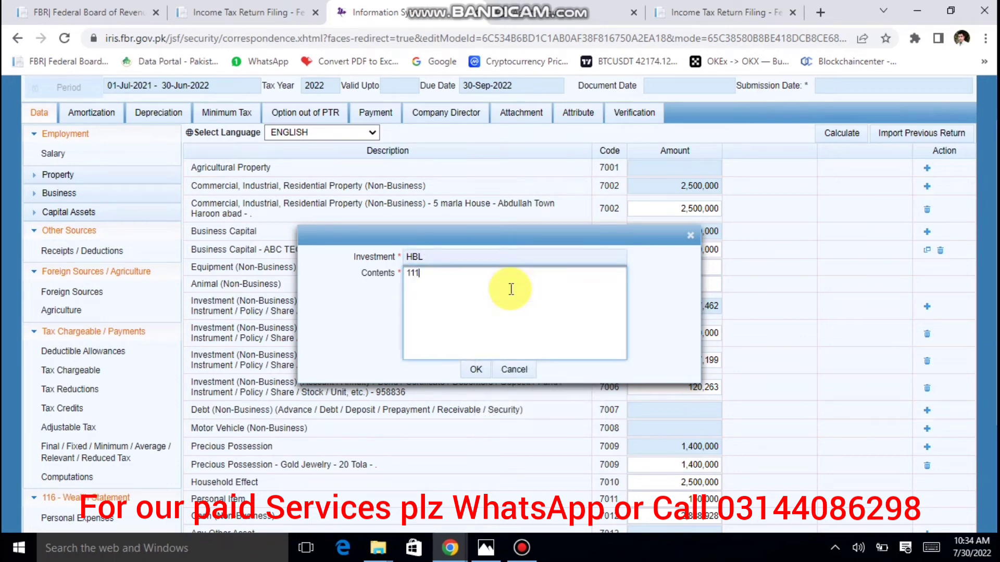
text(11)
click(475, 370)
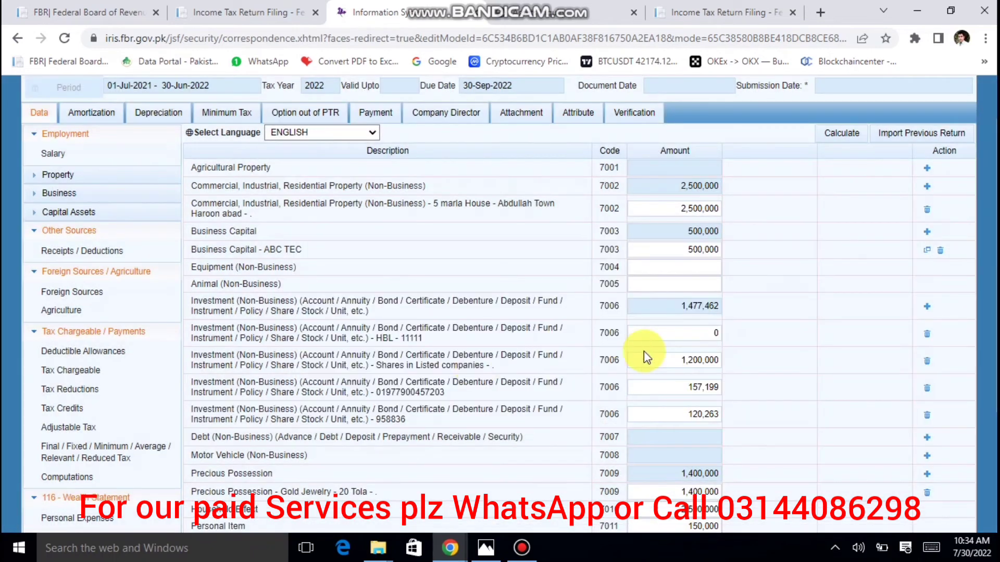
Recalculate the wealth statement and check household effects 2,500,000, personal items 150,000 and cash 2,888,928.
click(833, 133)
scroll(842, 225, down, 4)
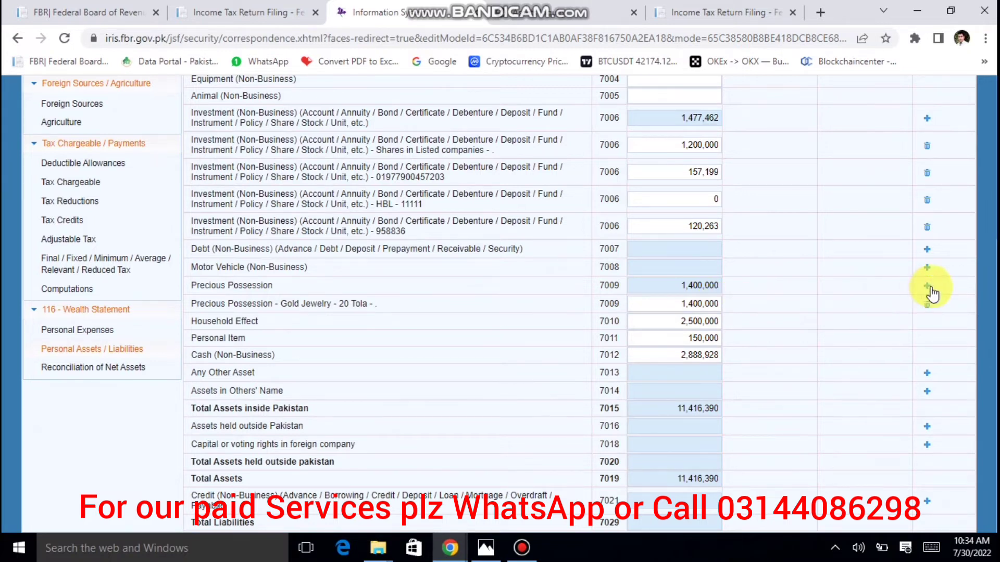
click(658, 325)
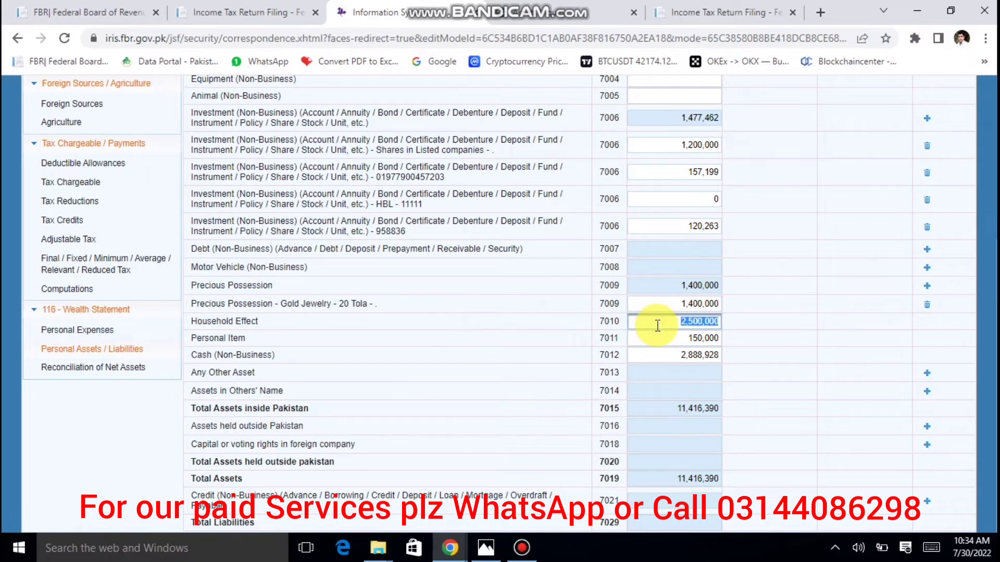
click(661, 340)
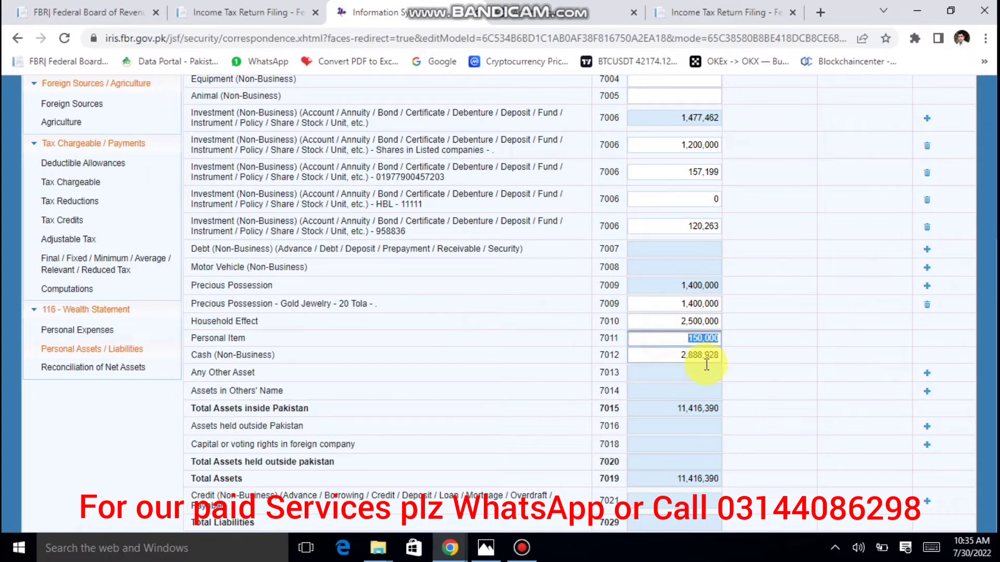
click(672, 358)
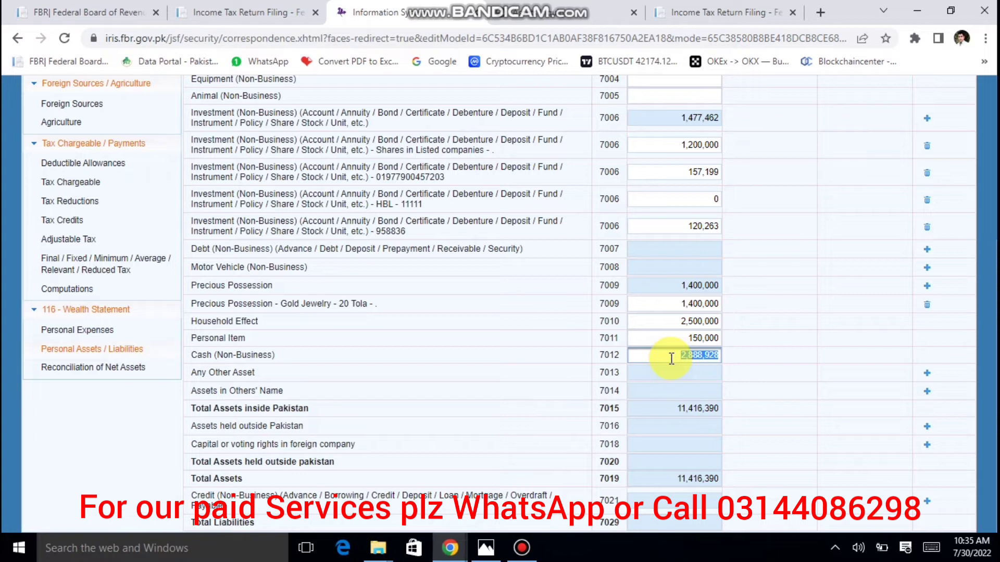